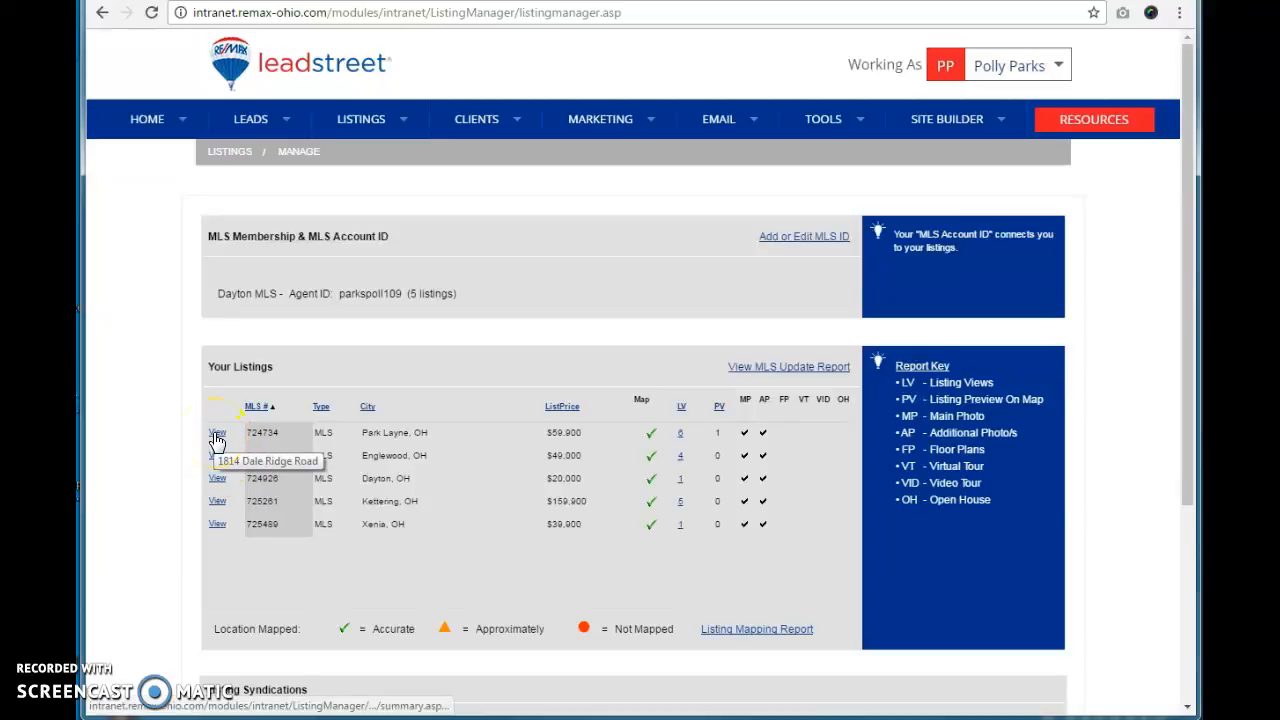
Step: Open the details of listing 724734 and select its street address to copy
left_click(217, 439)
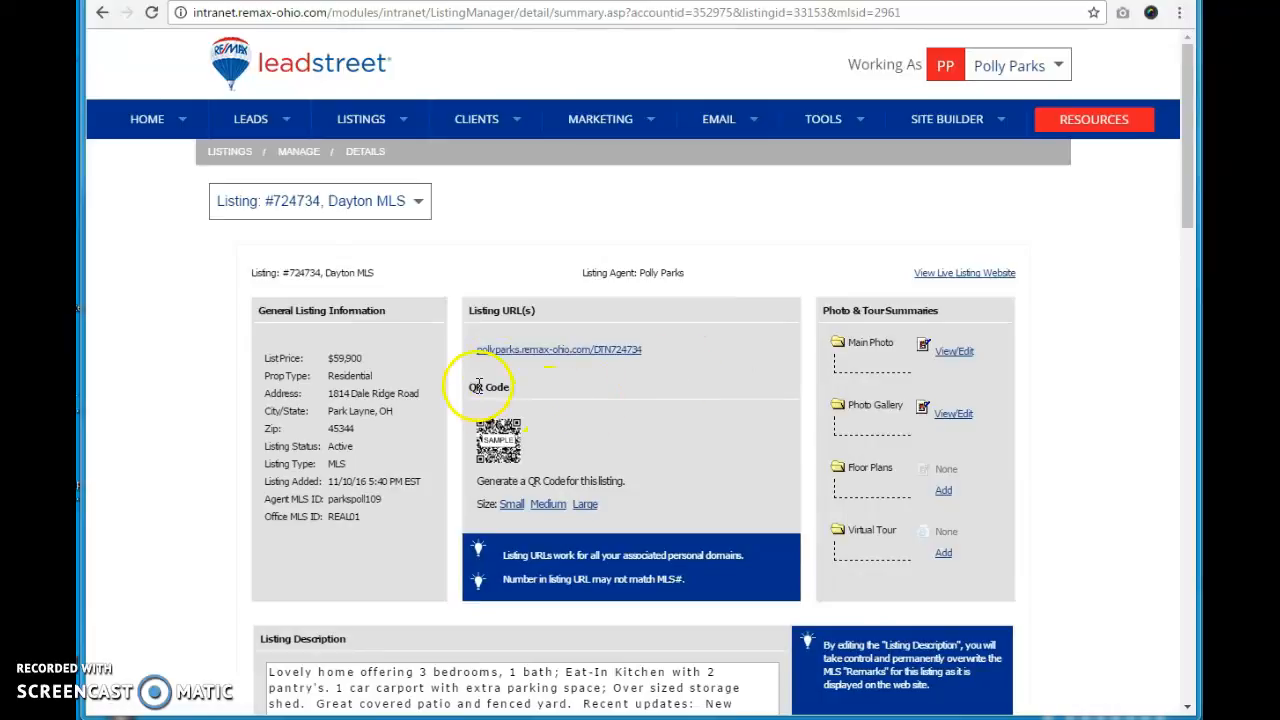
left_click_drag(420, 394, 325, 397)
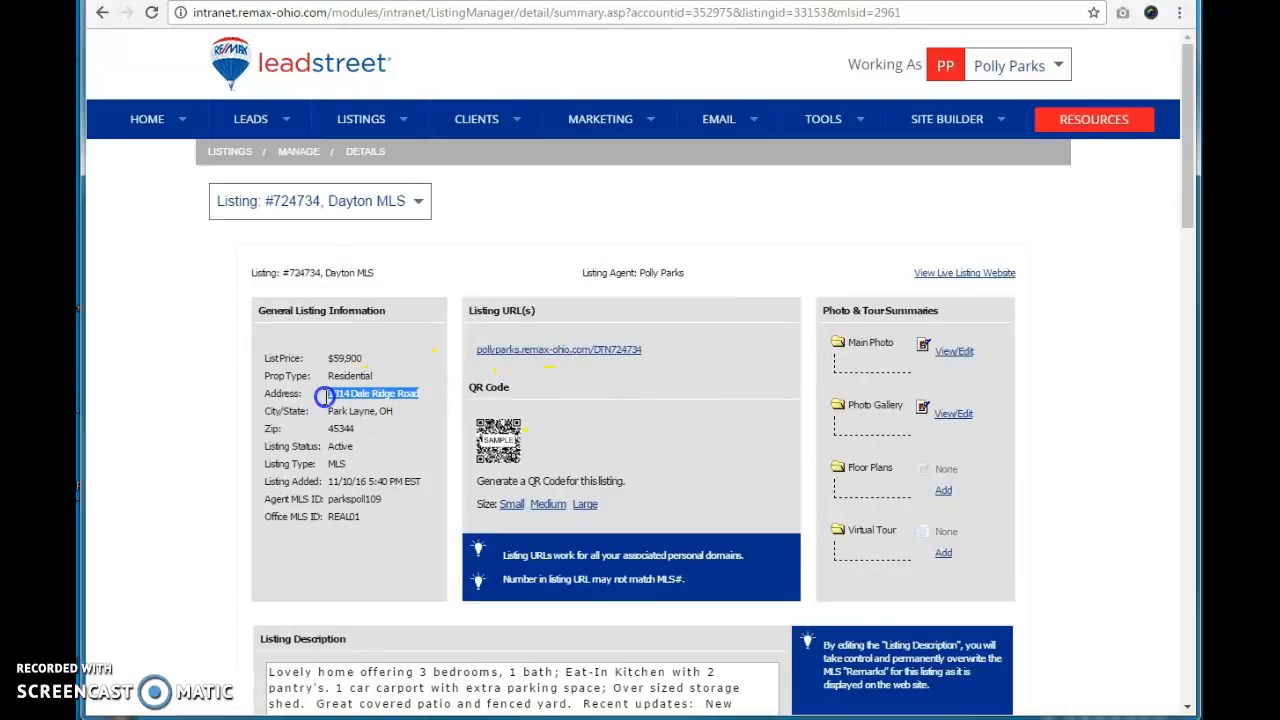
key("alt+Tab")
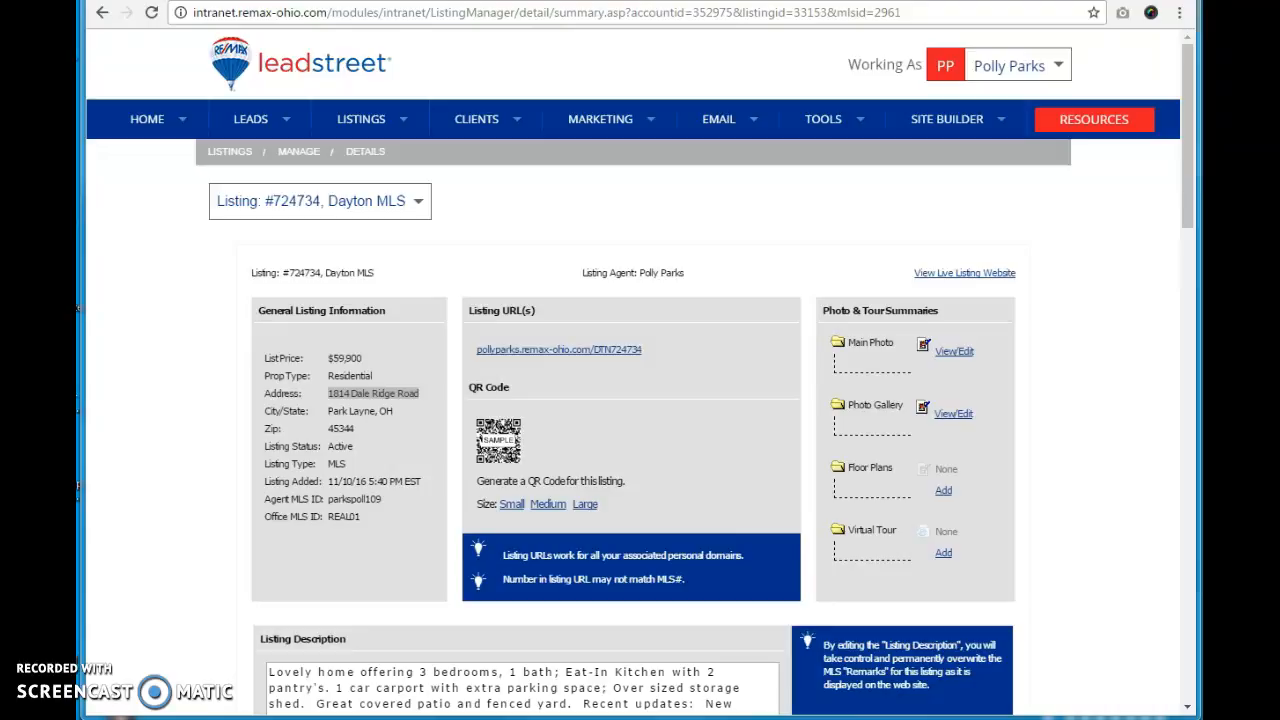
Step: Select the listing's city/state and then its zip code to copy
left_click_drag(360, 432, 338, 411)
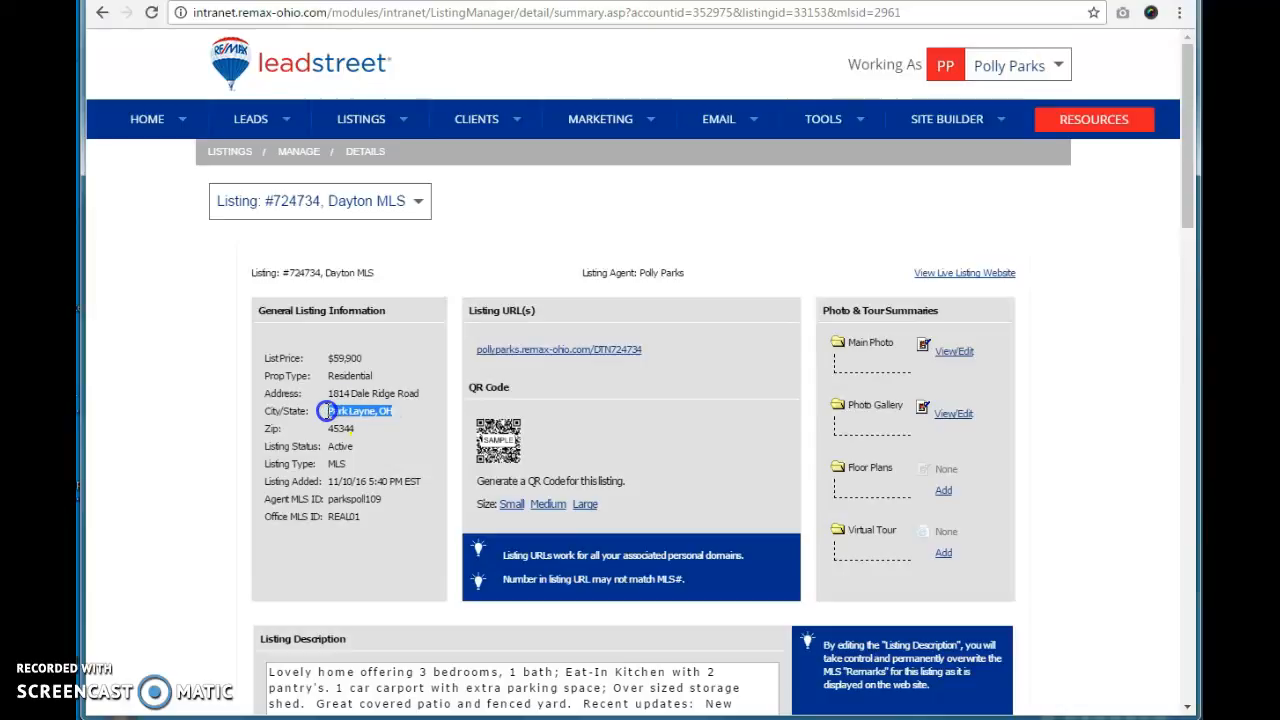
key("alt+Tab")
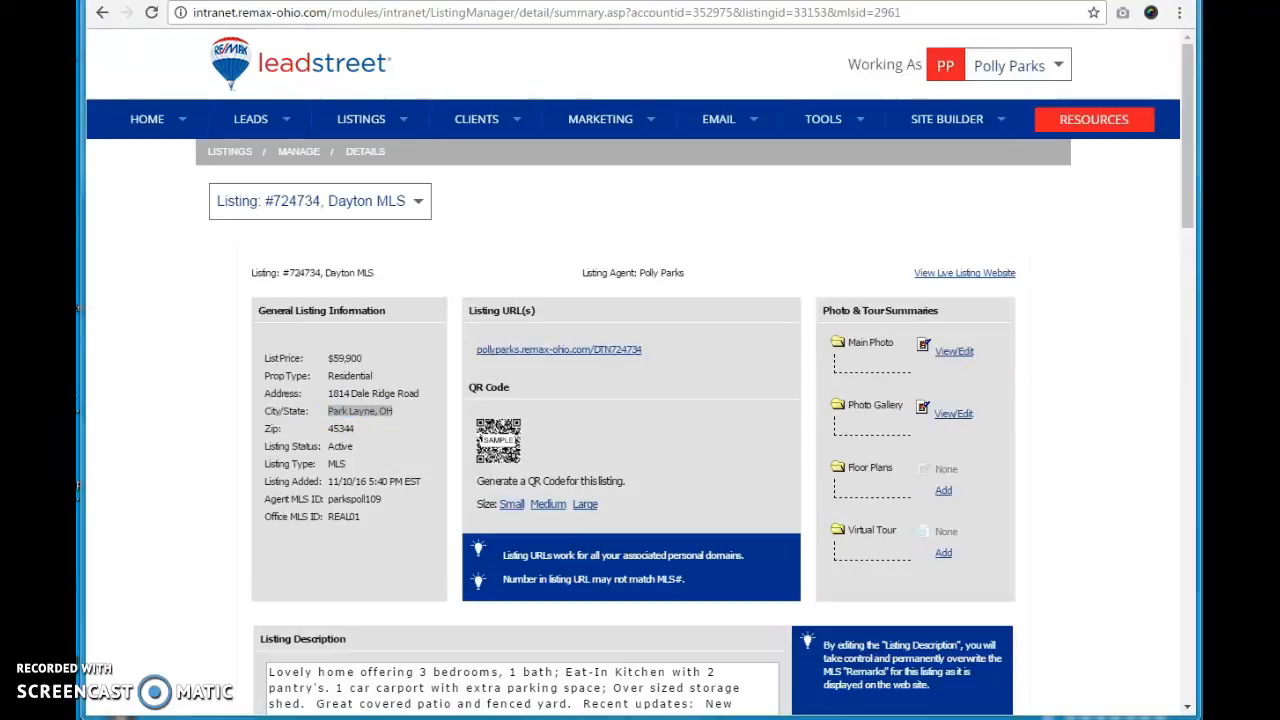
double_click(341, 428)
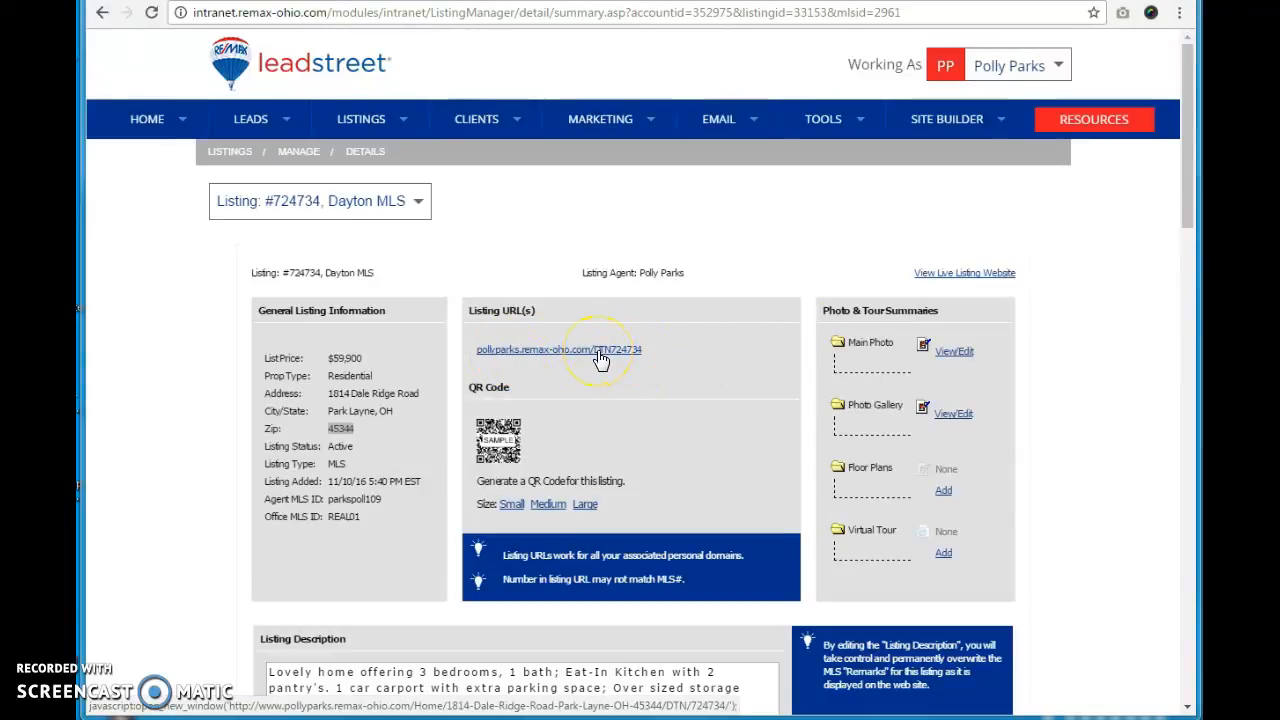
Step: Open the live listing website from the listing URL and close it again
left_click_drag(648, 358, 470, 350)
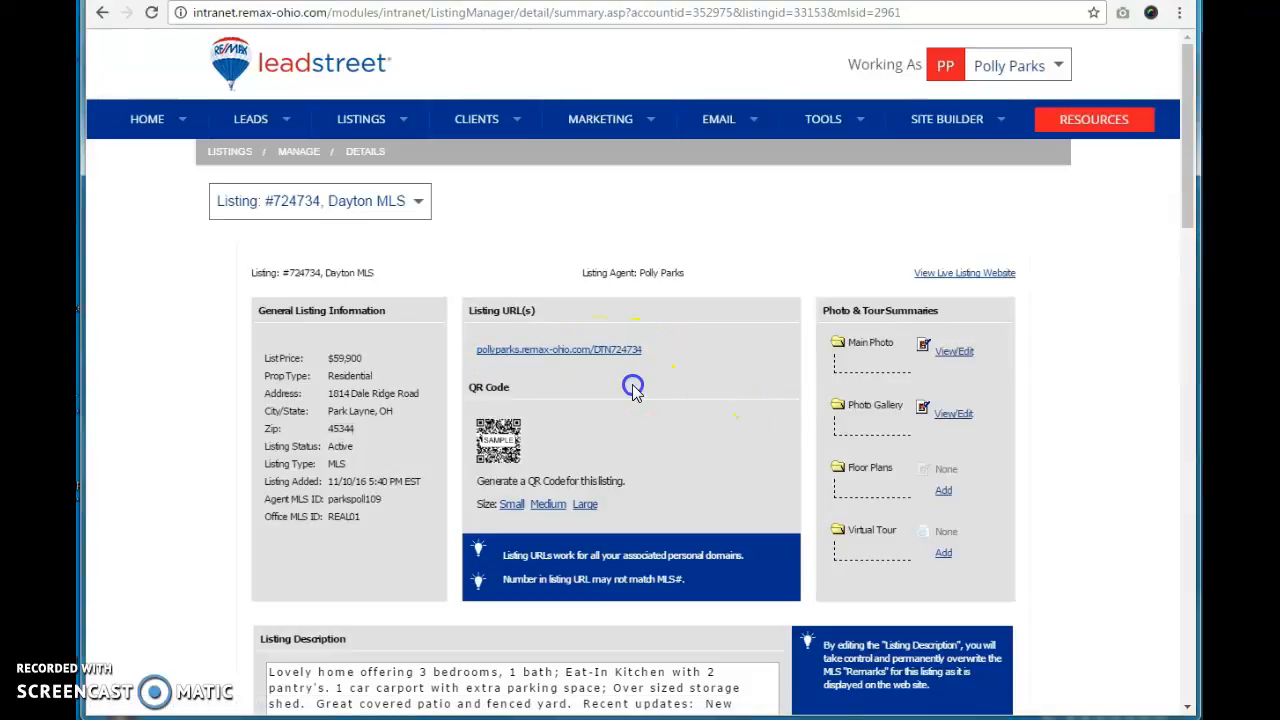
left_click(598, 352)
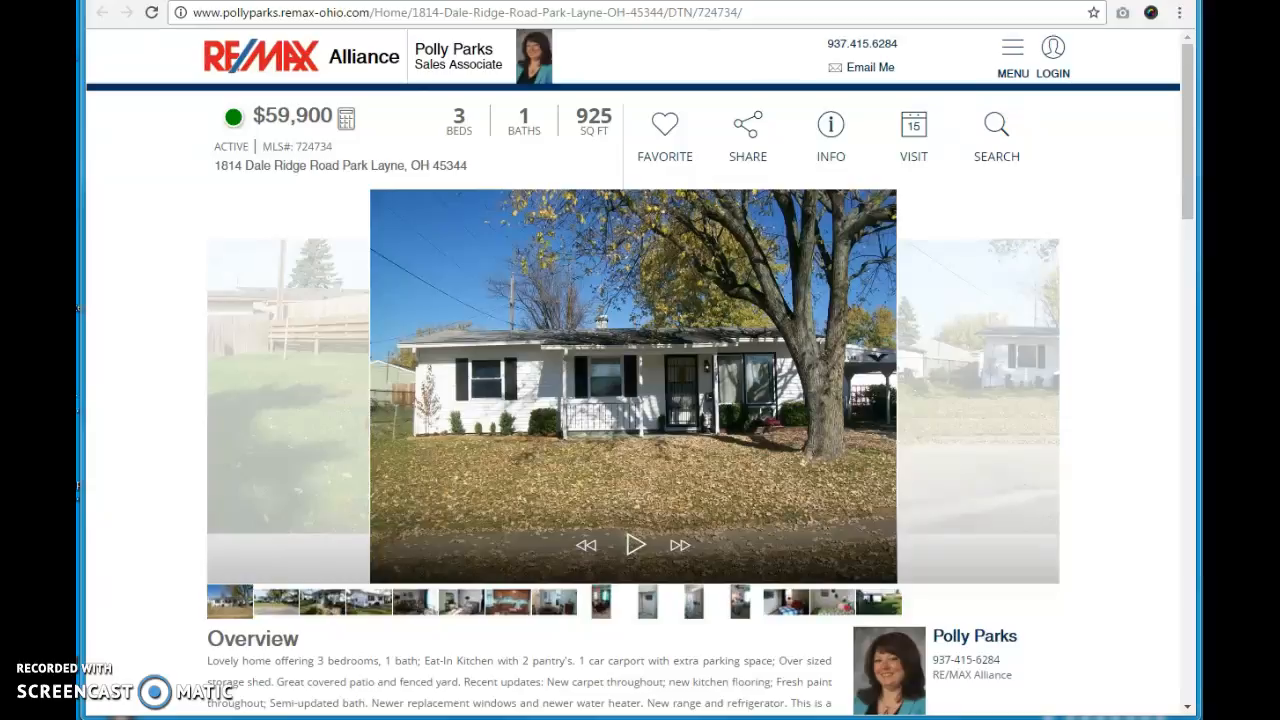
key("ctrl+w")
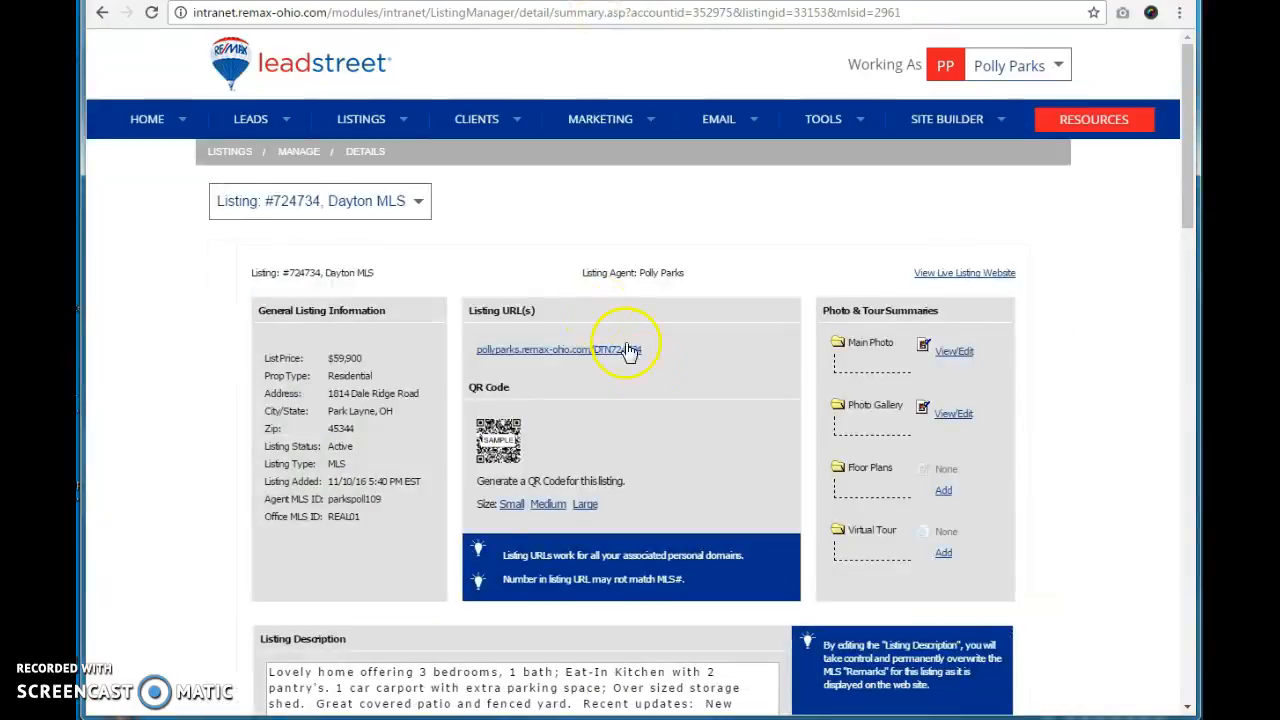
Step: Select the full listing description text
scroll(737, 371, "down", 2)
left_click(607, 573)
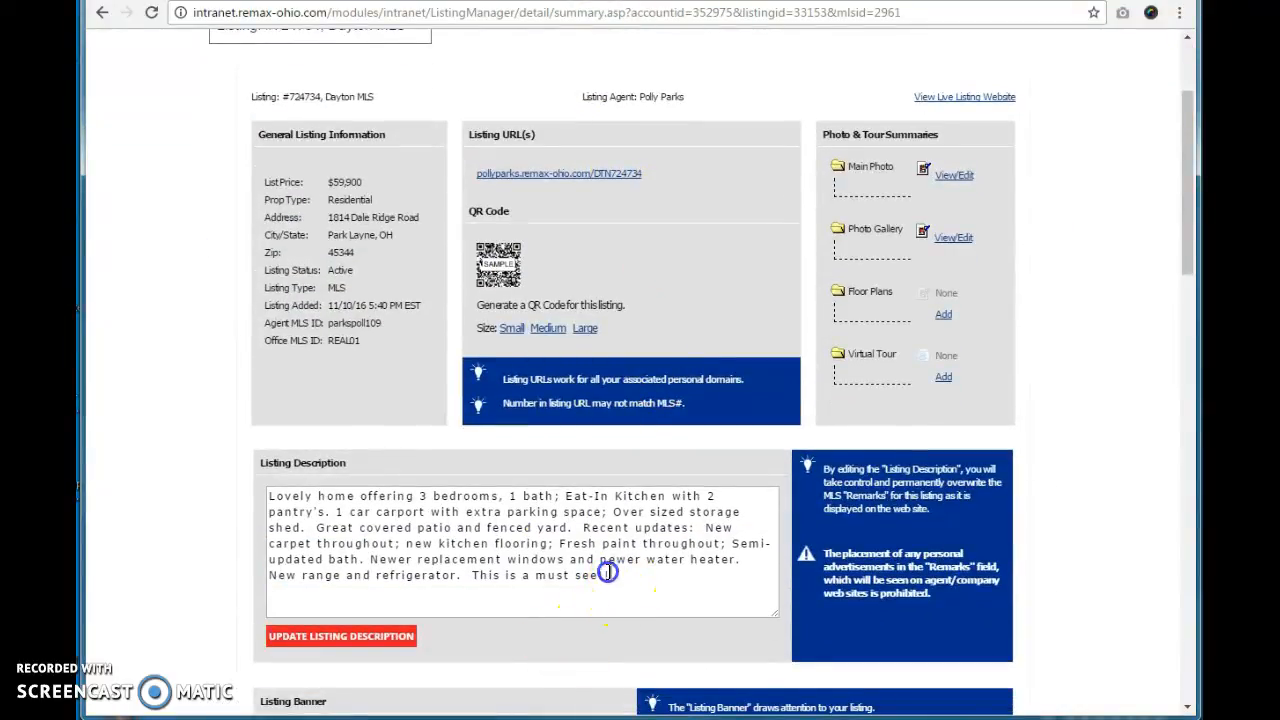
left_click_drag(607, 573, 218, 490)
left_click(1100, 719)
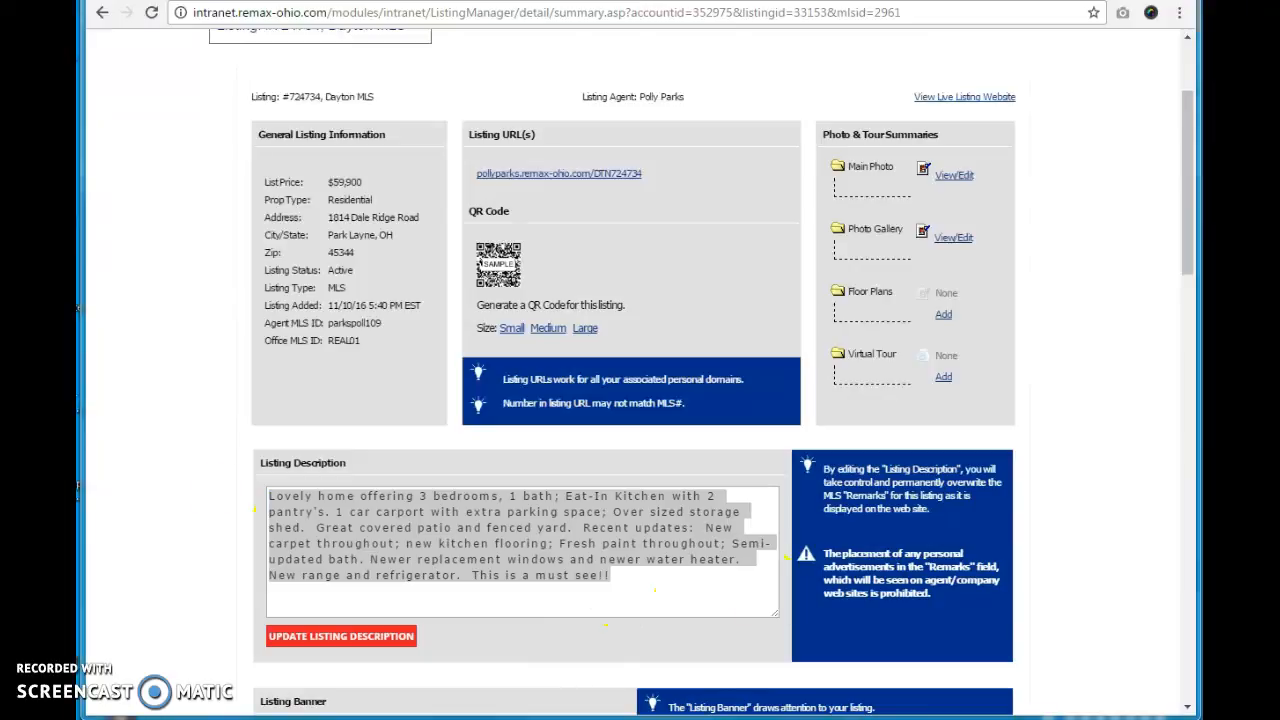
left_click(240, 287)
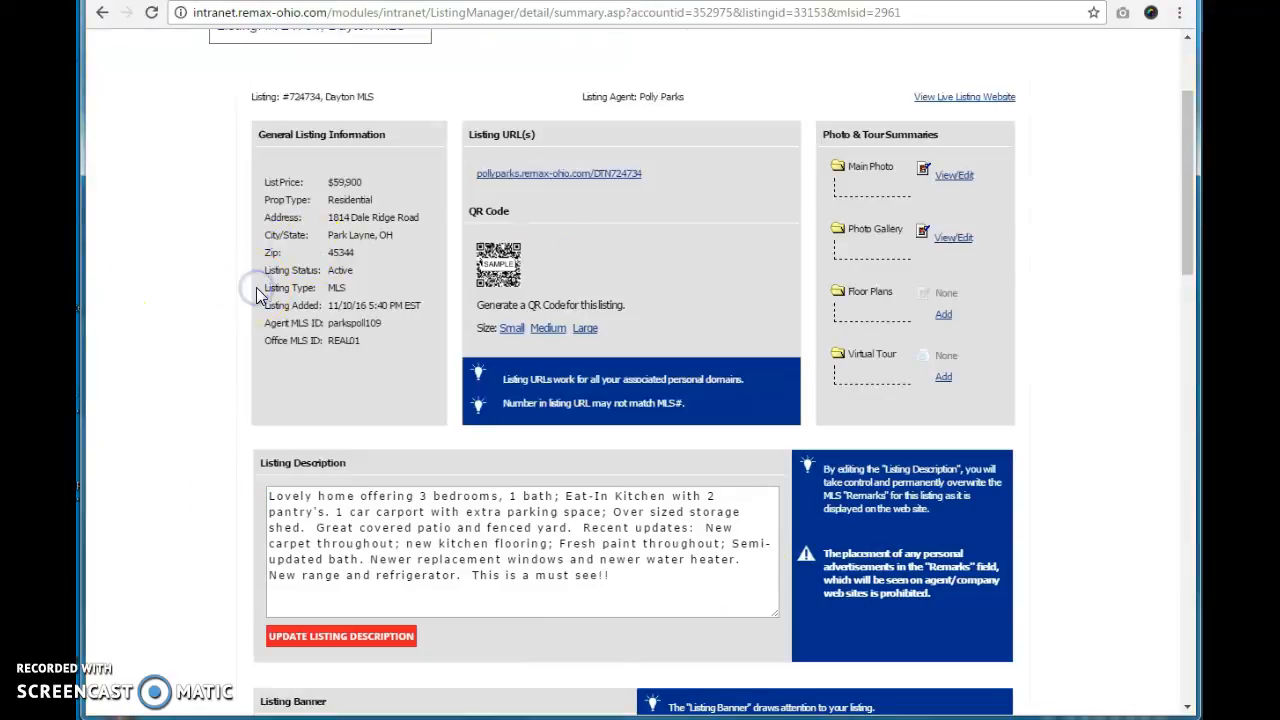
Step: Open the Flyers page for listing 724734
scroll(256, 287, "up", 1)
scroll(256, 287, "up", 1)
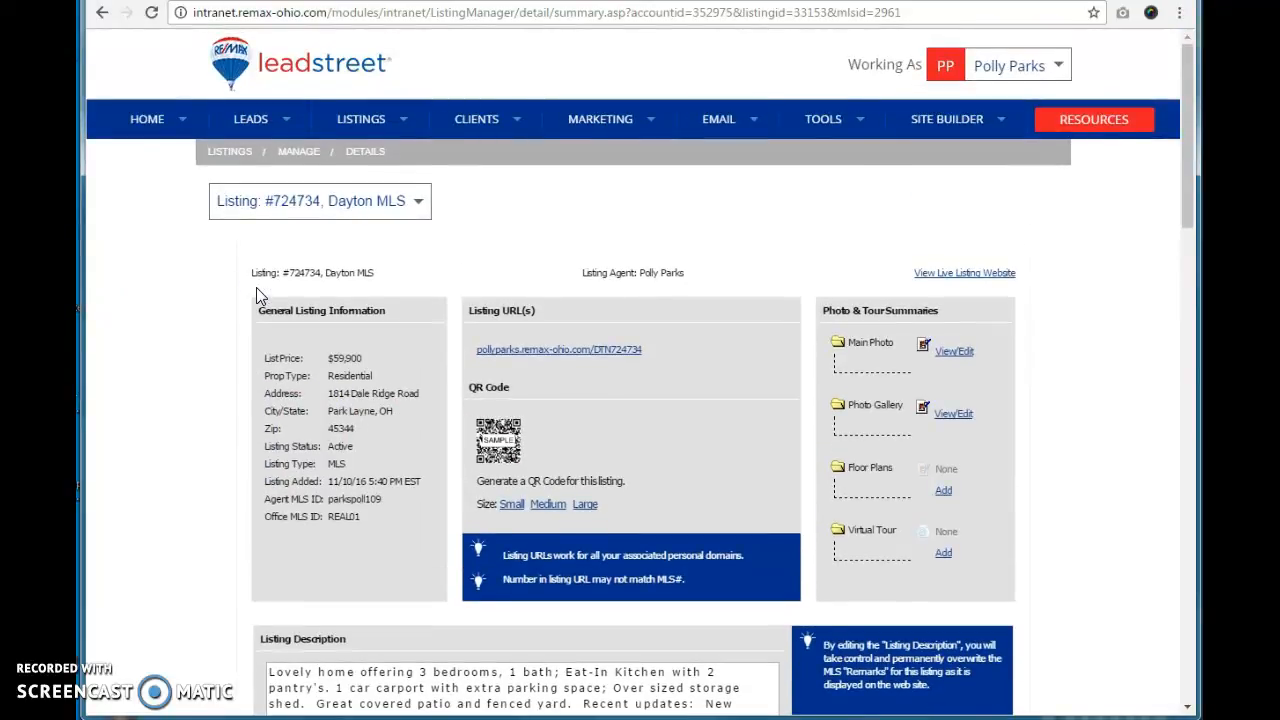
left_click(319, 219)
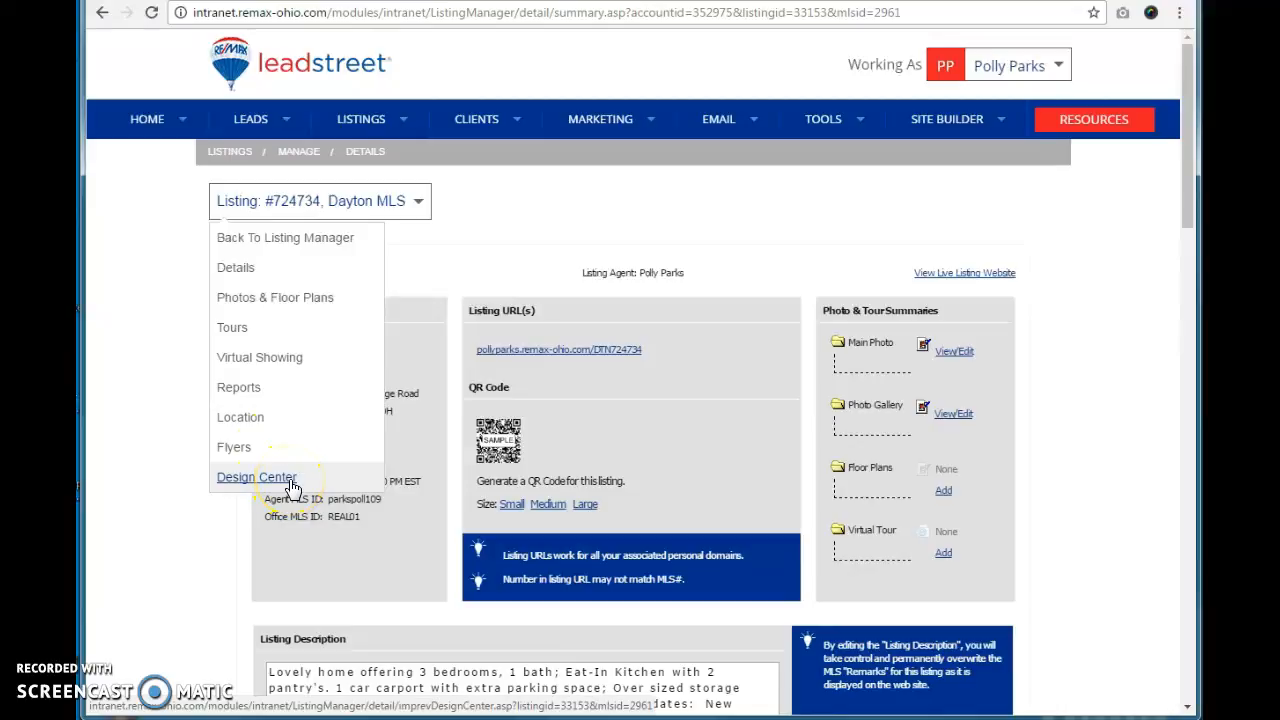
left_click(233, 453)
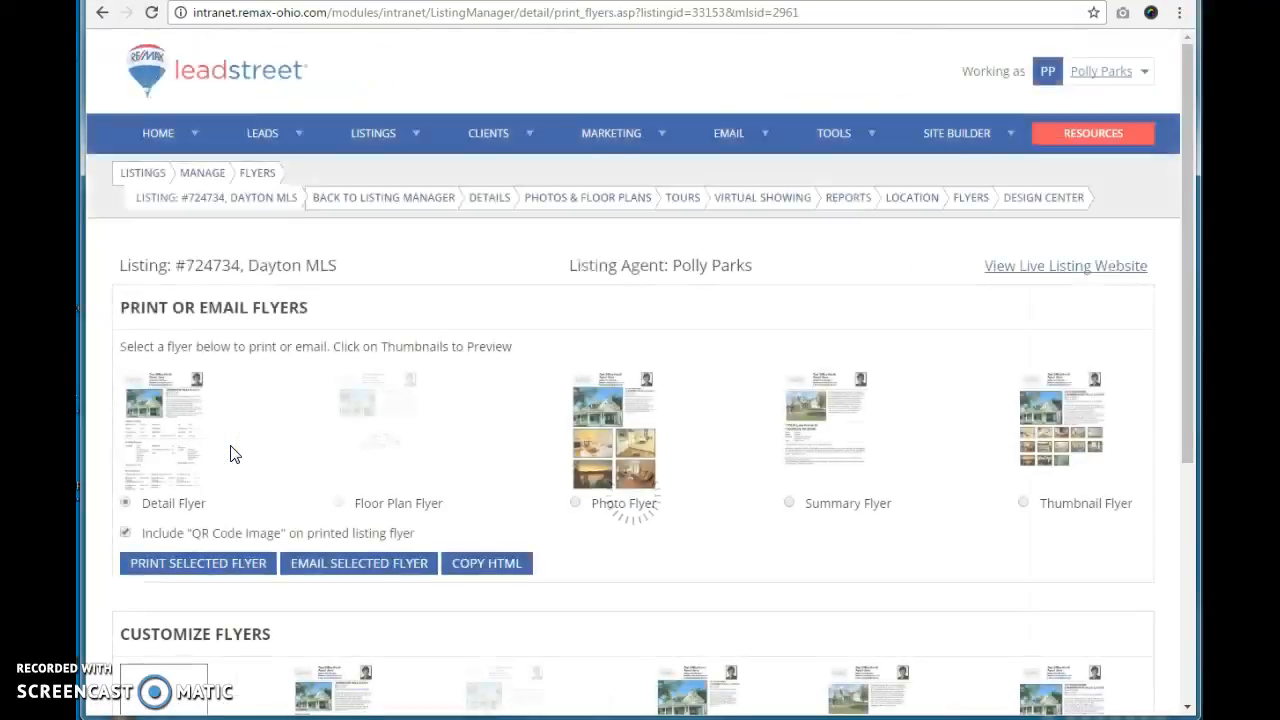
Step: Review the available print and customize flyer options, then return to the listing details
scroll(666, 505, "down", 3)
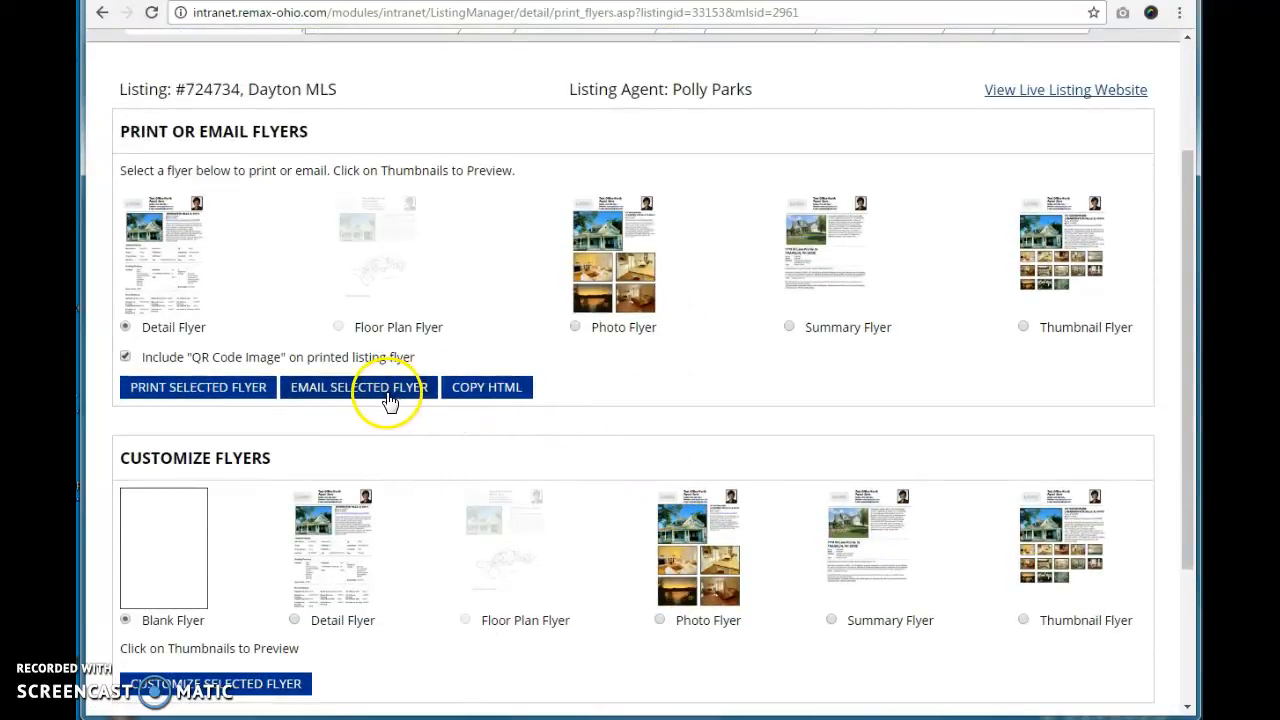
scroll(383, 410, "down", 3)
scroll(381, 415, "up", 3)
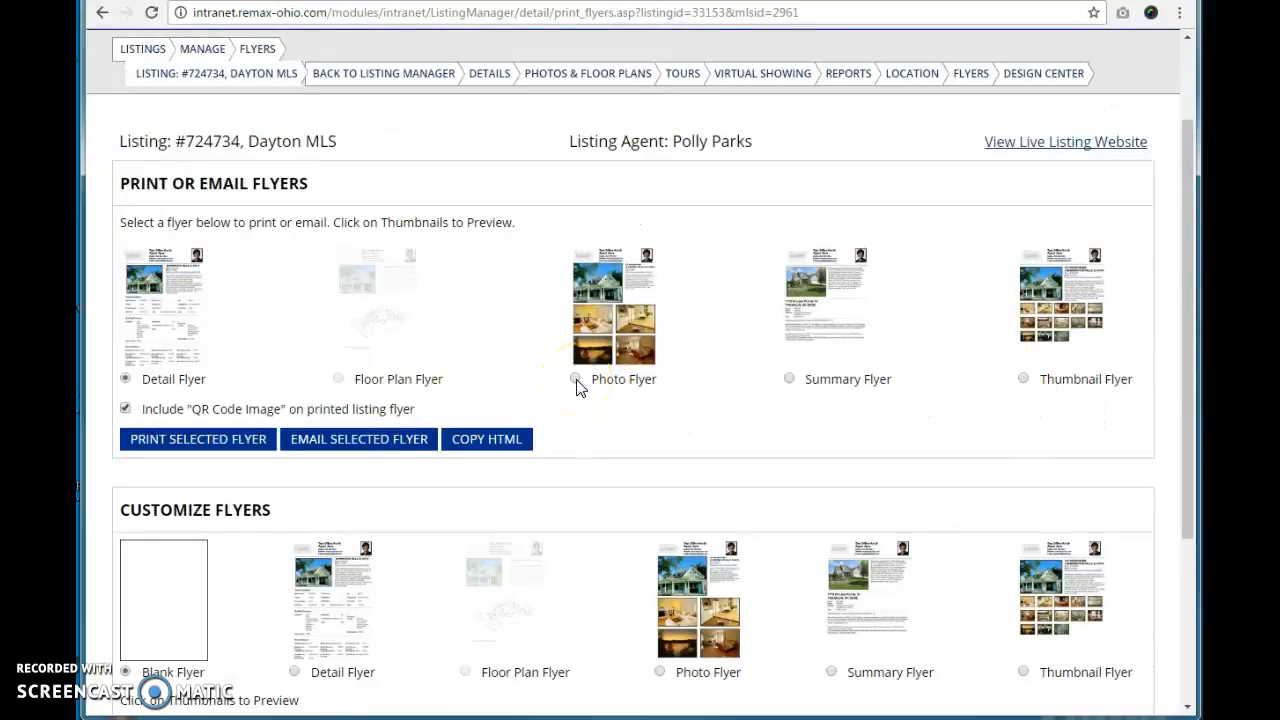
left_click(101, 13)
Step: Open the Design Center for the listing and select the Listing Flyer 5 design
left_click(330, 203)
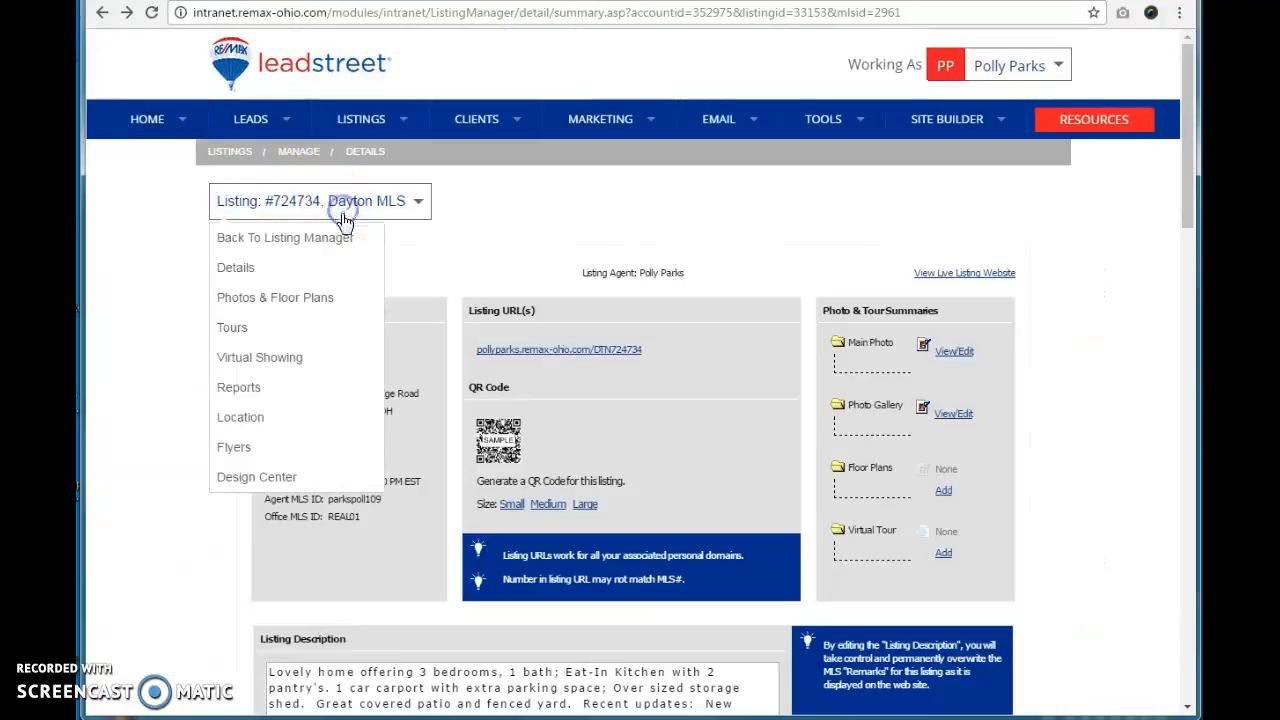
left_click(263, 485)
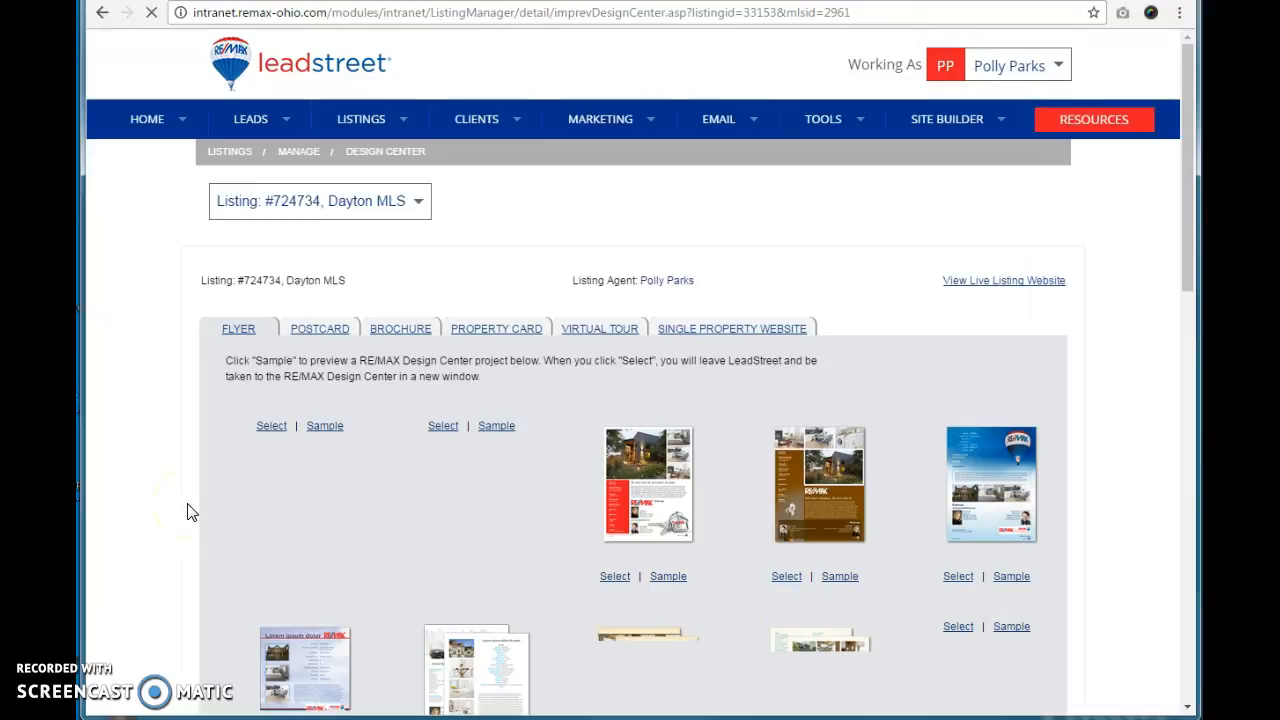
scroll(192, 512, "down", 5)
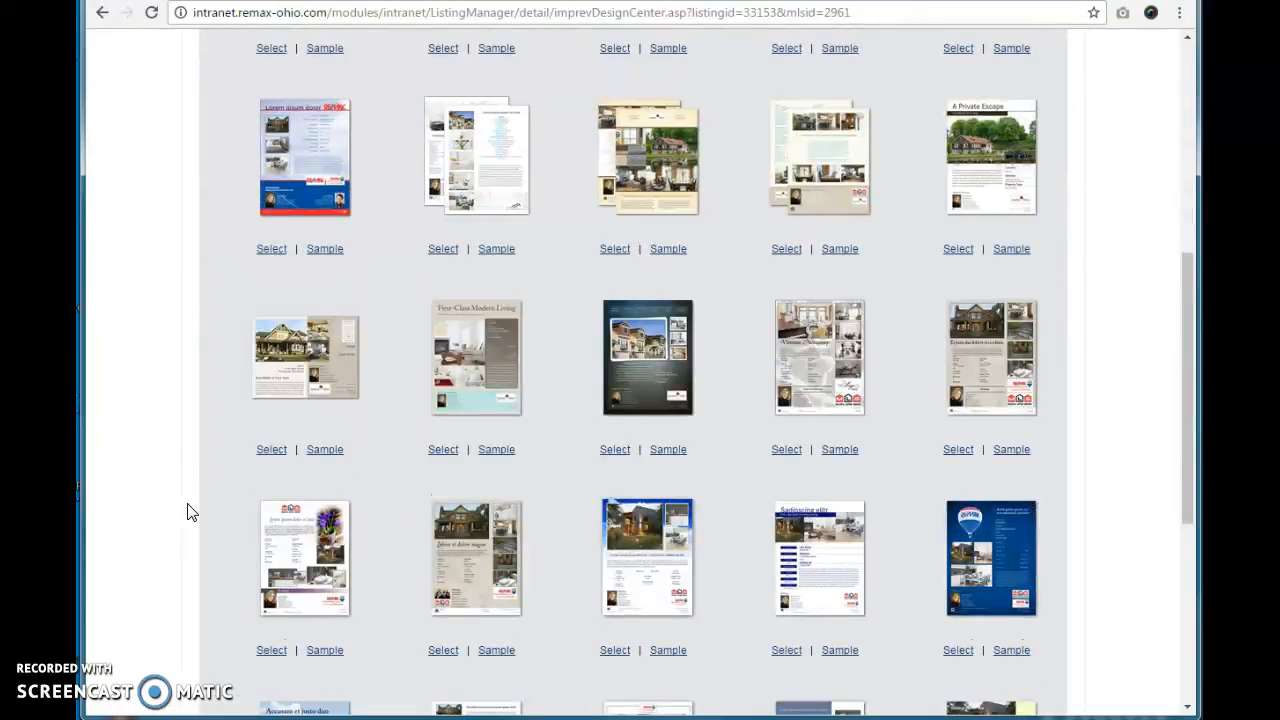
left_click(443, 452)
left_click(586, 375)
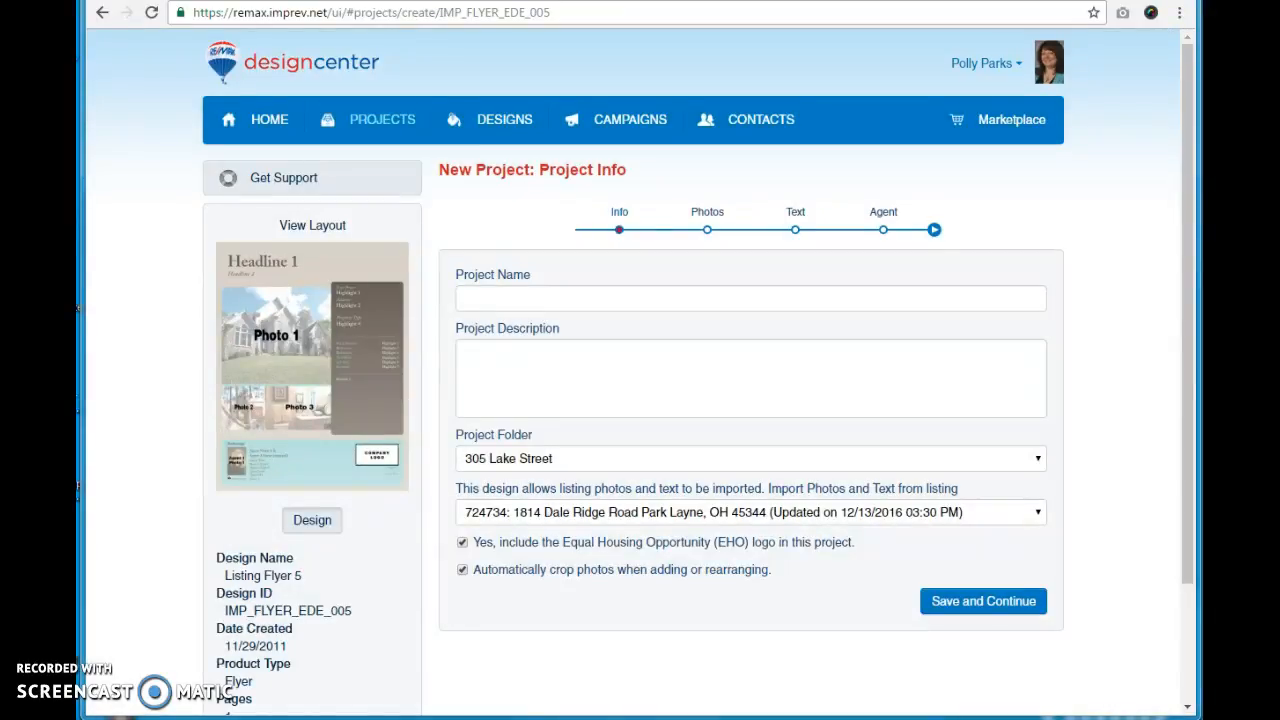
left_click(530, 298)
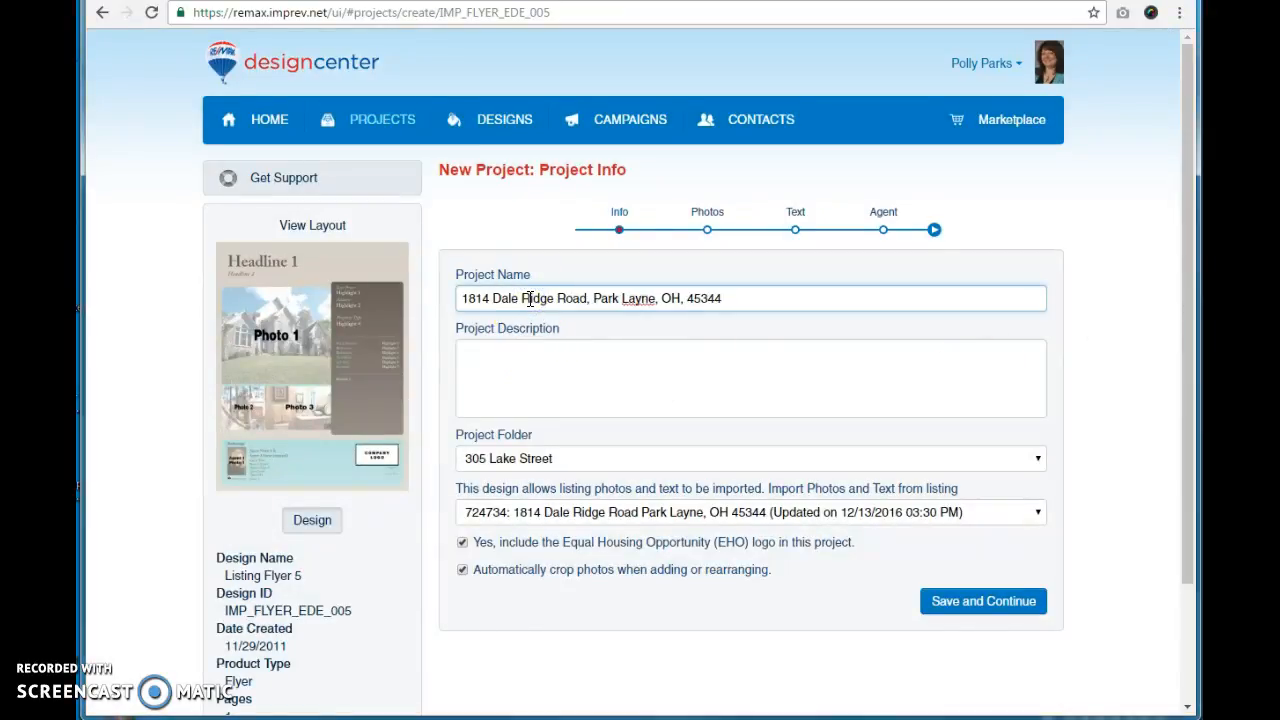
left_click(531, 458)
left_click(533, 503)
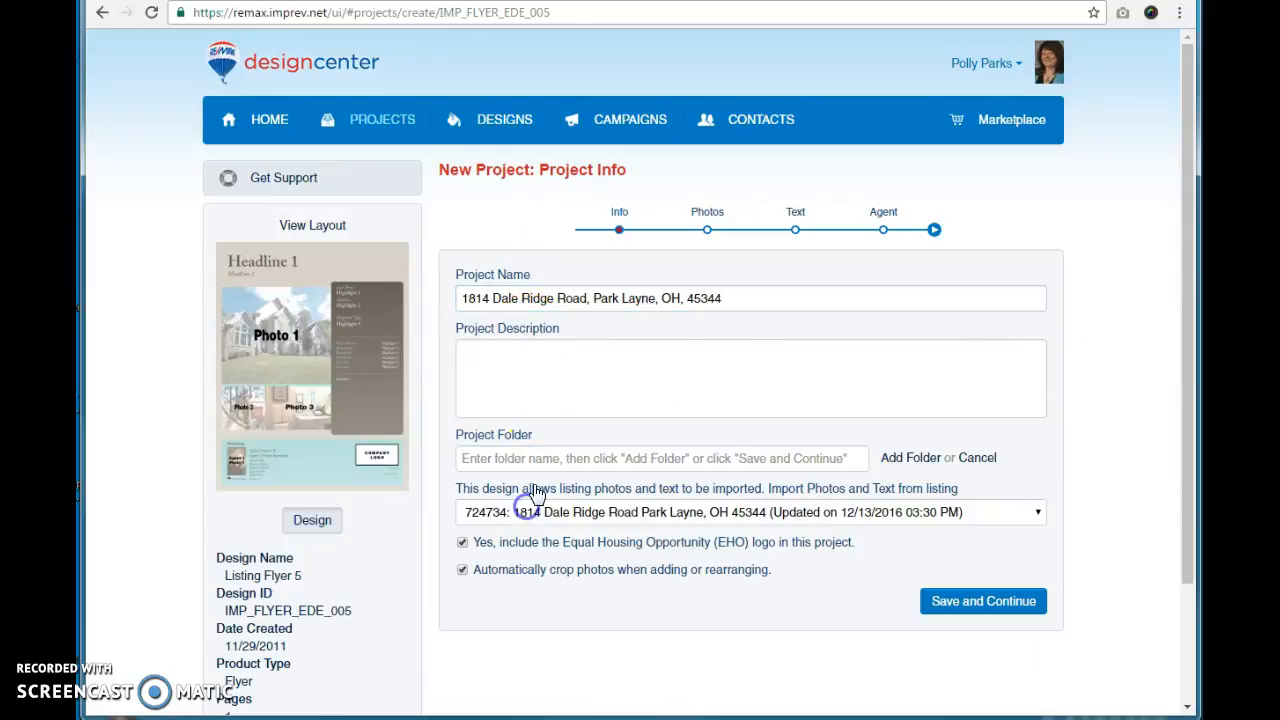
left_click(540, 458)
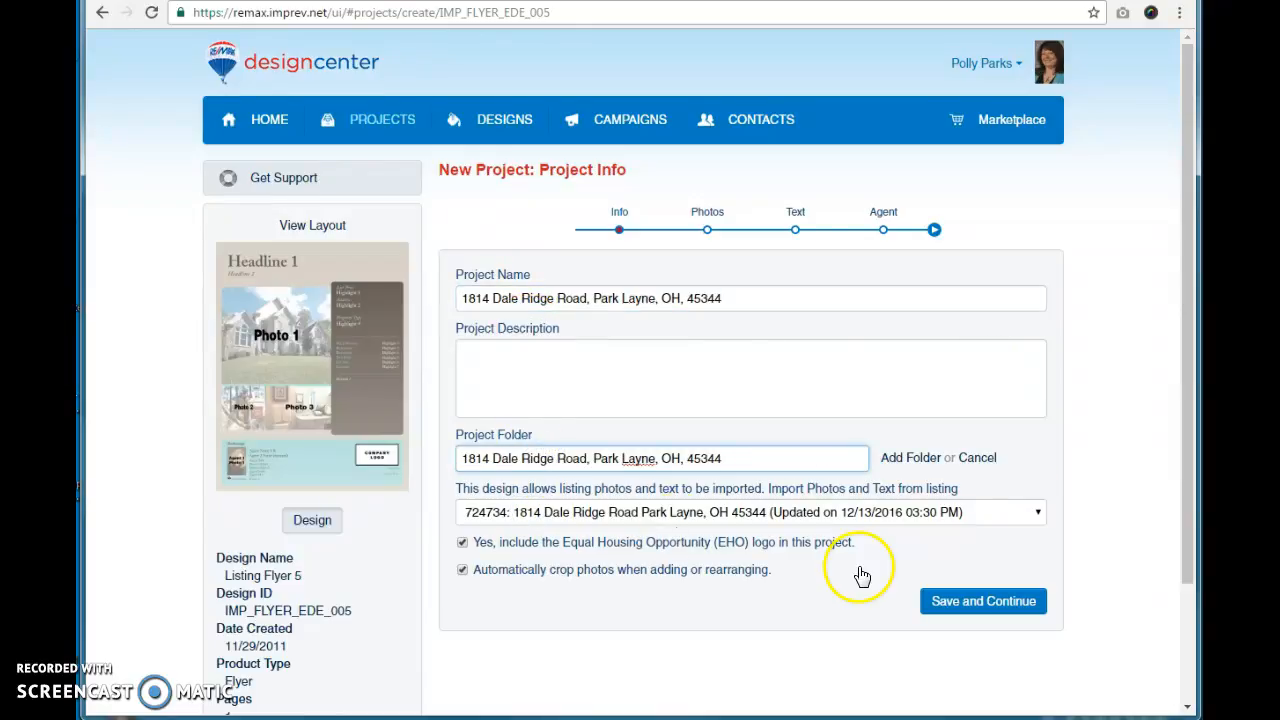
left_click(976, 606)
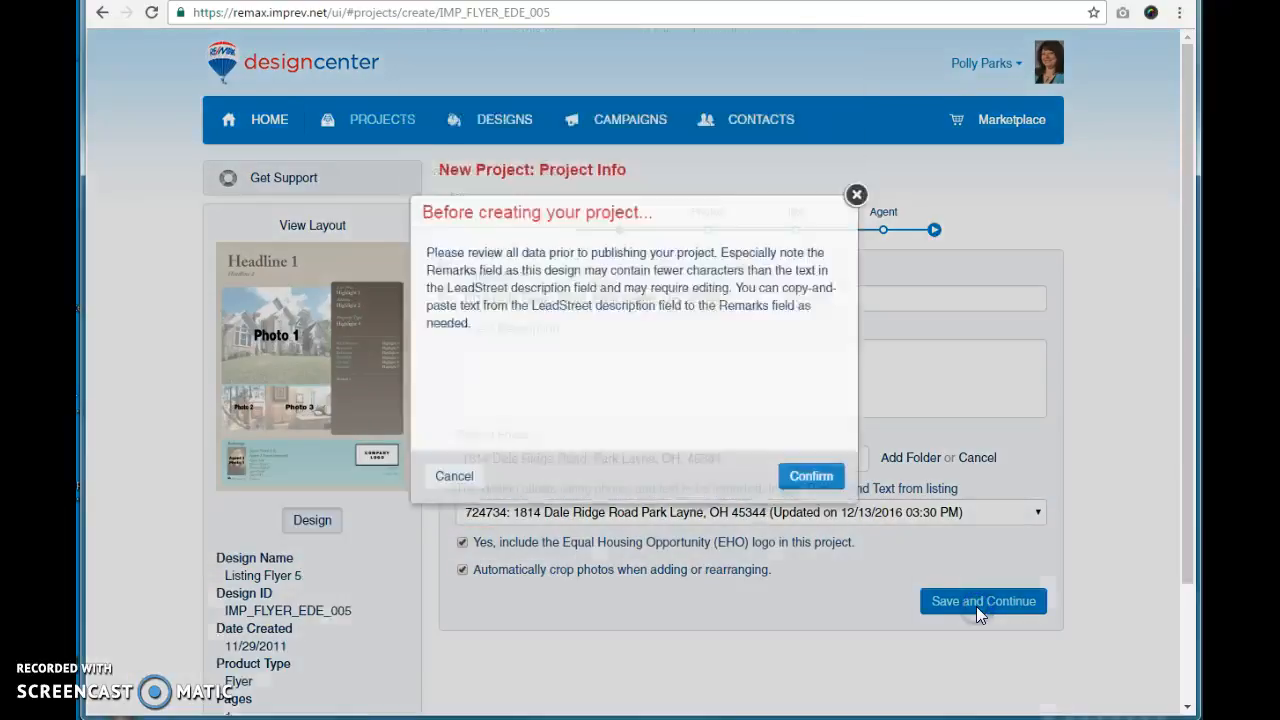
left_click(813, 500)
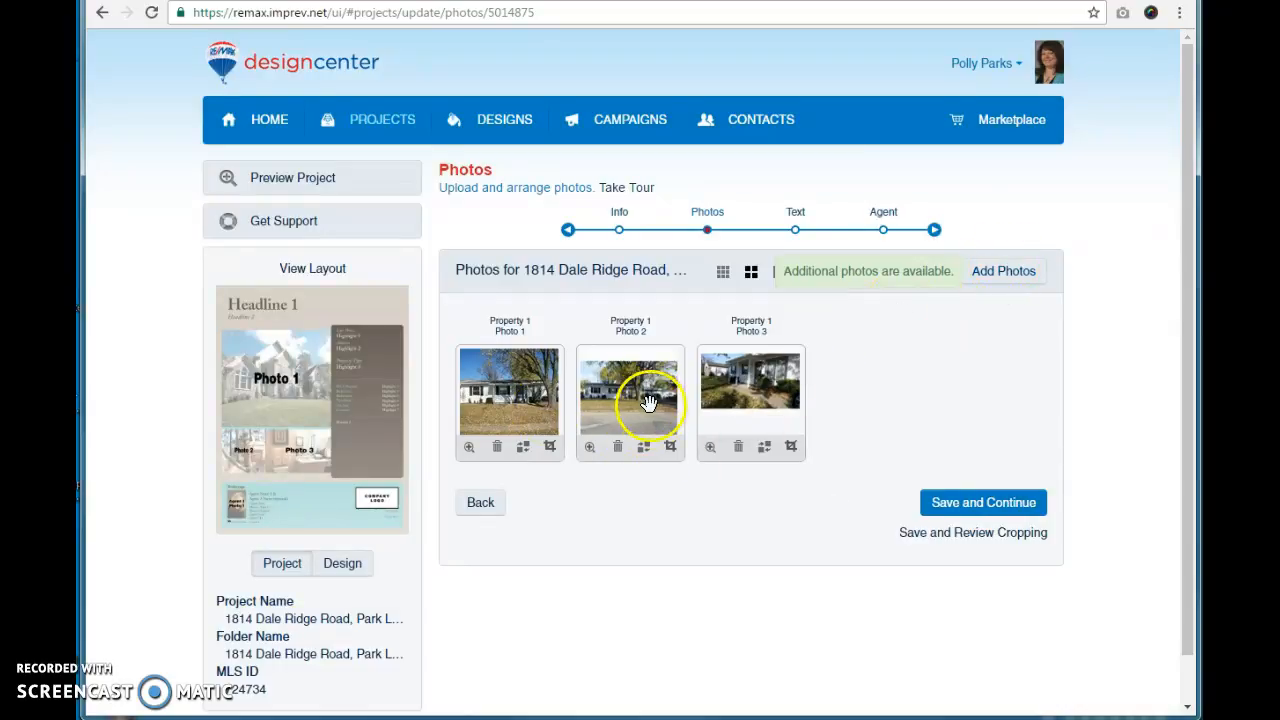
Step: Remove the second and third photos from the project's photo slots
left_click(1015, 284)
left_click(1009, 286)
left_click(1009, 286)
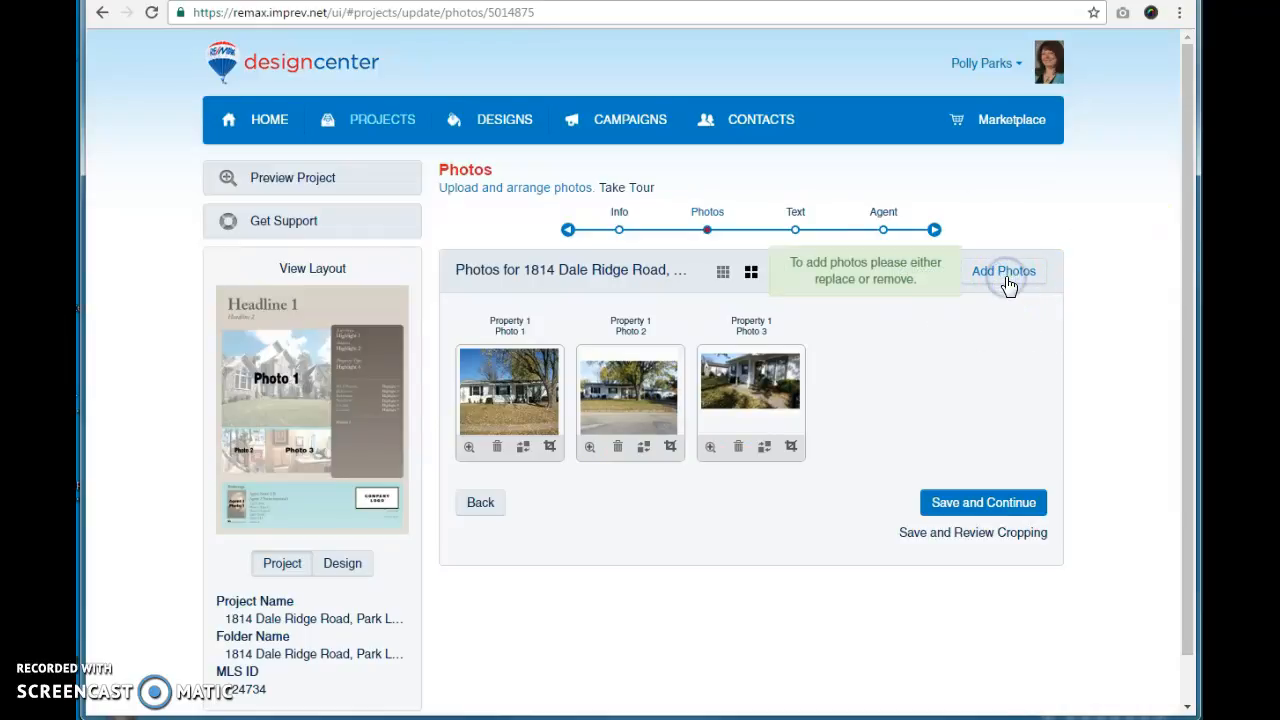
left_click(739, 447)
left_click(617, 446)
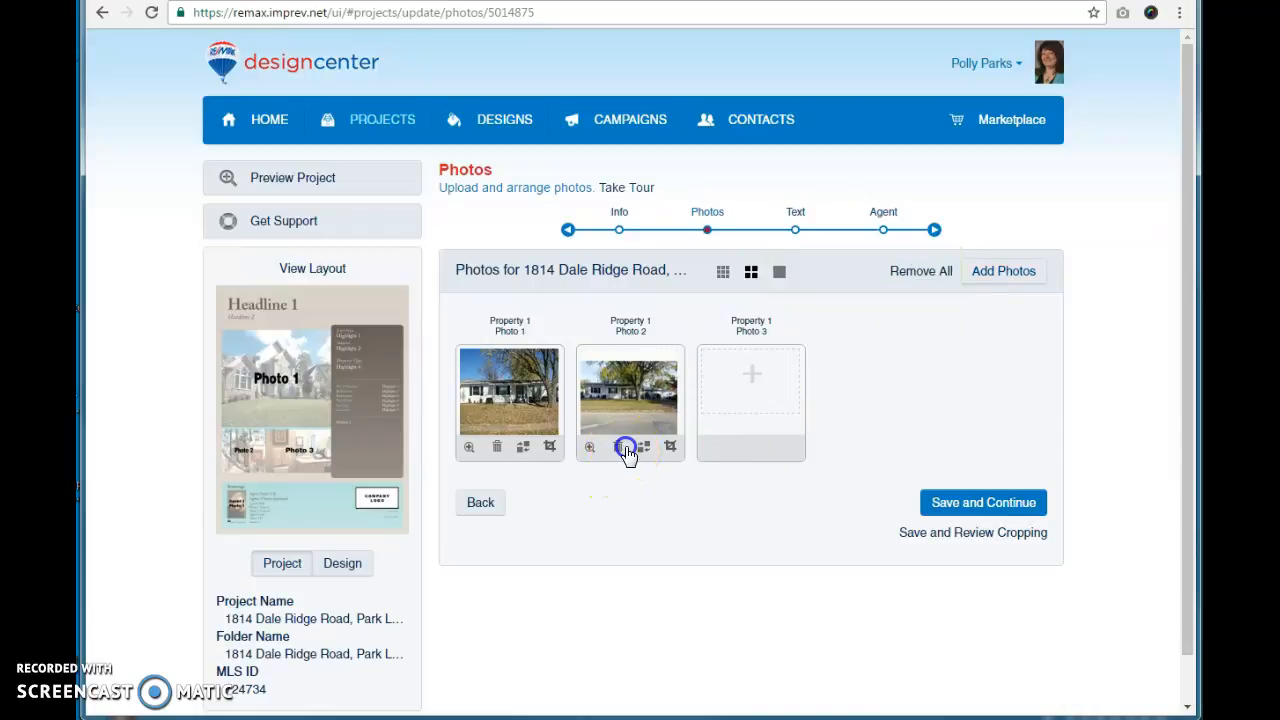
Step: Add the living room photo from Project Photos to the project
left_click(995, 287)
left_click(1003, 273)
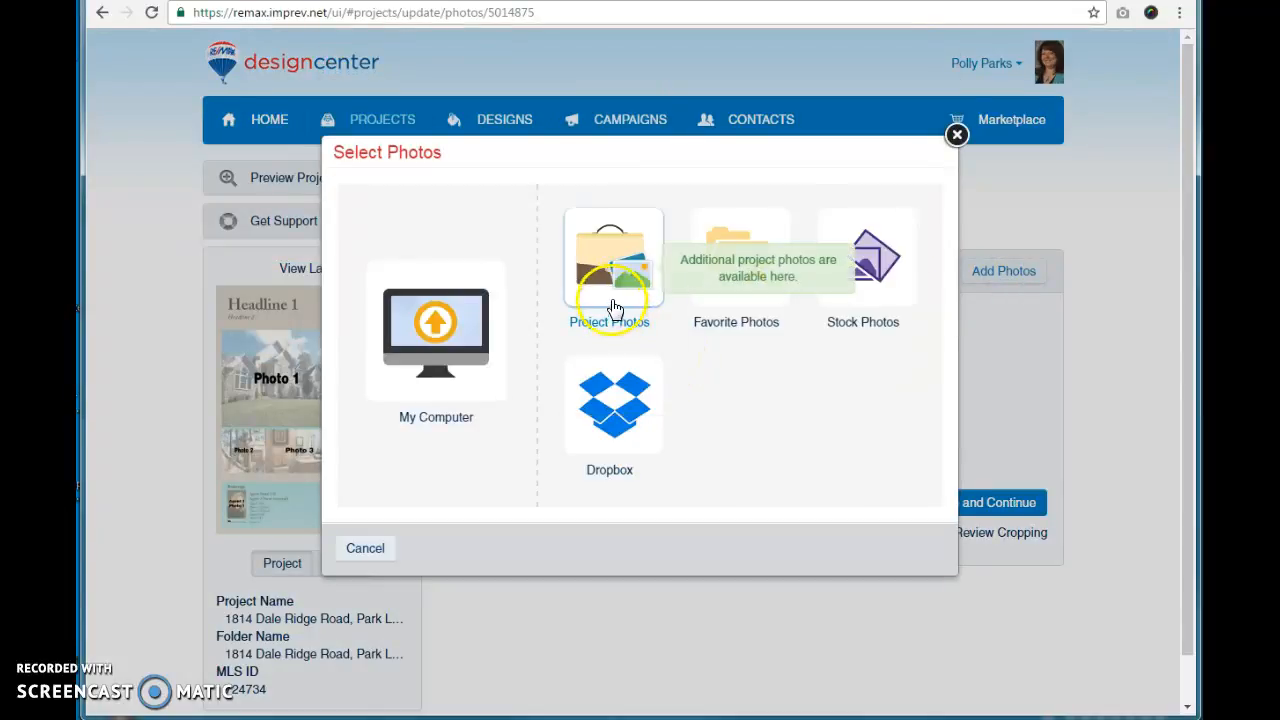
left_click(609, 273)
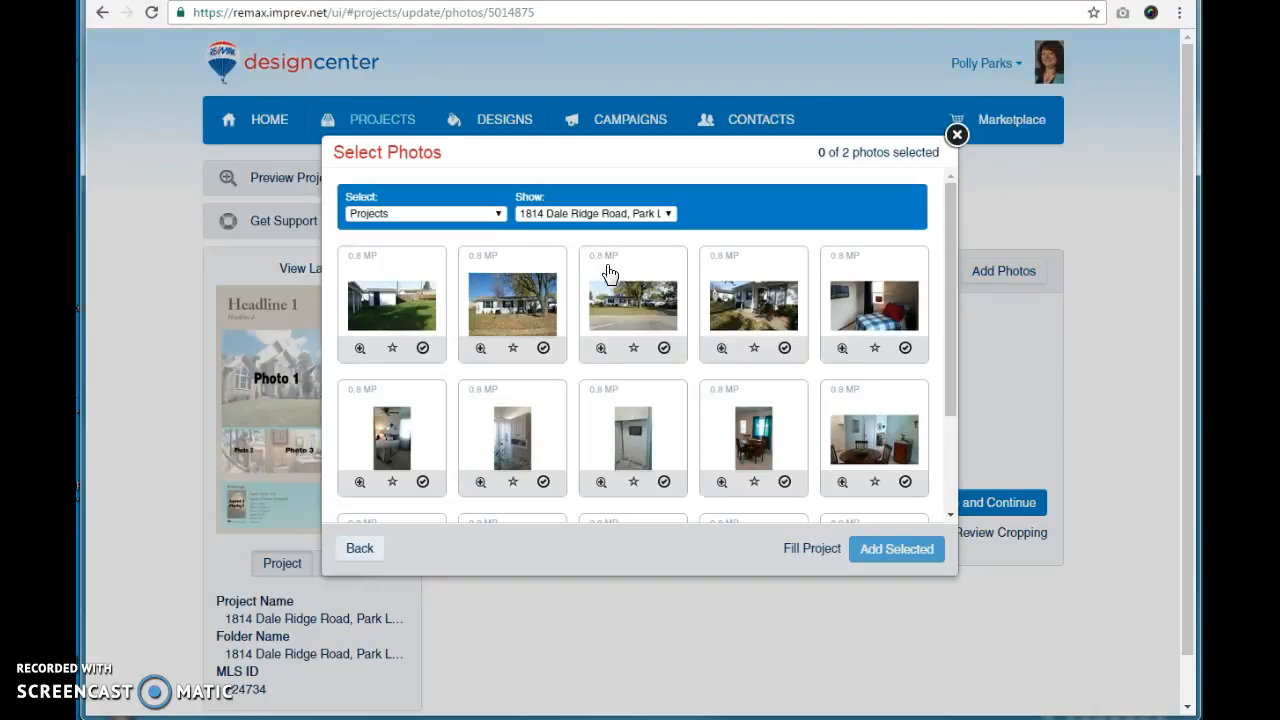
left_click(955, 270)
left_click_drag(955, 270, 934, 378)
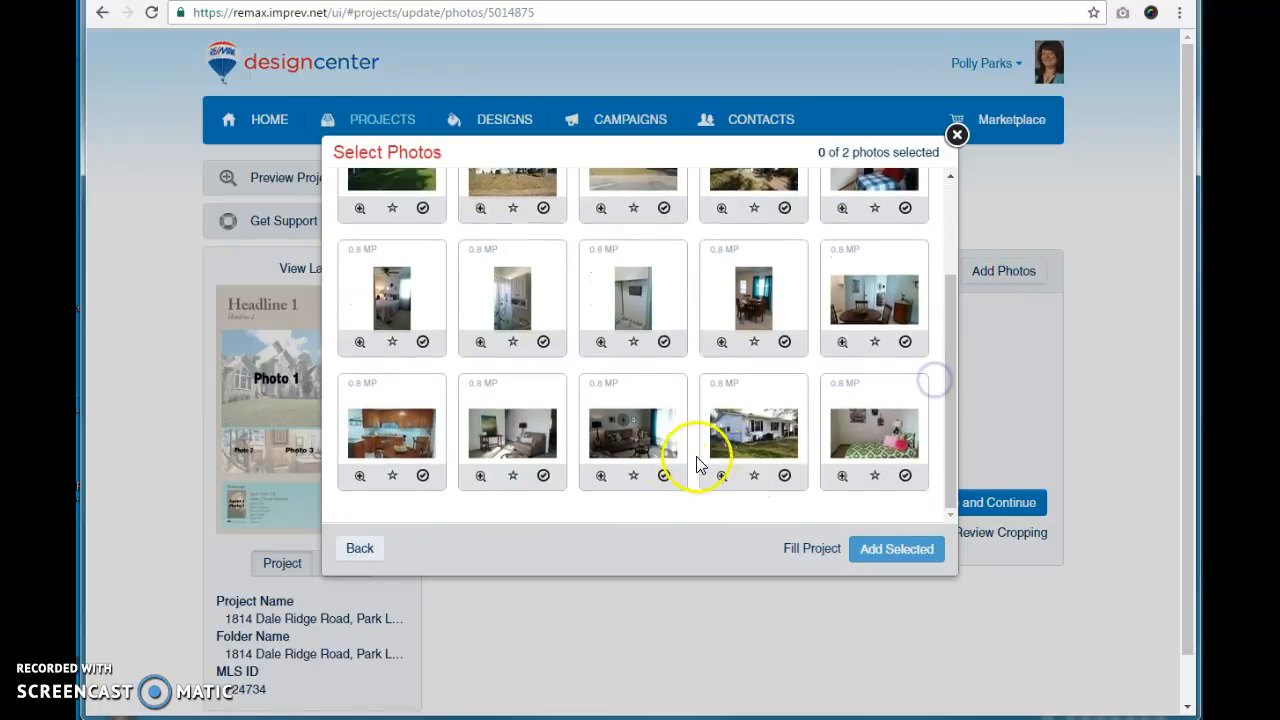
left_click(607, 447)
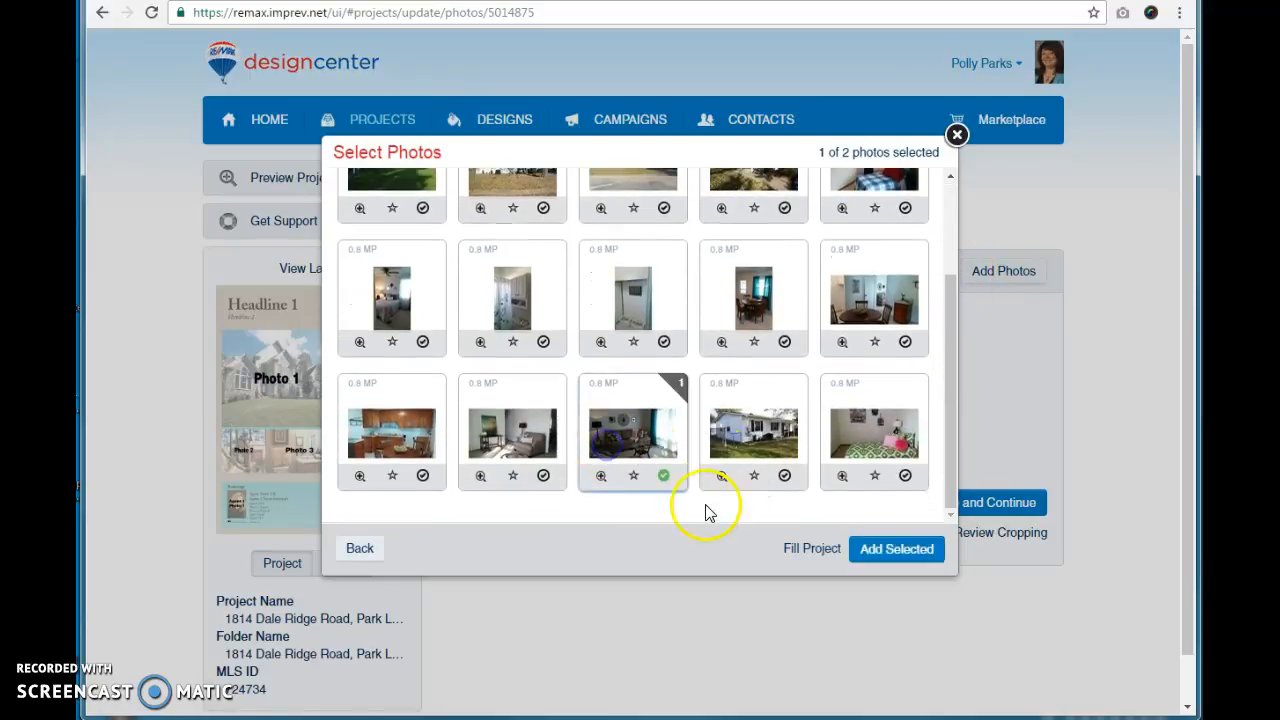
left_click(864, 560)
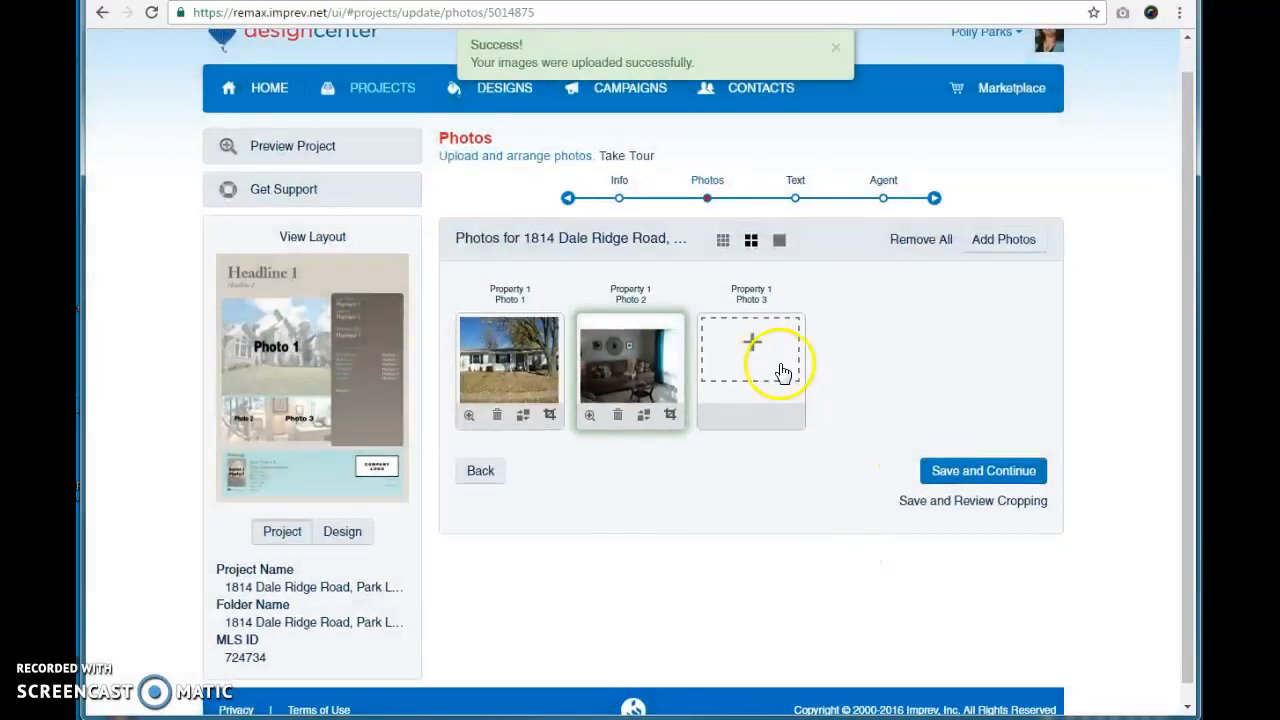
Step: Fill the third photo slot with the second living room photo from the project photos, then save and continue
left_click(754, 356)
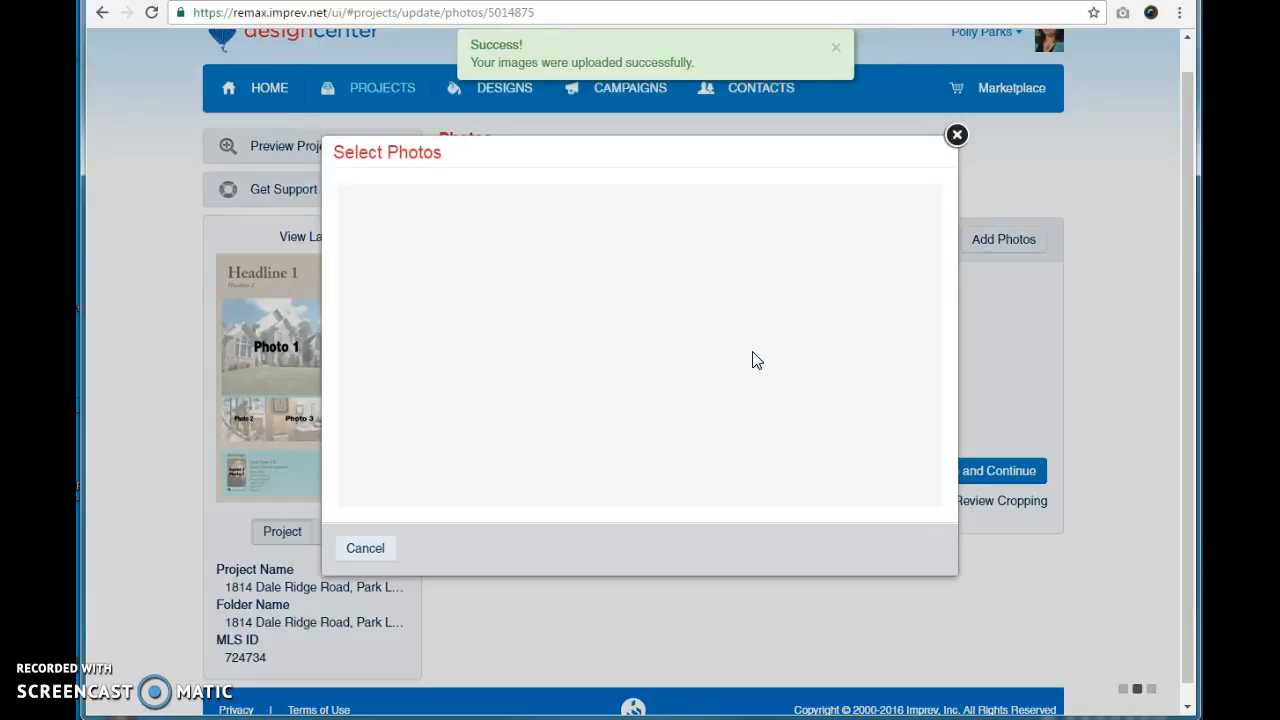
left_click(614, 300)
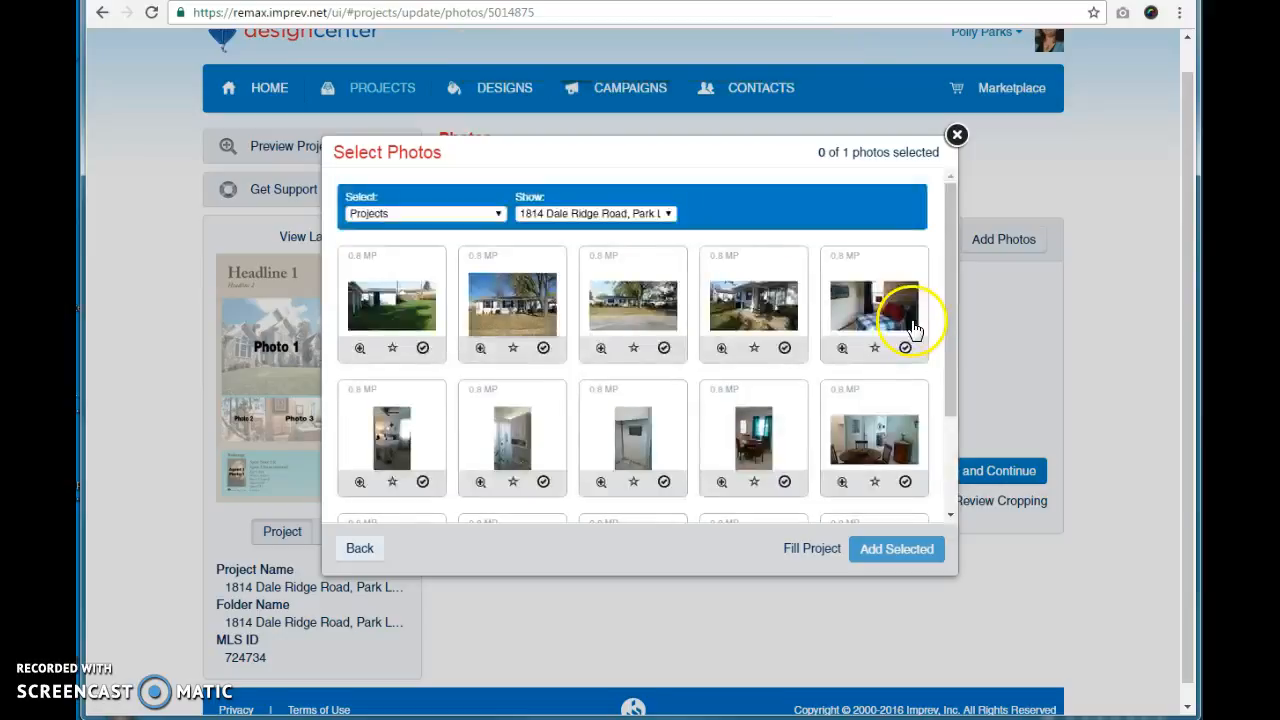
scroll(943, 262, "down", 2)
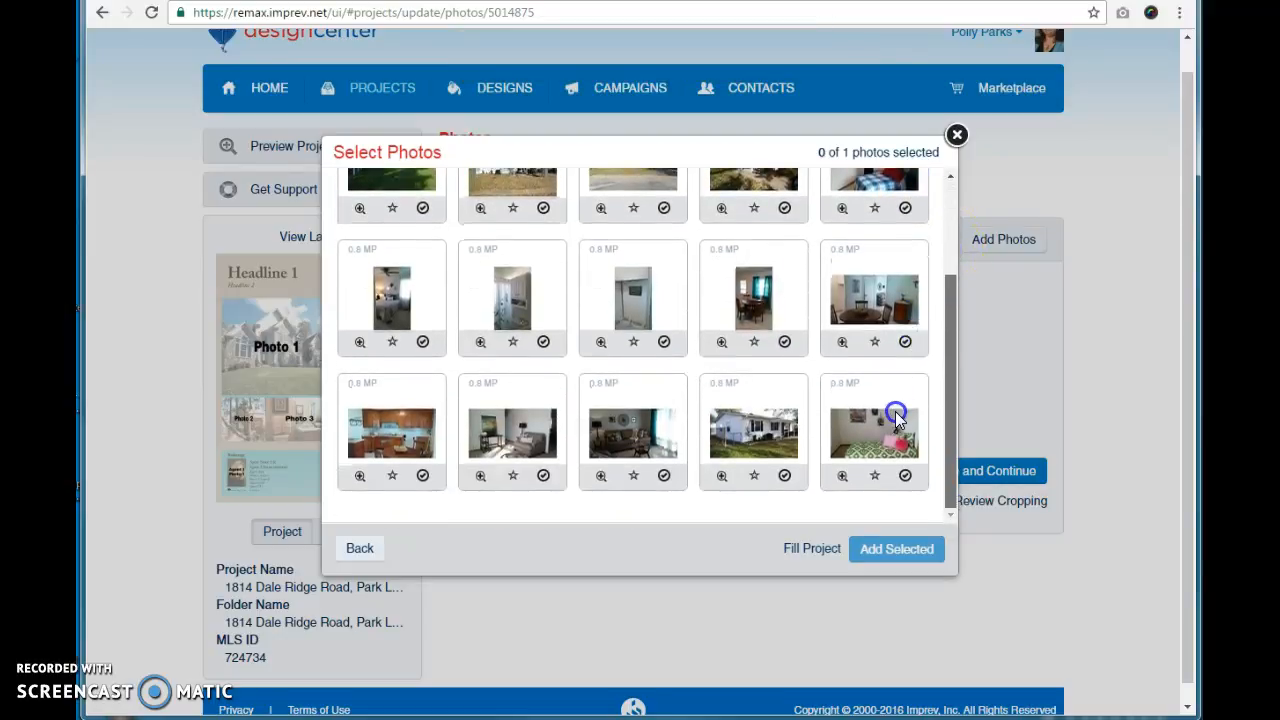
scroll(893, 412, "up", 2)
scroll(709, 449, "down", 2)
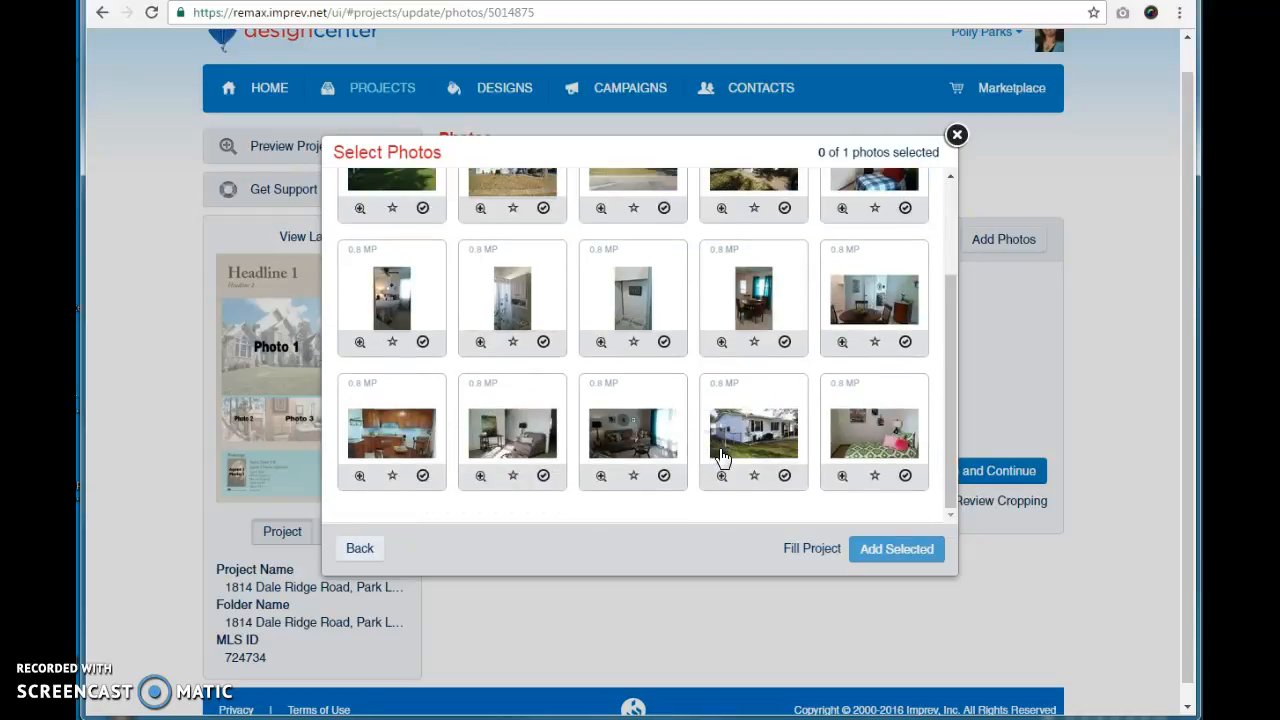
left_click(509, 448)
left_click(882, 548)
left_click(958, 478)
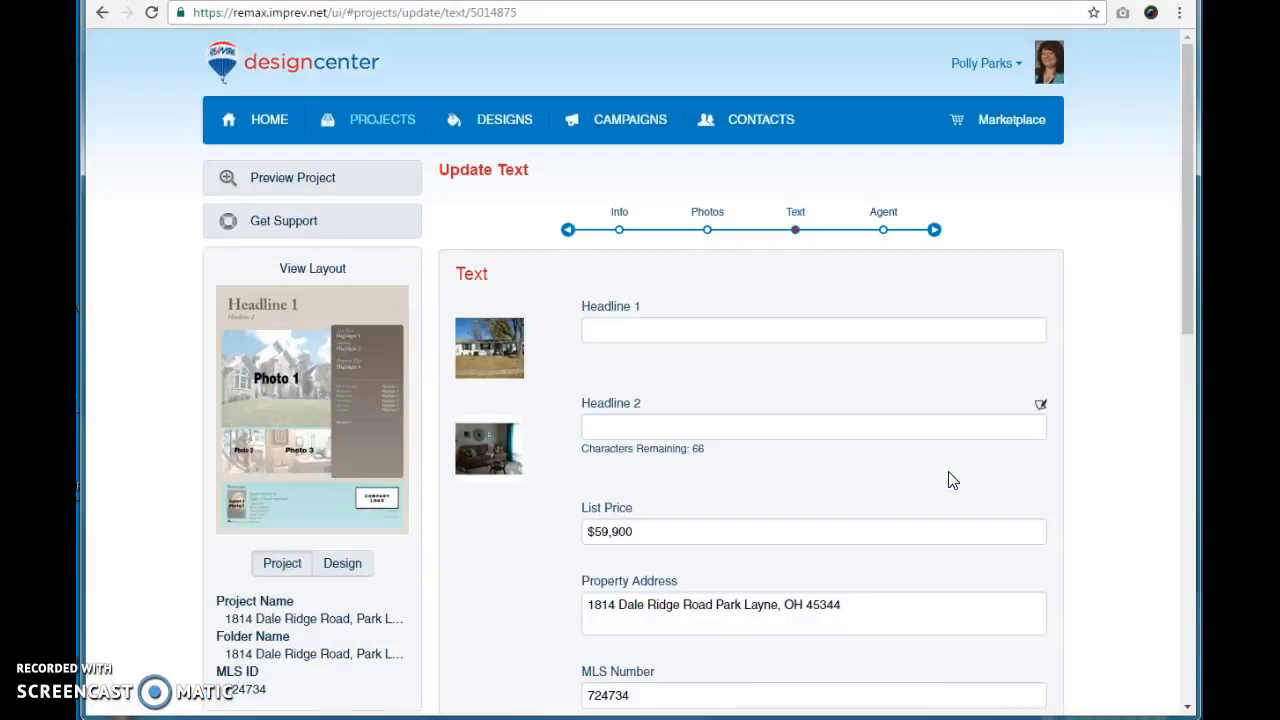
left_click(742, 321)
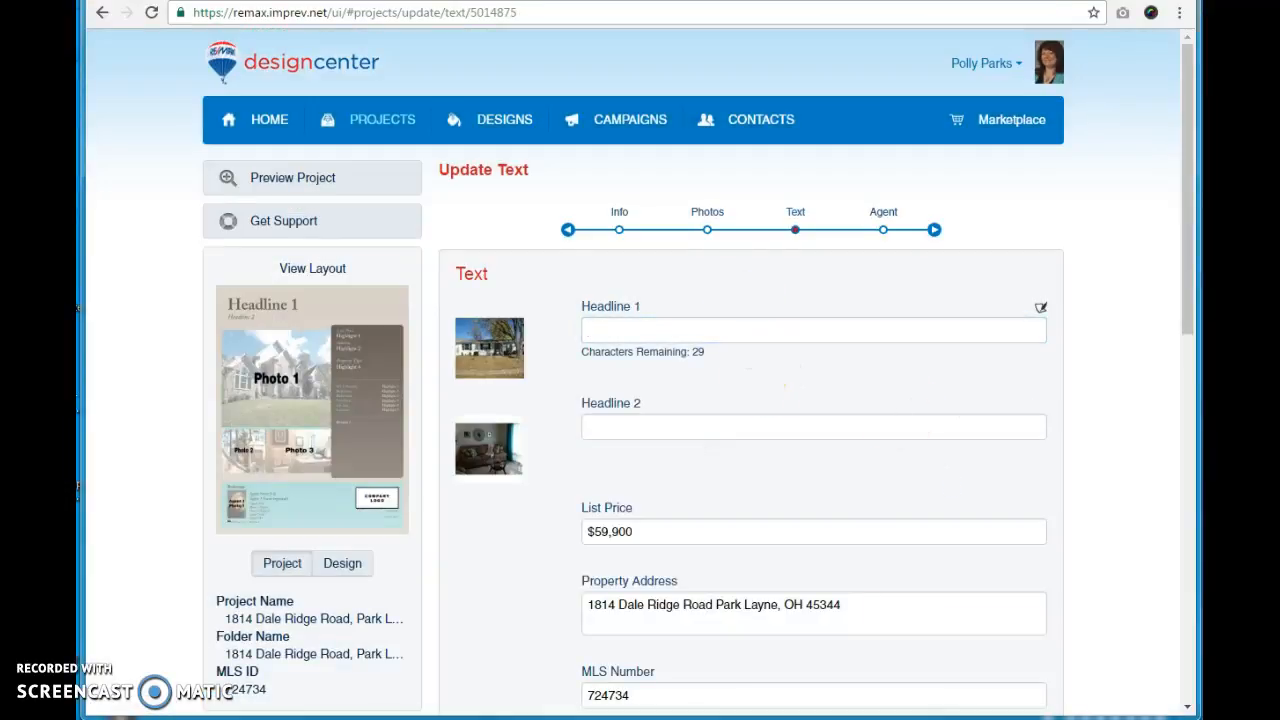
left_click(679, 331)
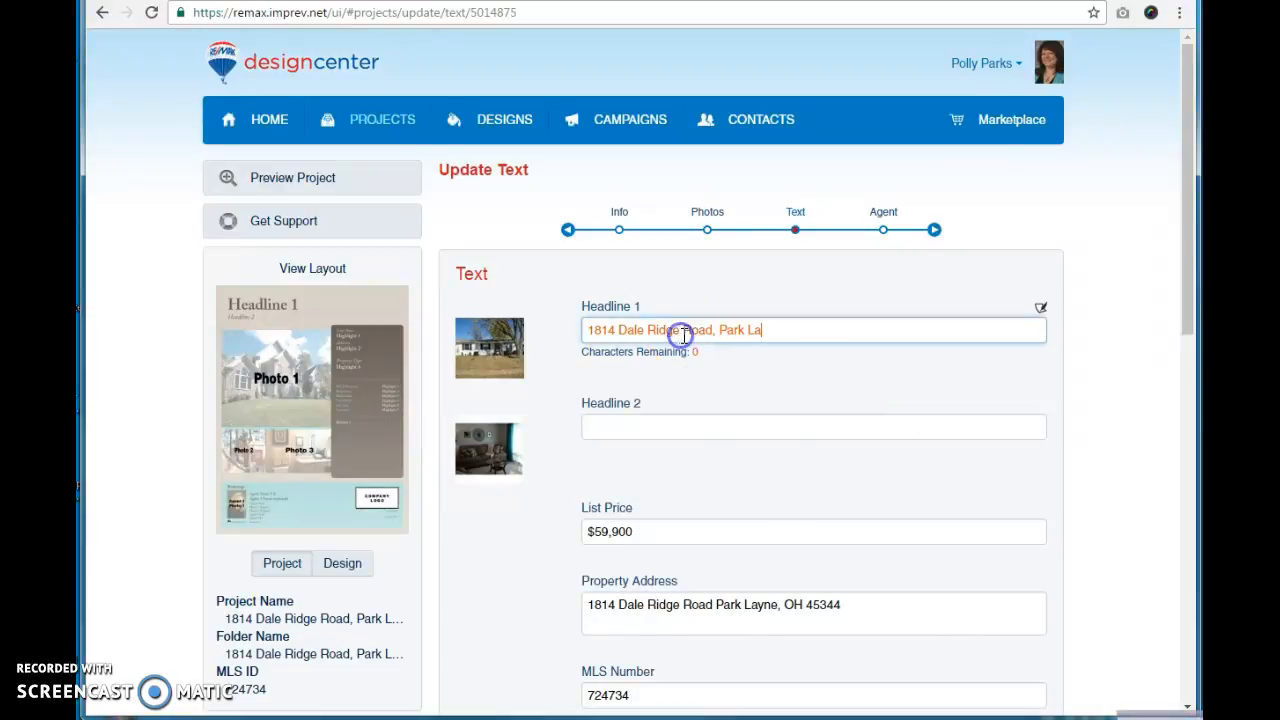
left_click(716, 330)
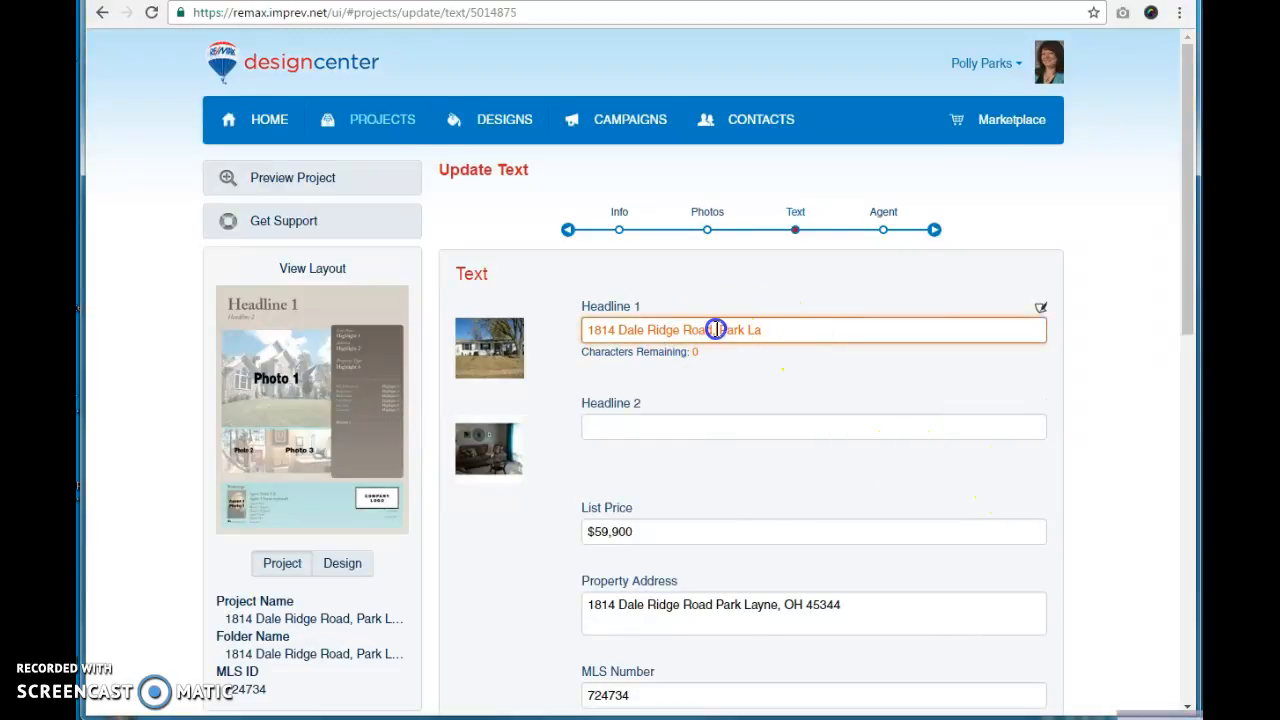
left_click_drag(720, 329, 854, 326)
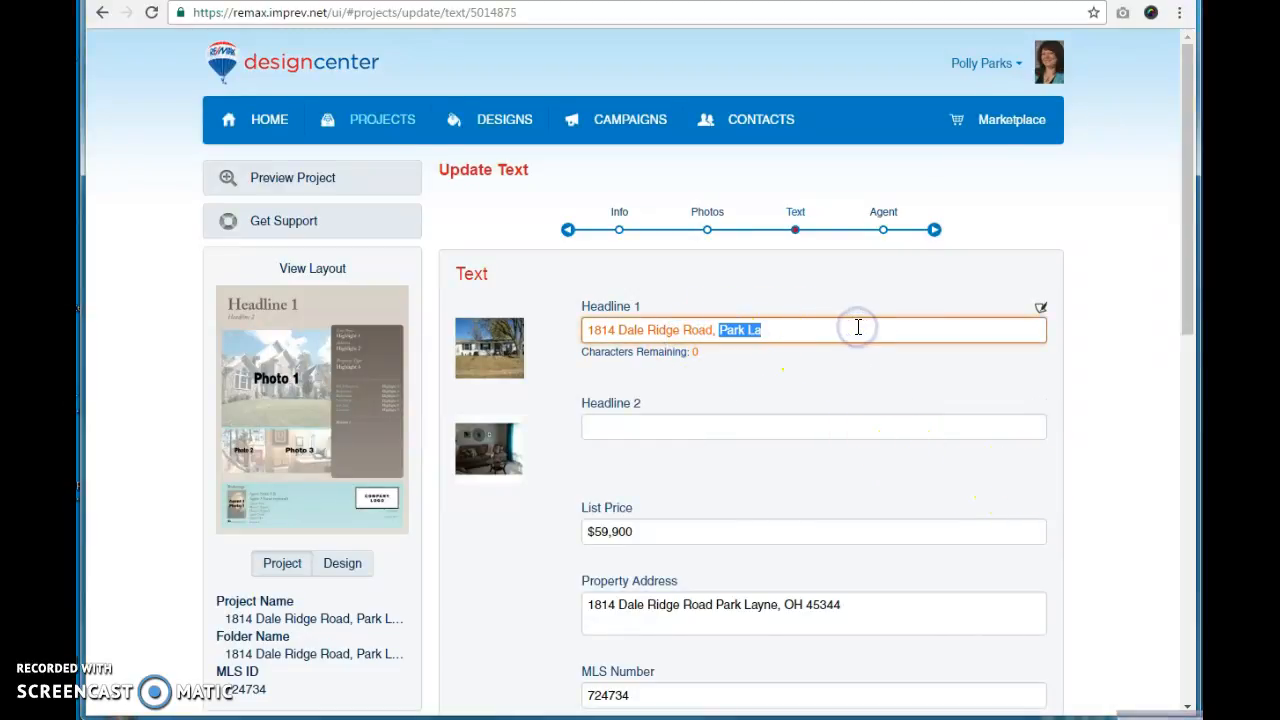
key("BackSpace")
left_click(1134, 440)
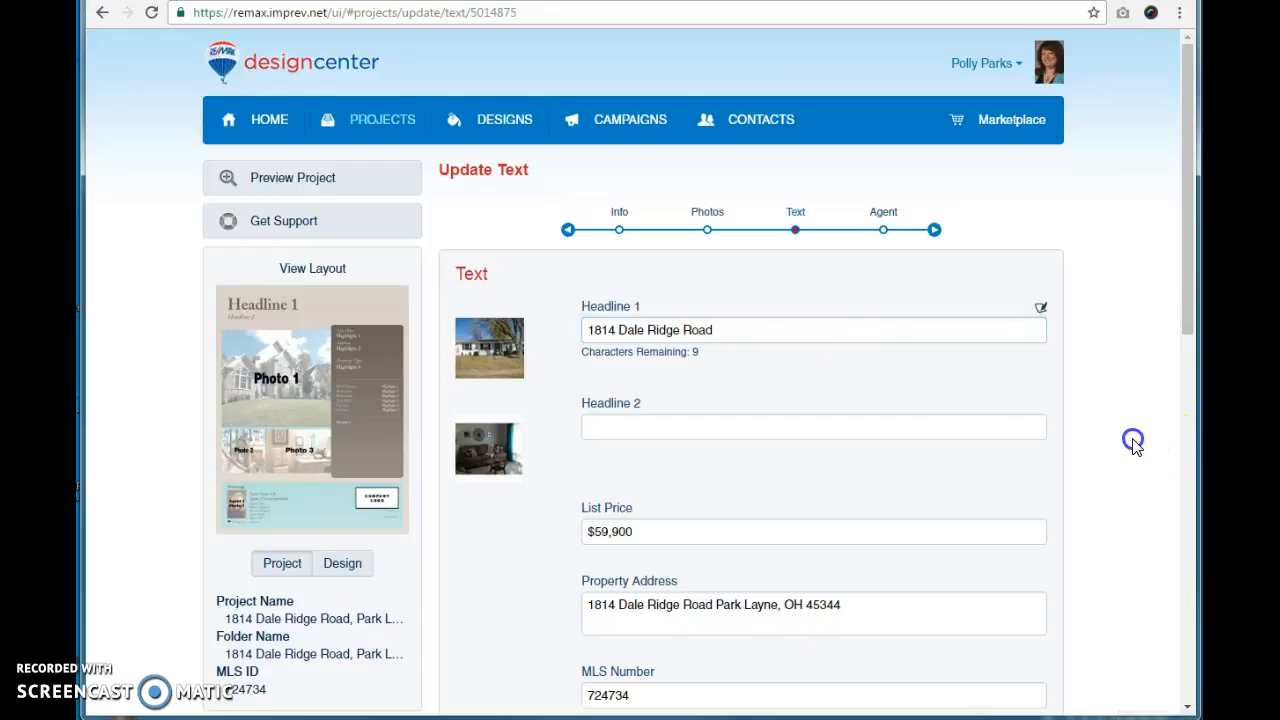
Step: Insert the disclaimer phrase "Information contained herein deemed reliable, but NOT guaranteed" into Disclaimer 1 and save the text
scroll(1134, 440, "down", 6)
scroll(1134, 447, "down", 3)
left_click(700, 565)
left_click(1043, 511)
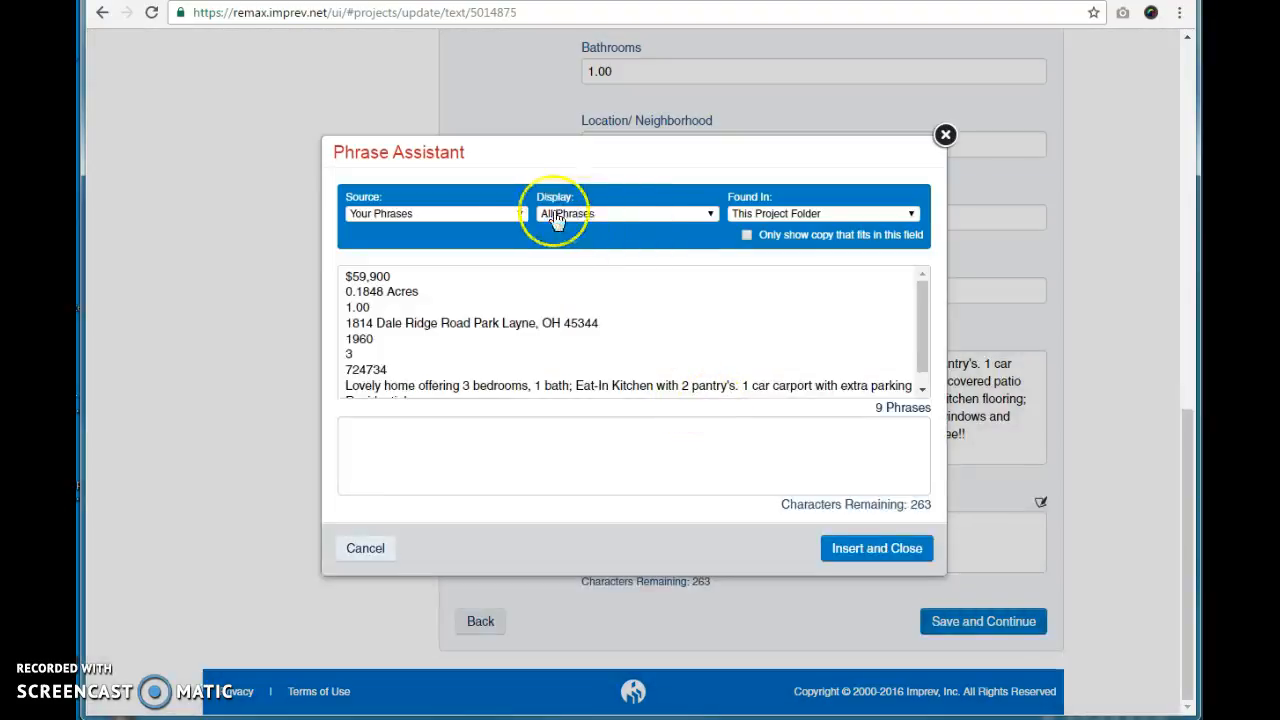
left_click(503, 214)
left_click(474, 240)
left_click(558, 216)
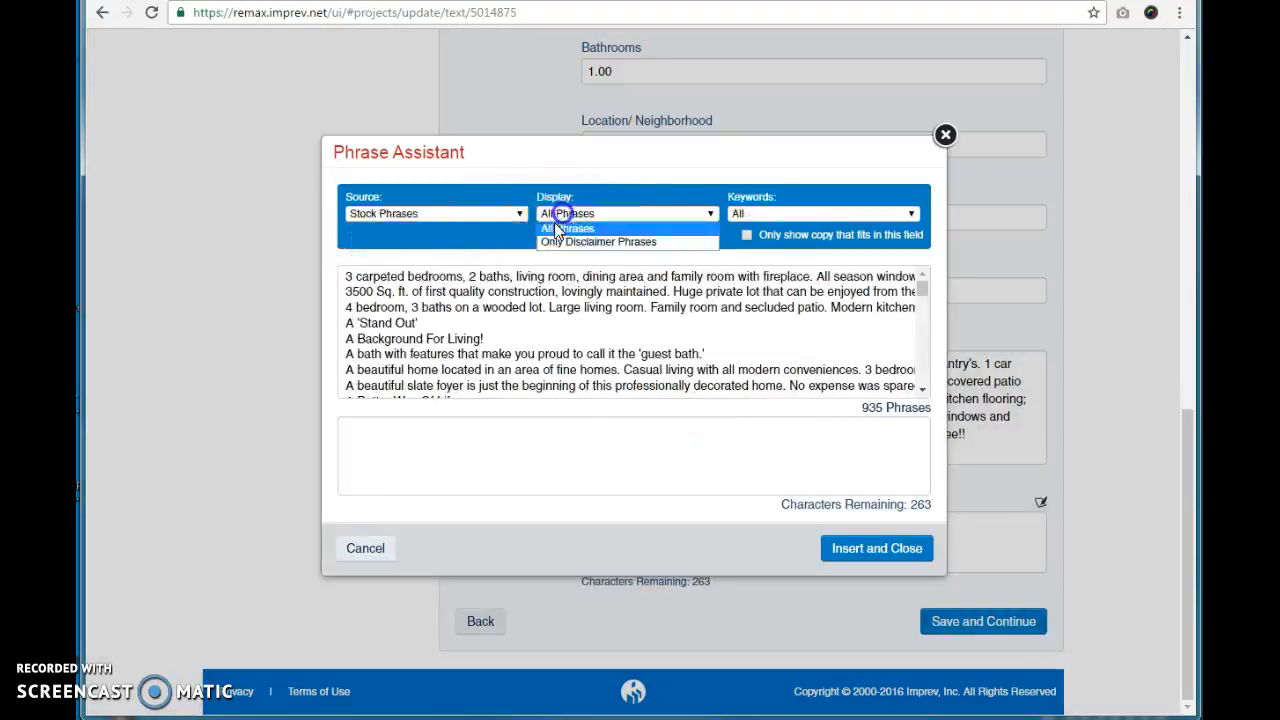
left_click(563, 242)
left_click(552, 307)
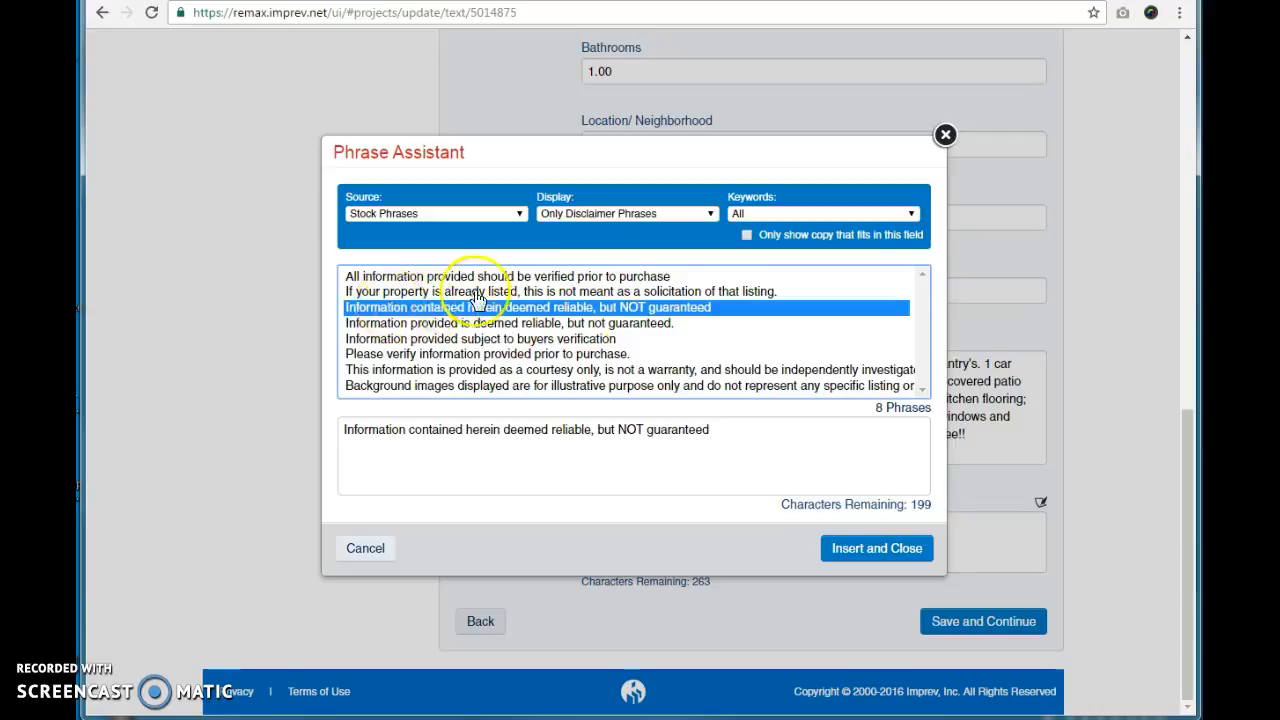
left_click(866, 548)
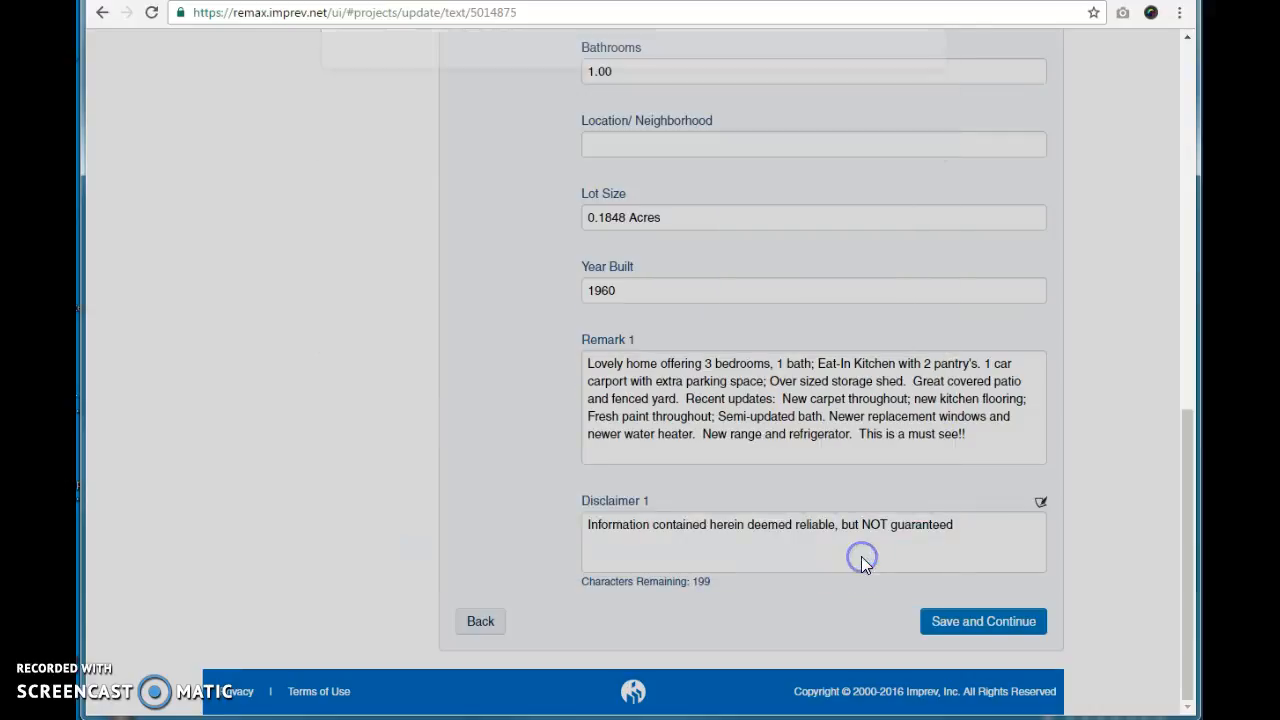
left_click(960, 620)
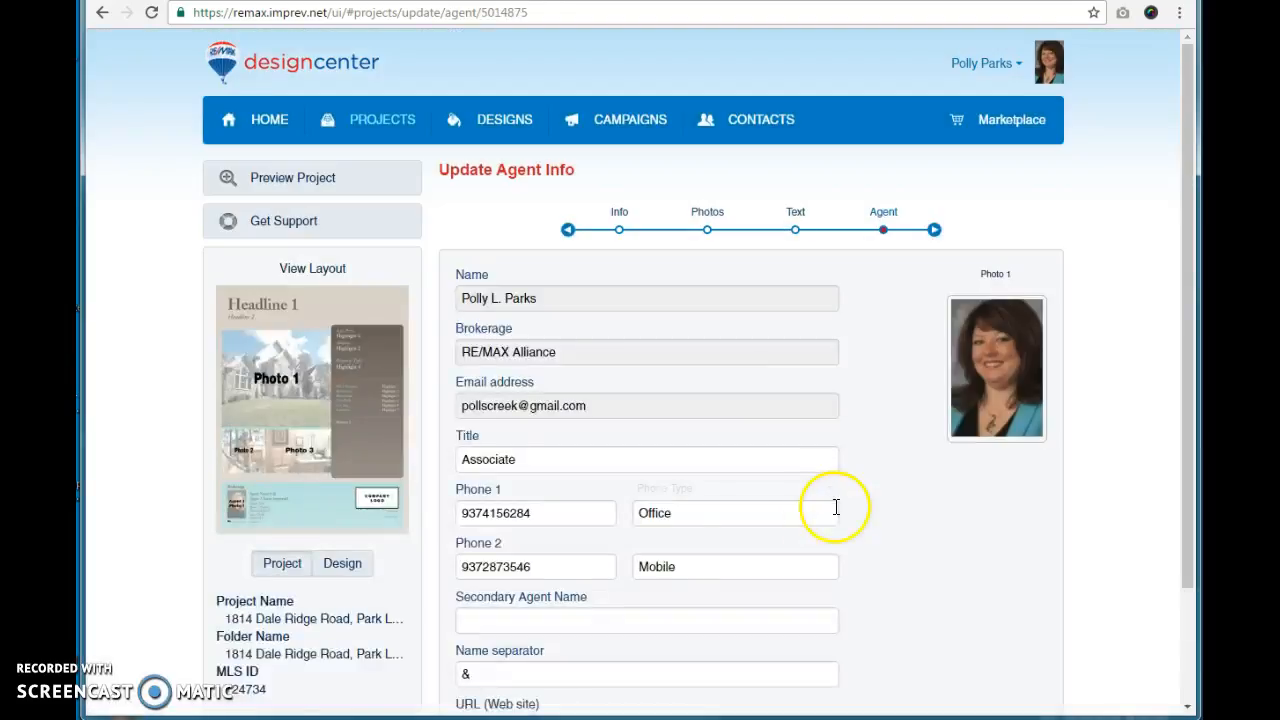
Step: Paste the agent's listing website address into the URL (Web site) field, then save and continue
scroll(895, 505, "down", 3)
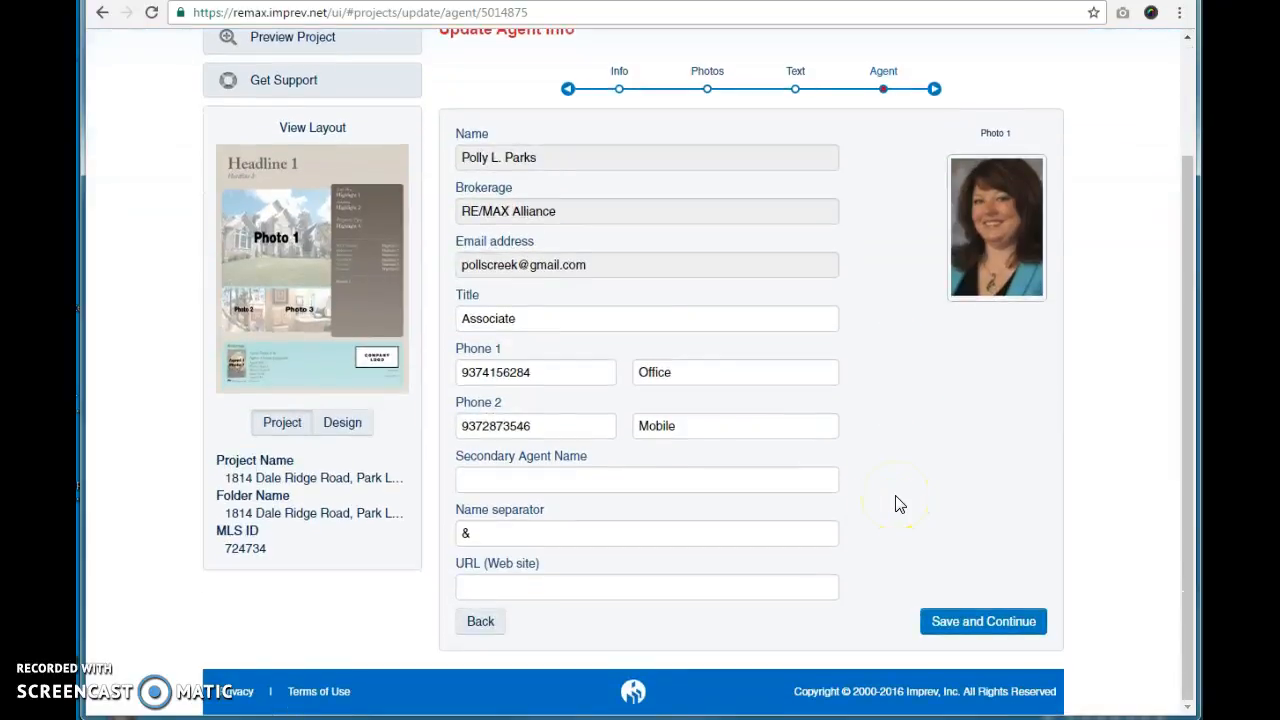
left_click(531, 589)
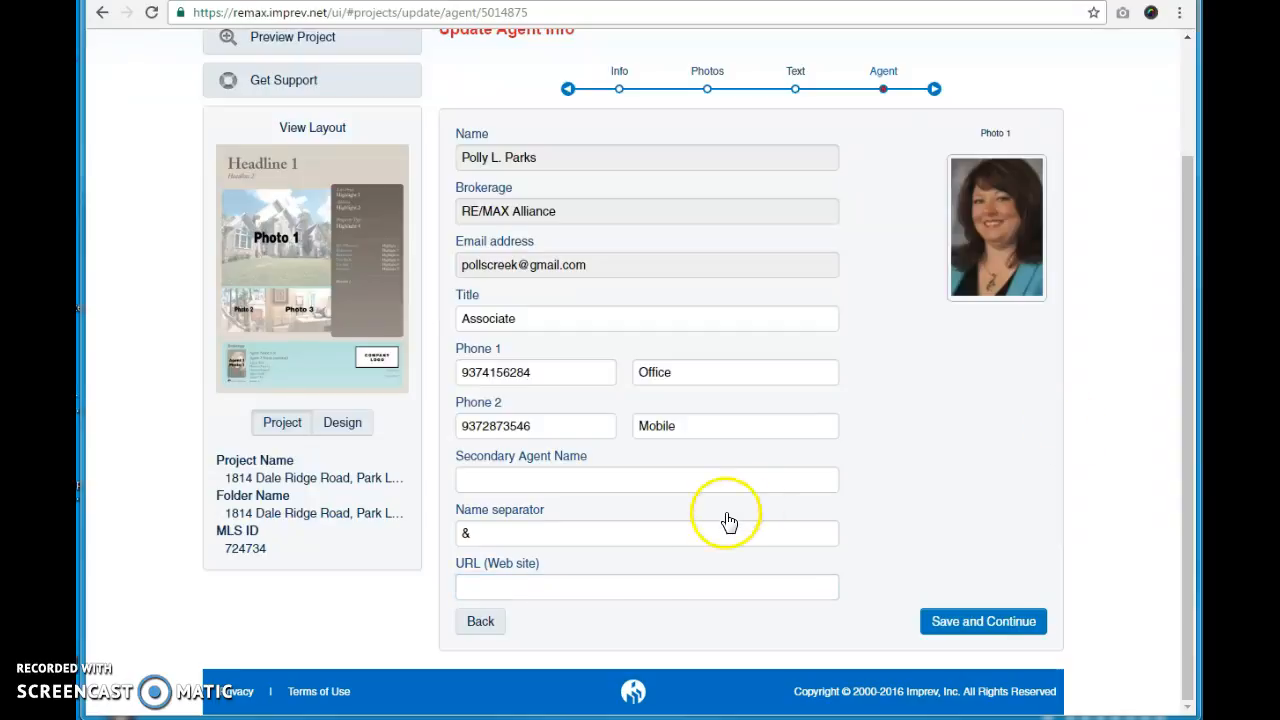
left_click(629, 589)
type("pollyparks.remax-ohio.com/DTN724734")
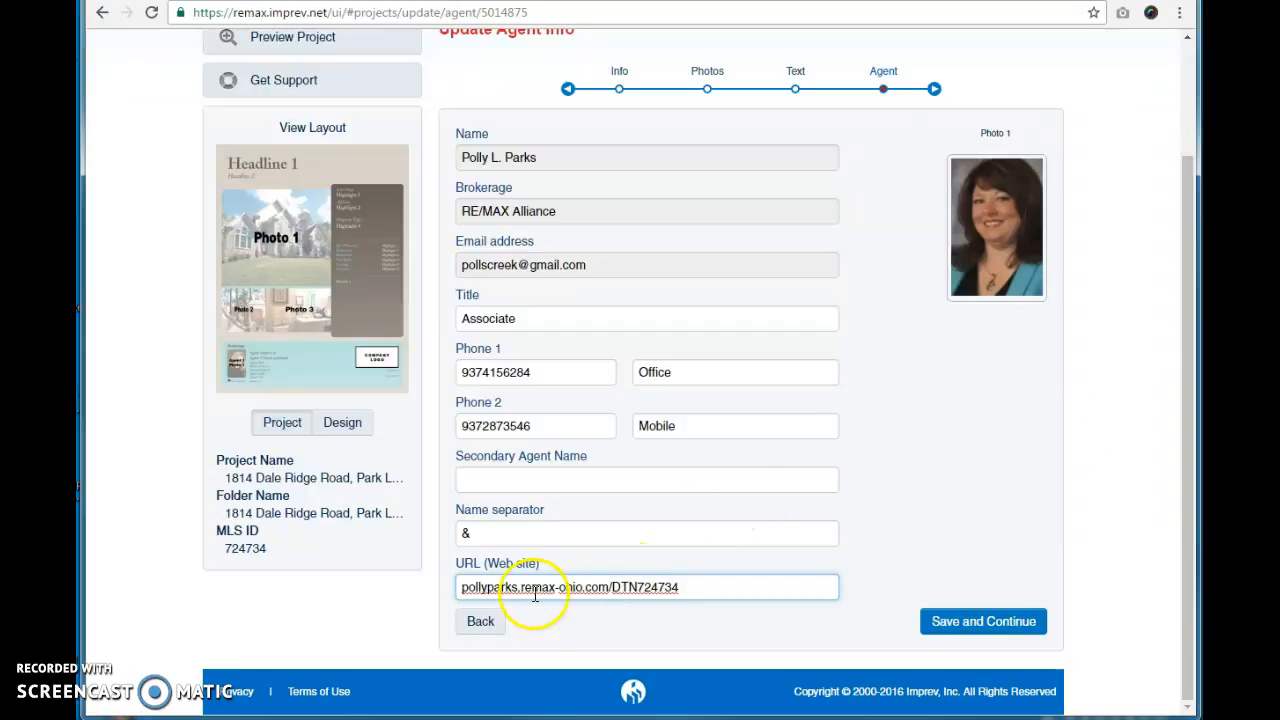
left_click(962, 625)
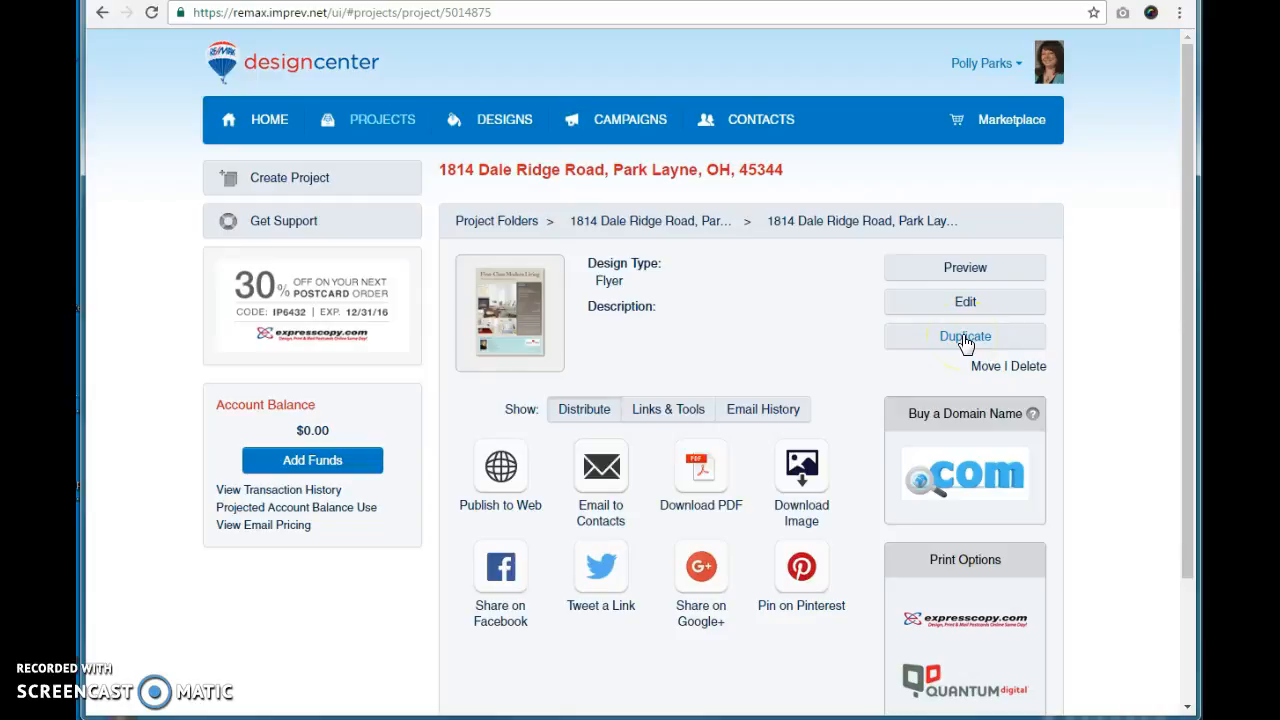
Step: Download the flyer as an image and open it with Microsoft Office 2010
left_click(805, 468)
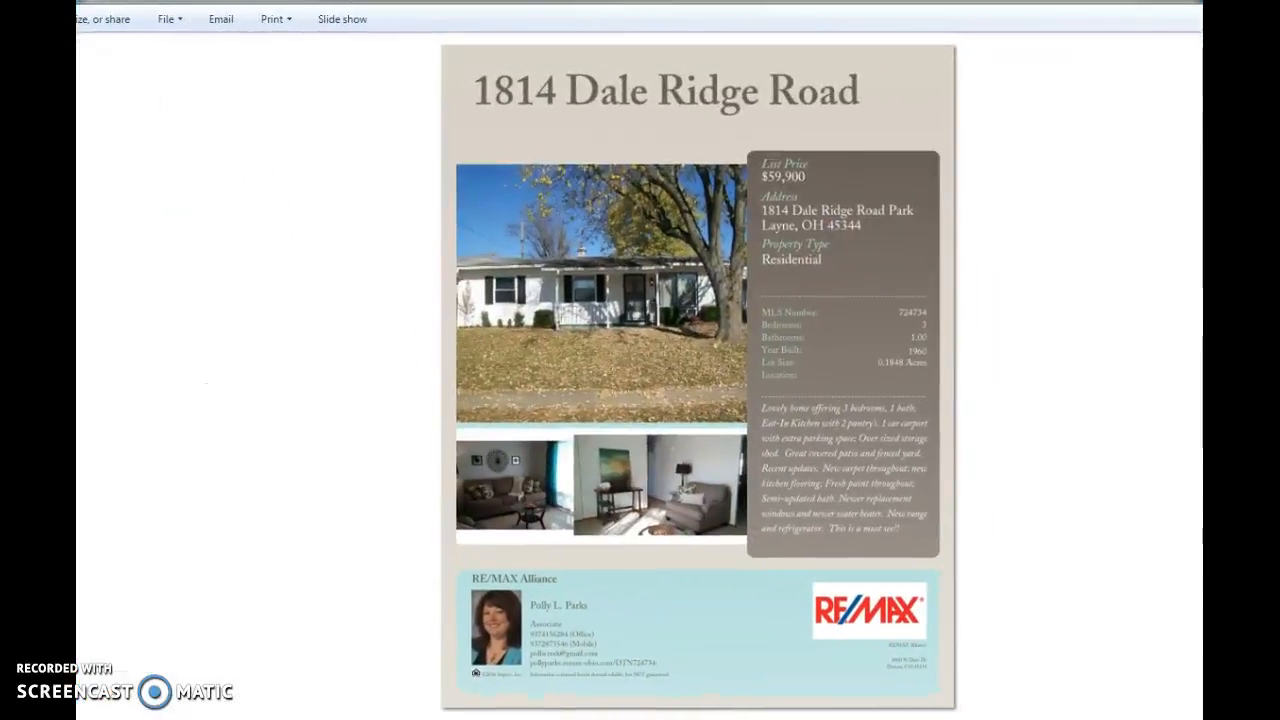
left_click(166, 22)
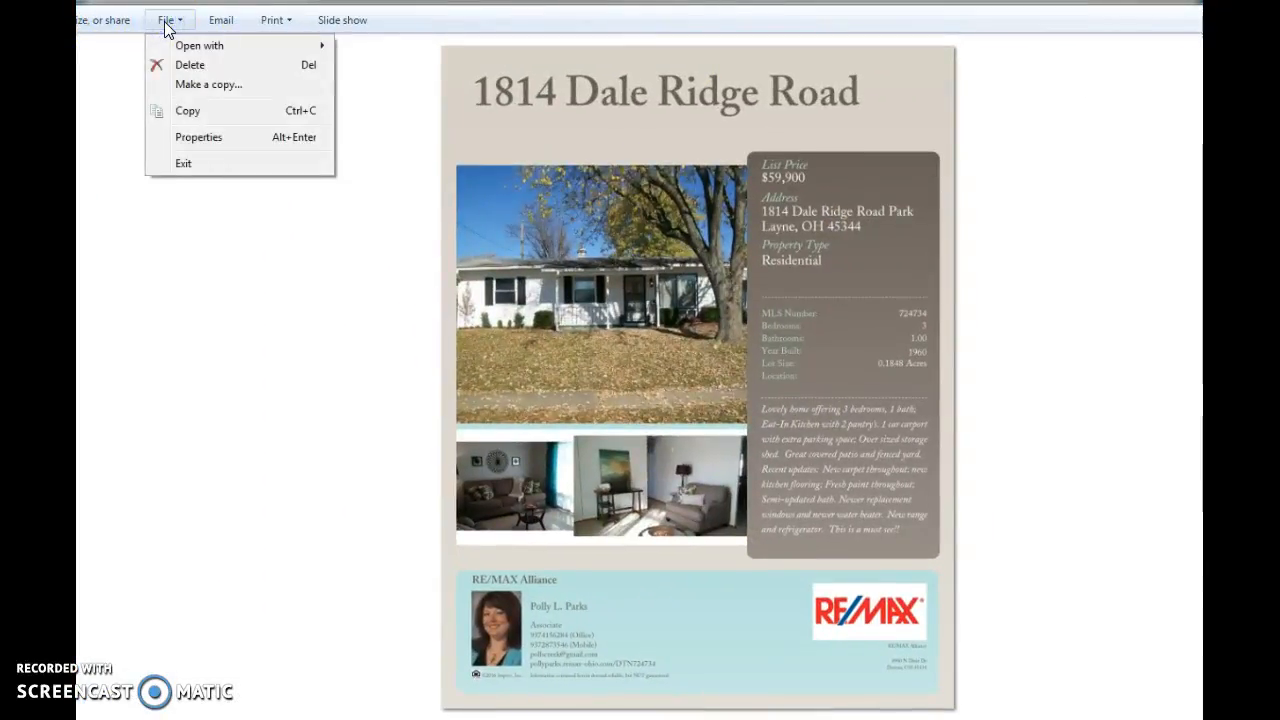
left_click(172, 44)
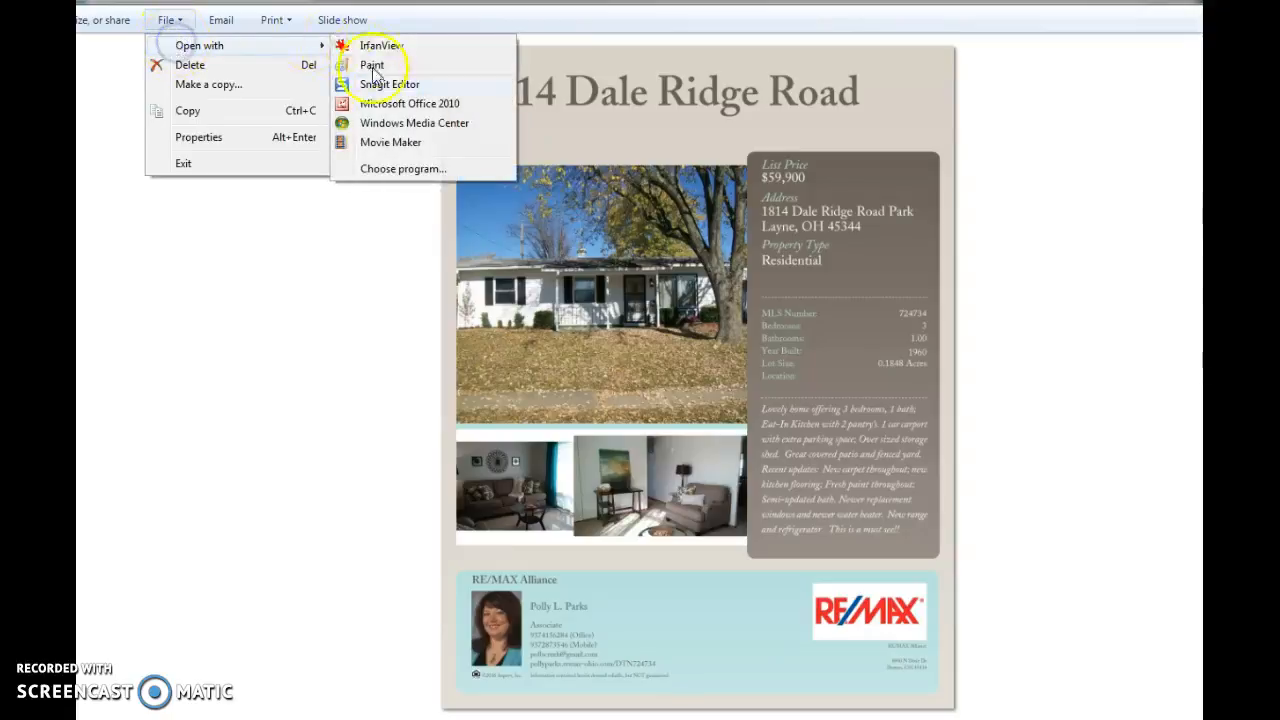
left_click(392, 106)
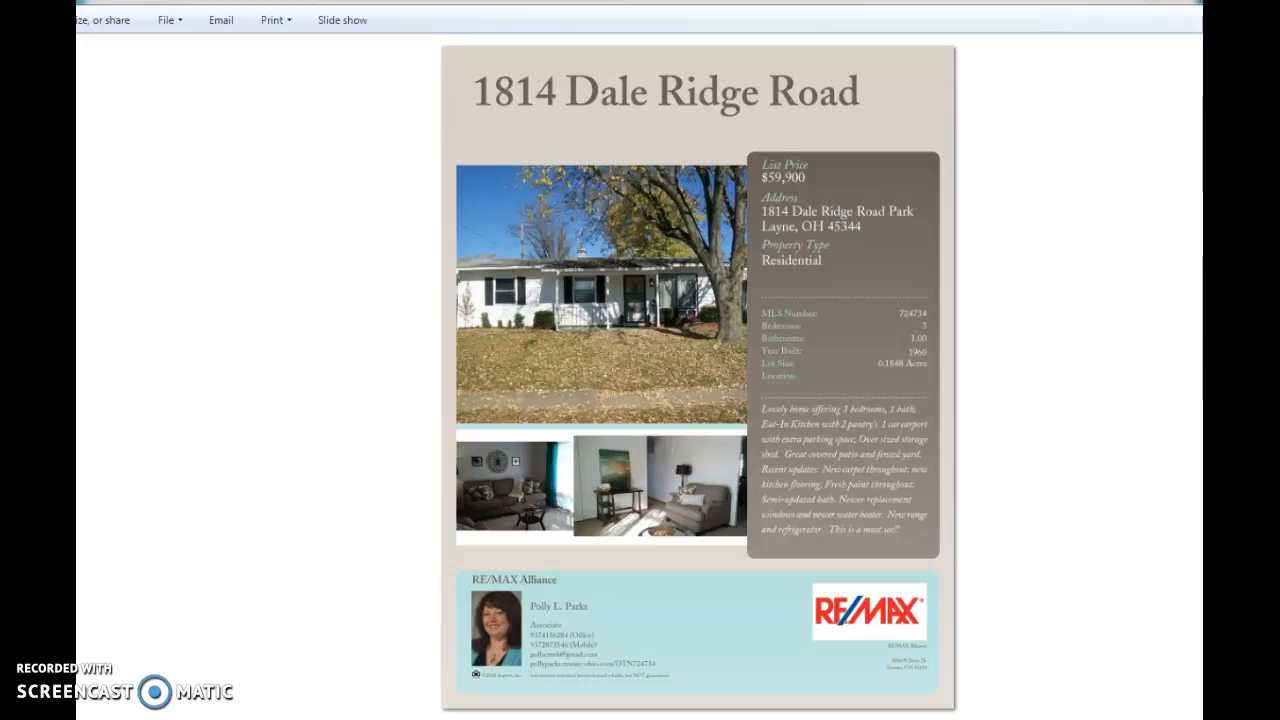
Step: Switch back to the LeadStreet tab and open the Site Builder Content Graphics image library
key("alt+Tab")
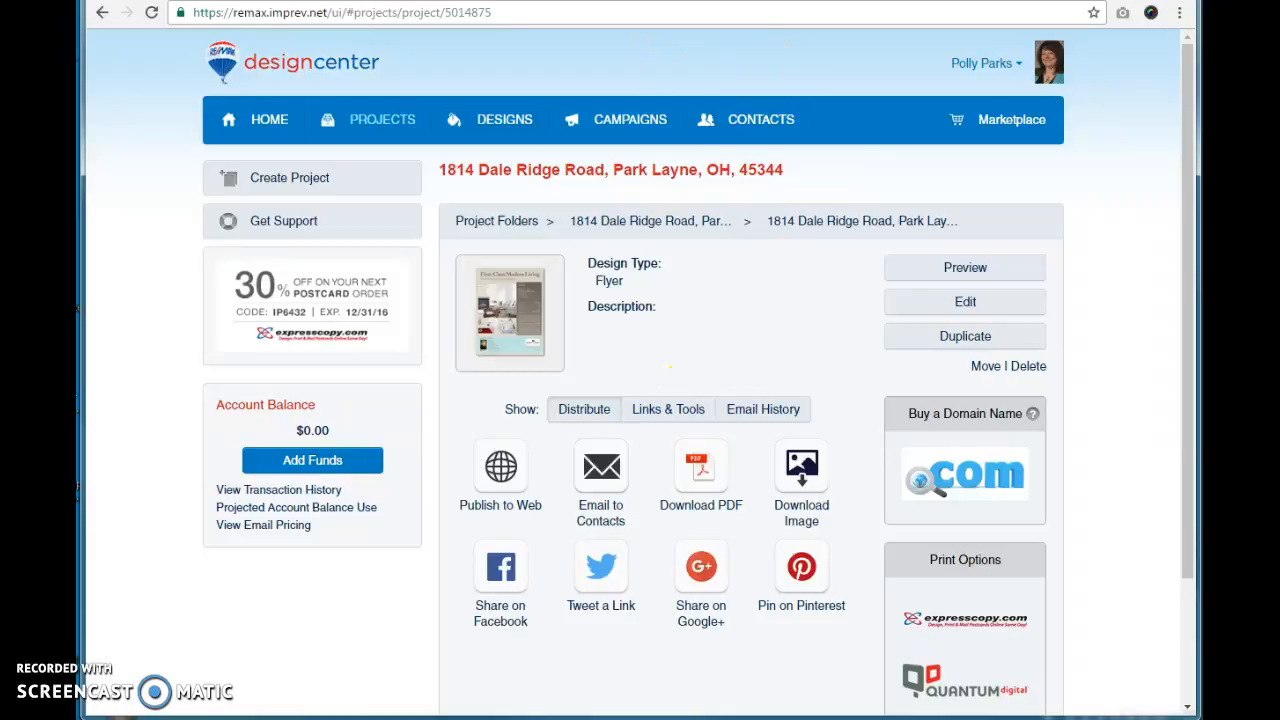
key("ctrl+shift+Tab")
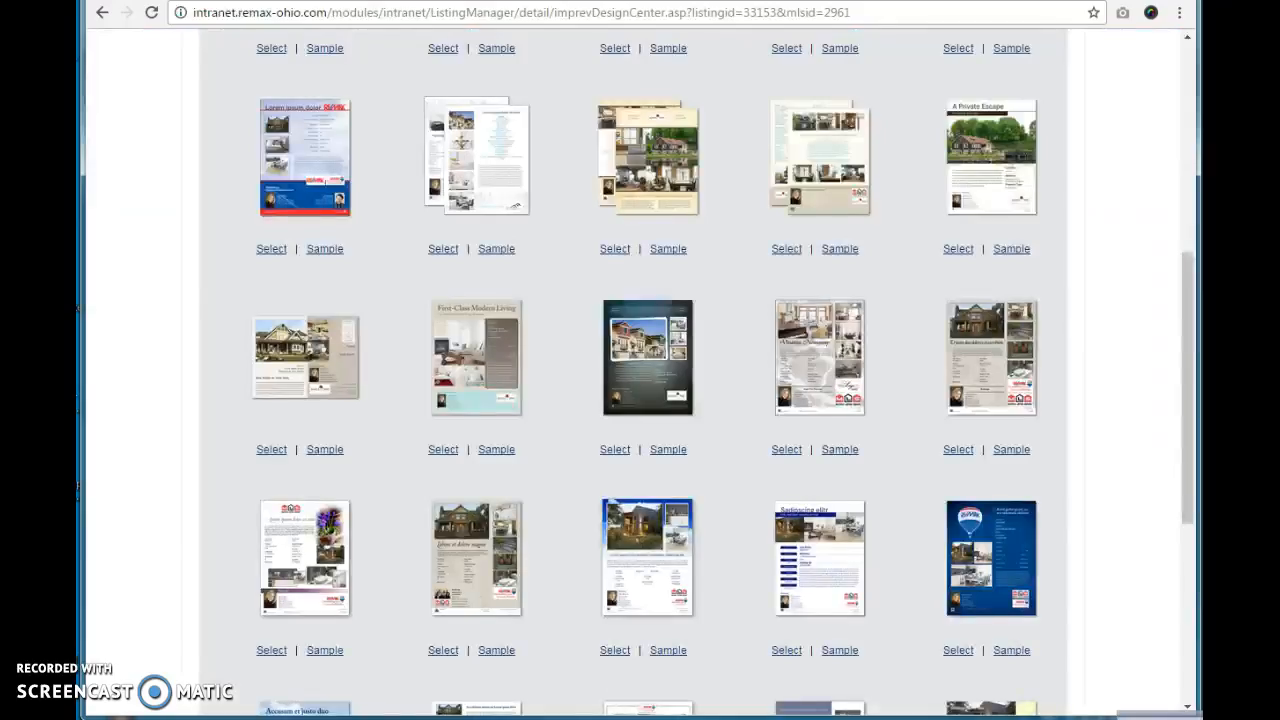
scroll(1106, 334, "up", 5)
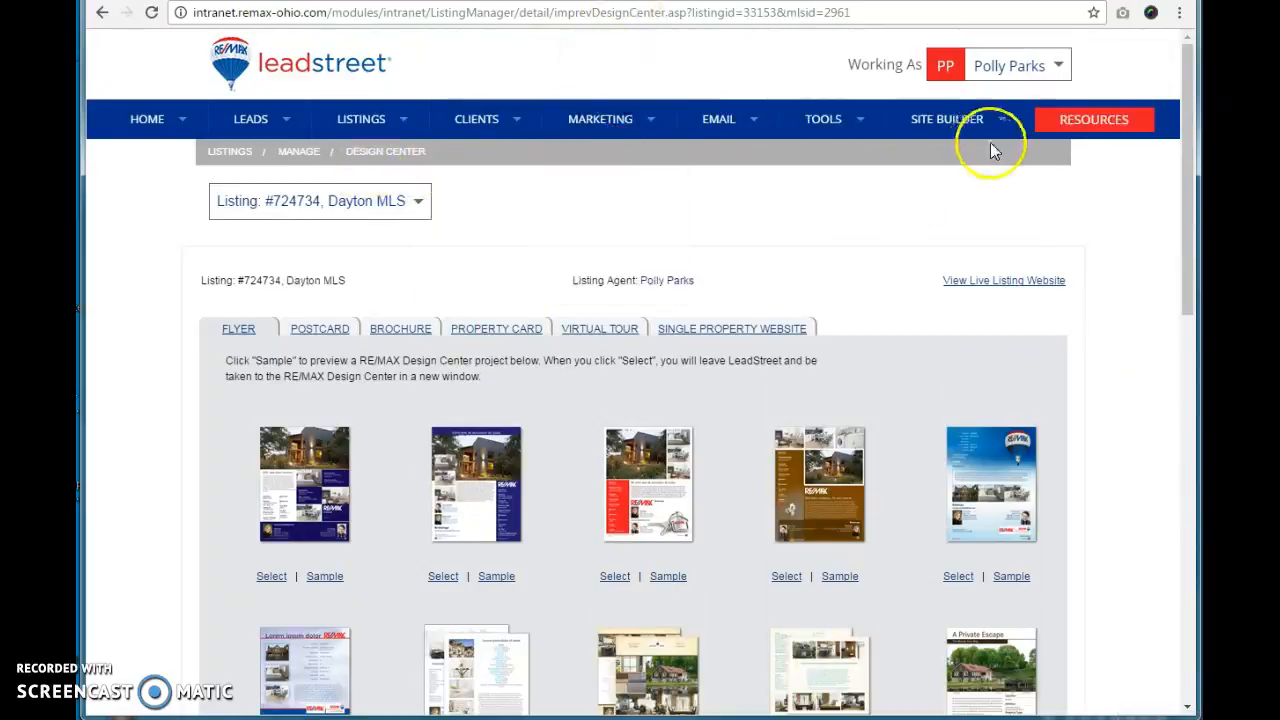
mouse_move(957, 133)
mouse_move(948, 166)
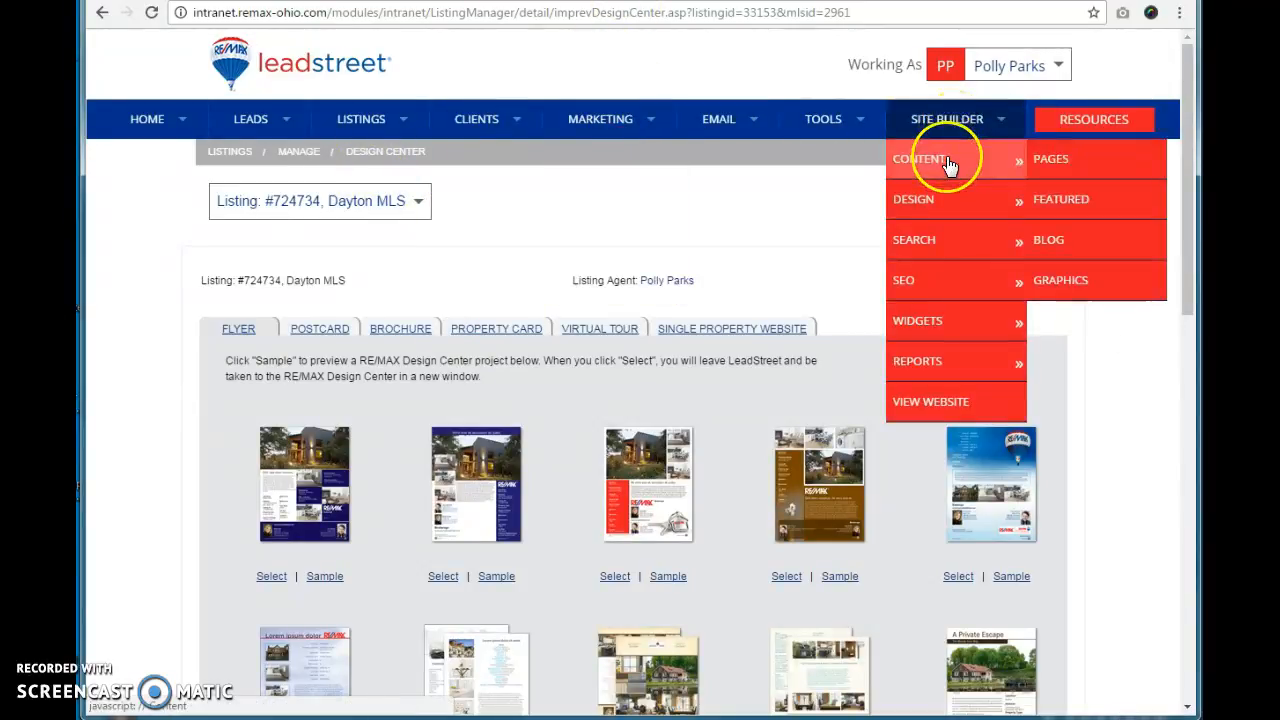
left_click(1063, 290)
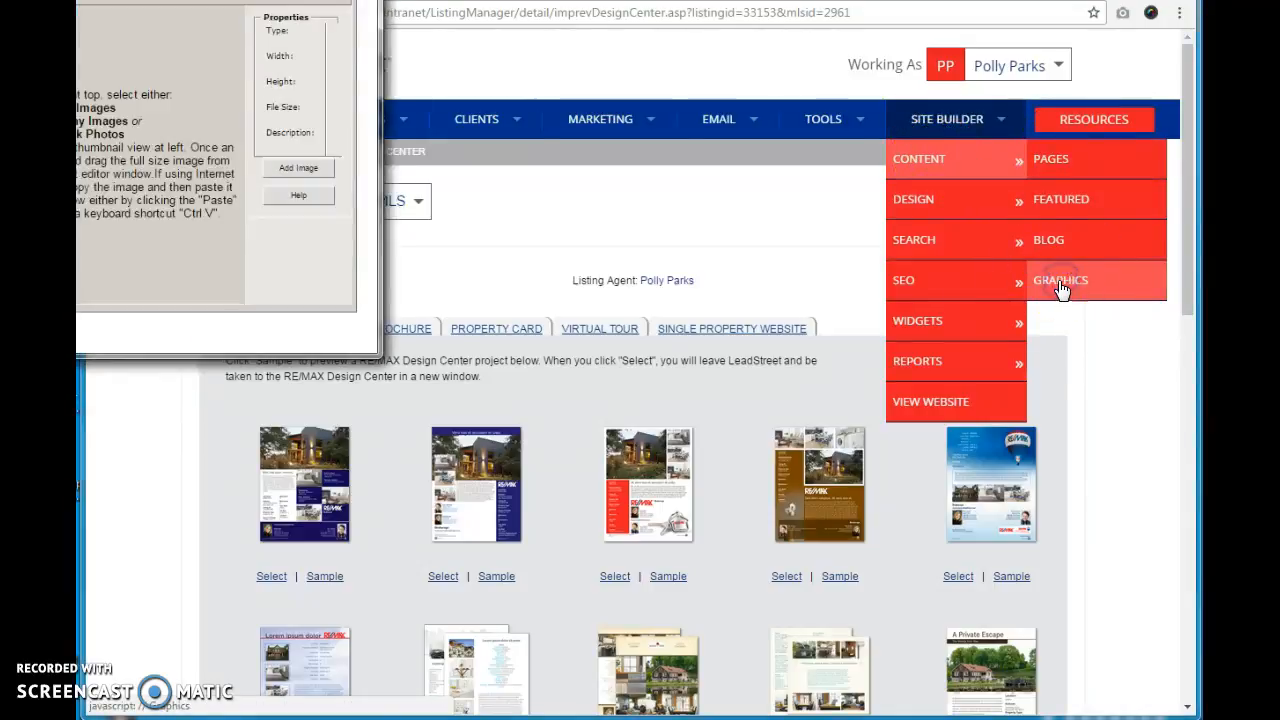
left_click_drag(68, 0, 614, 66)
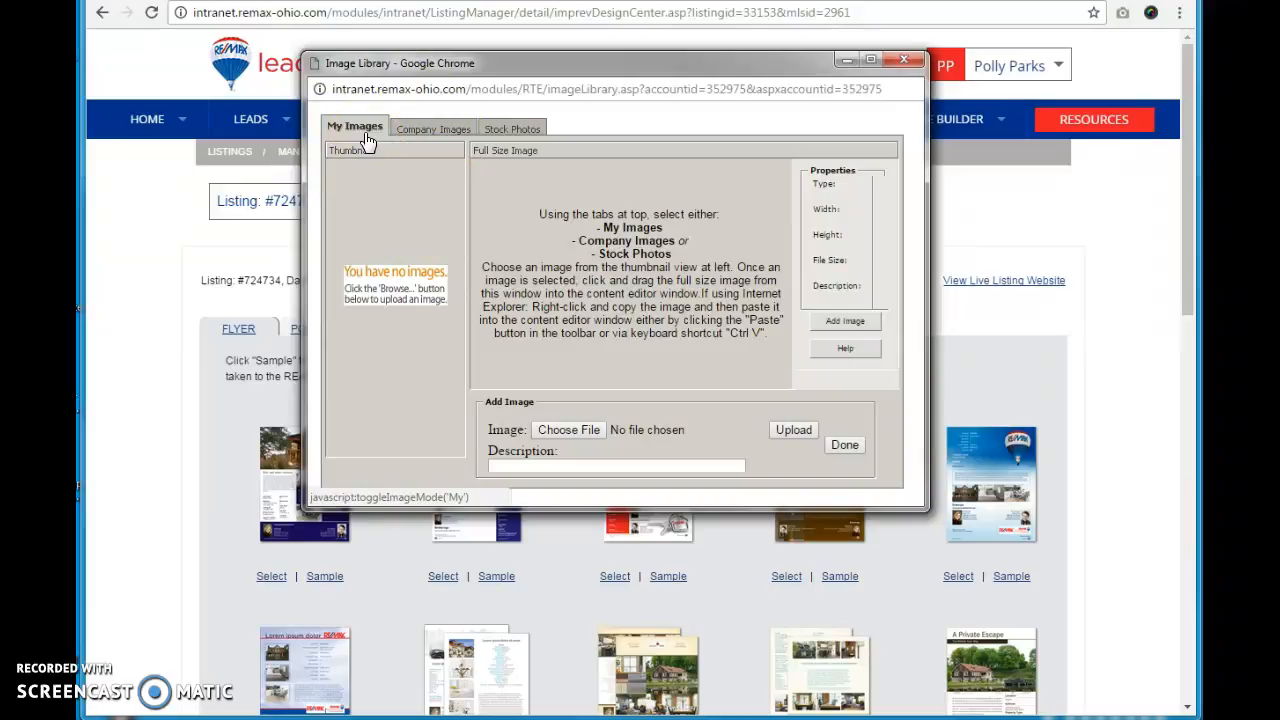
left_click(542, 438)
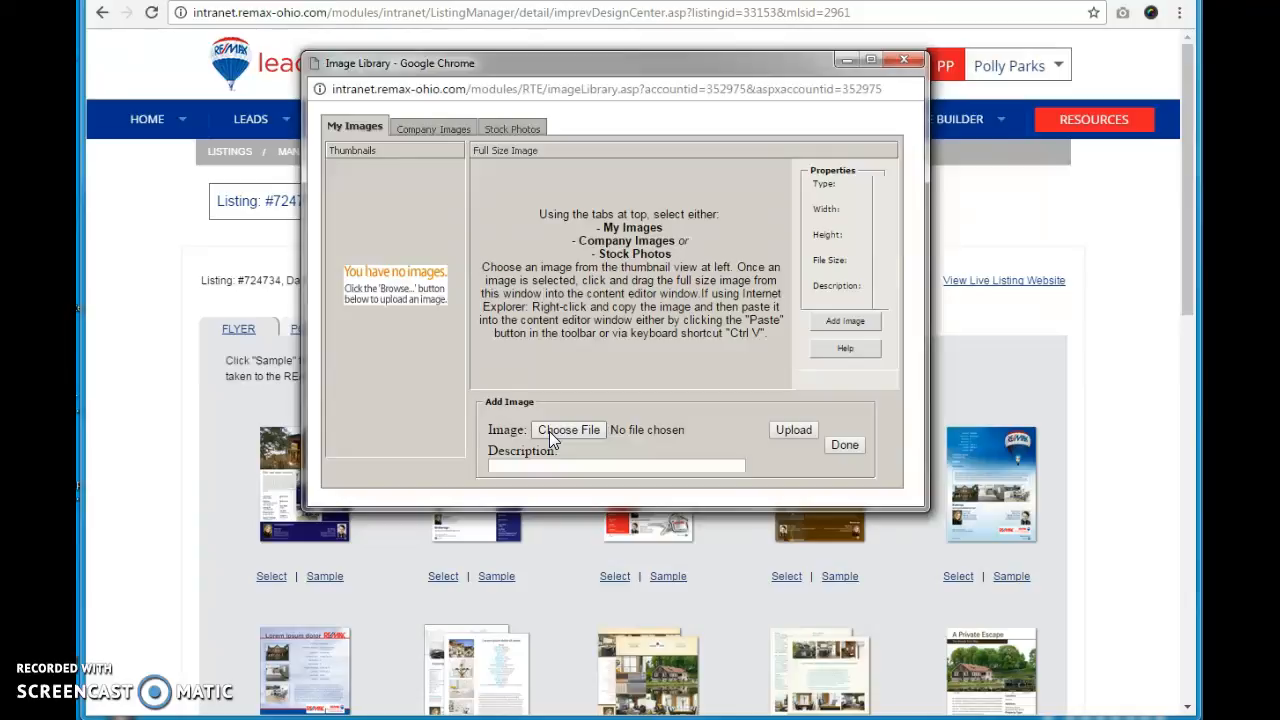
left_click(549, 431)
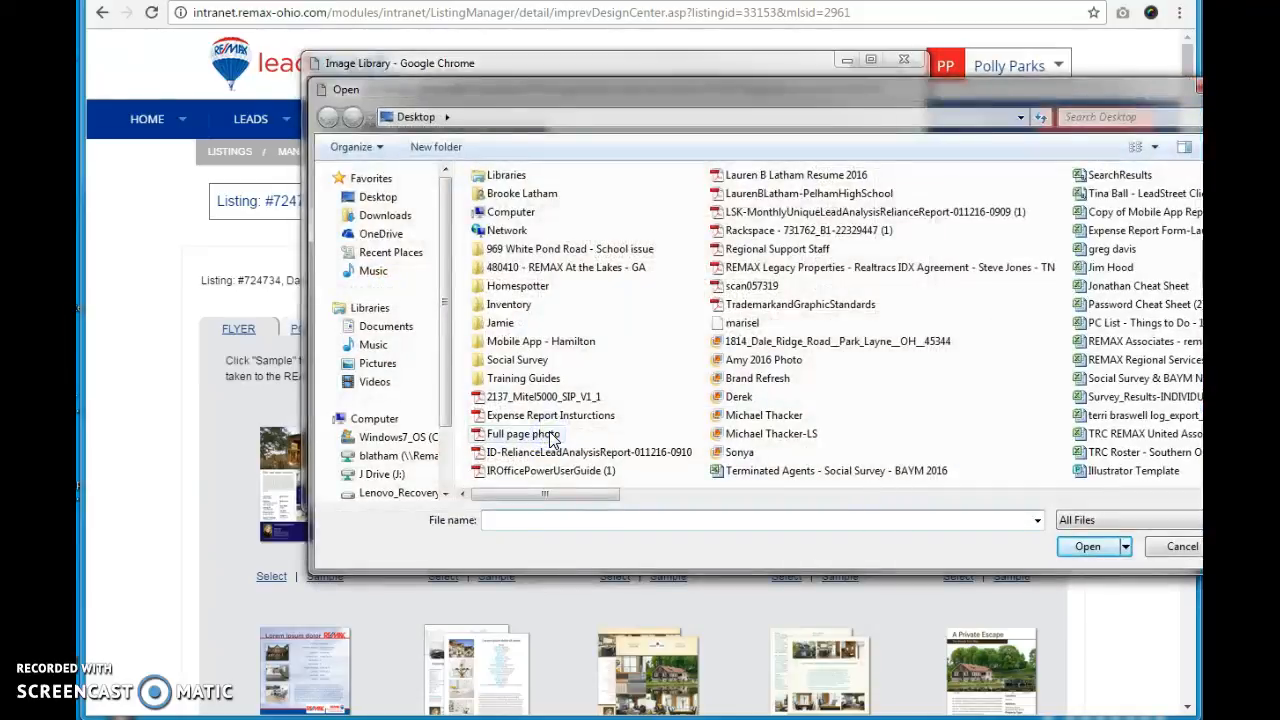
left_click(793, 345)
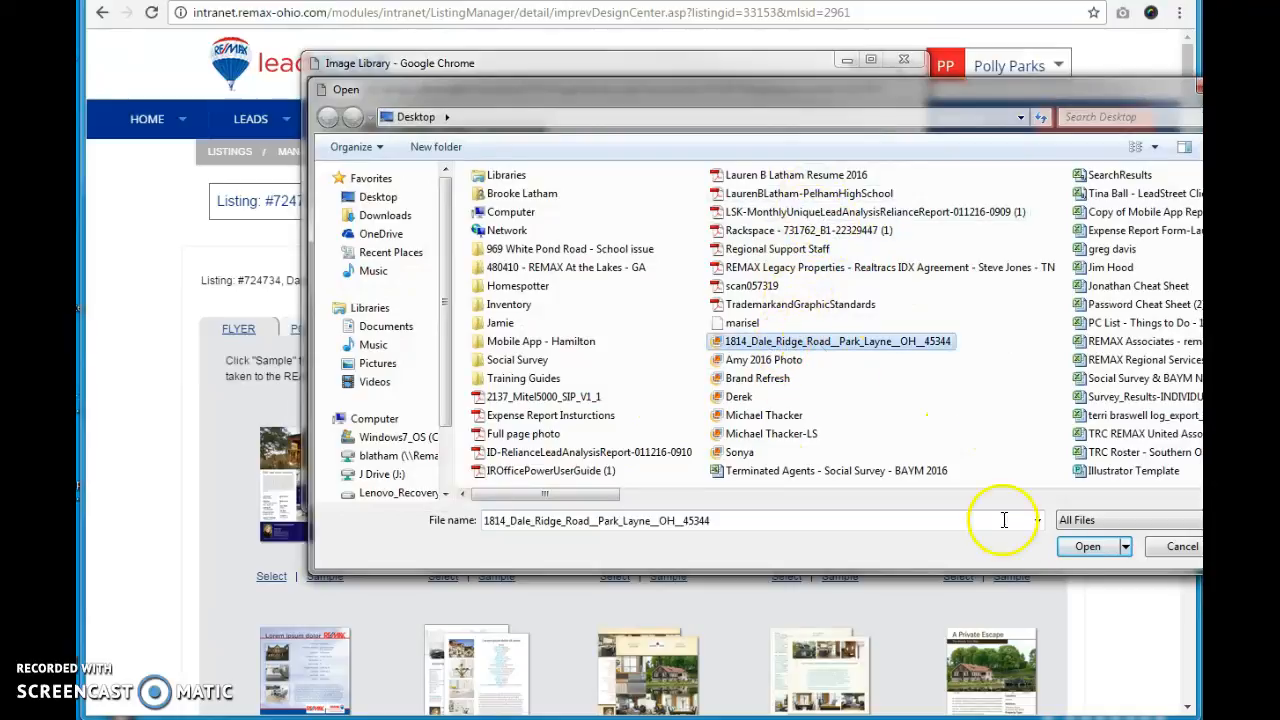
left_click(1087, 547)
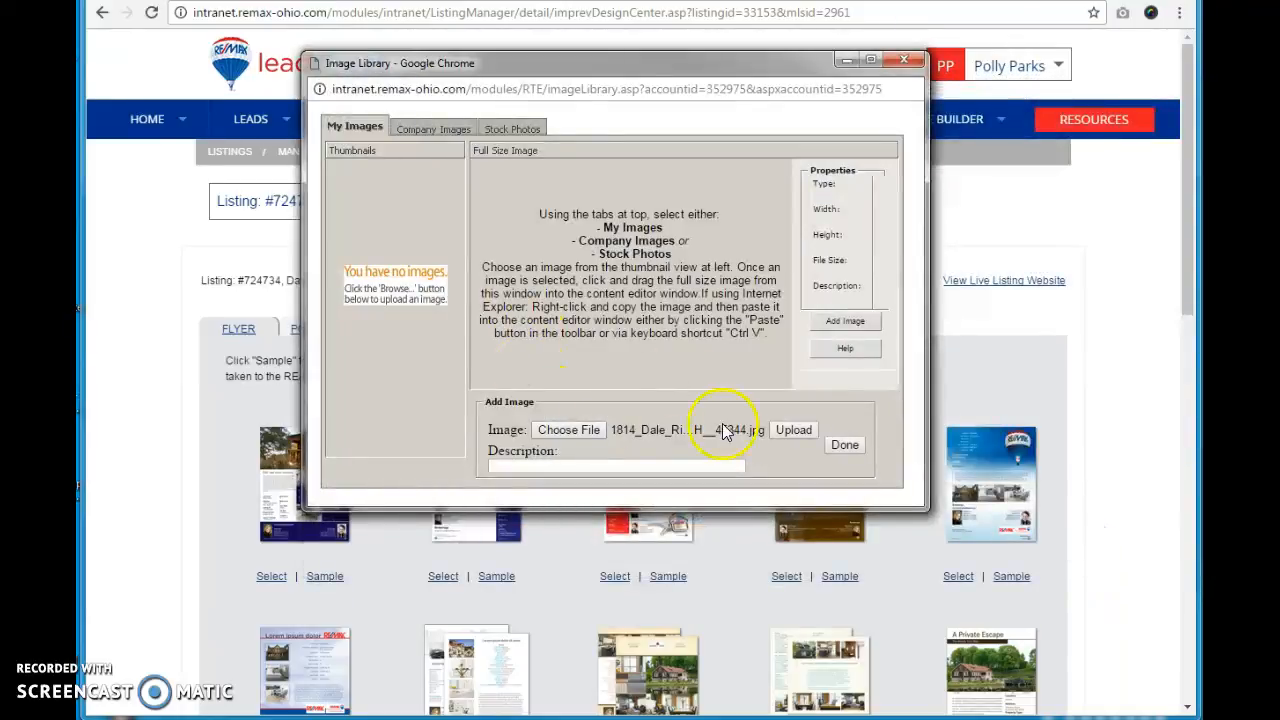
left_click(795, 432)
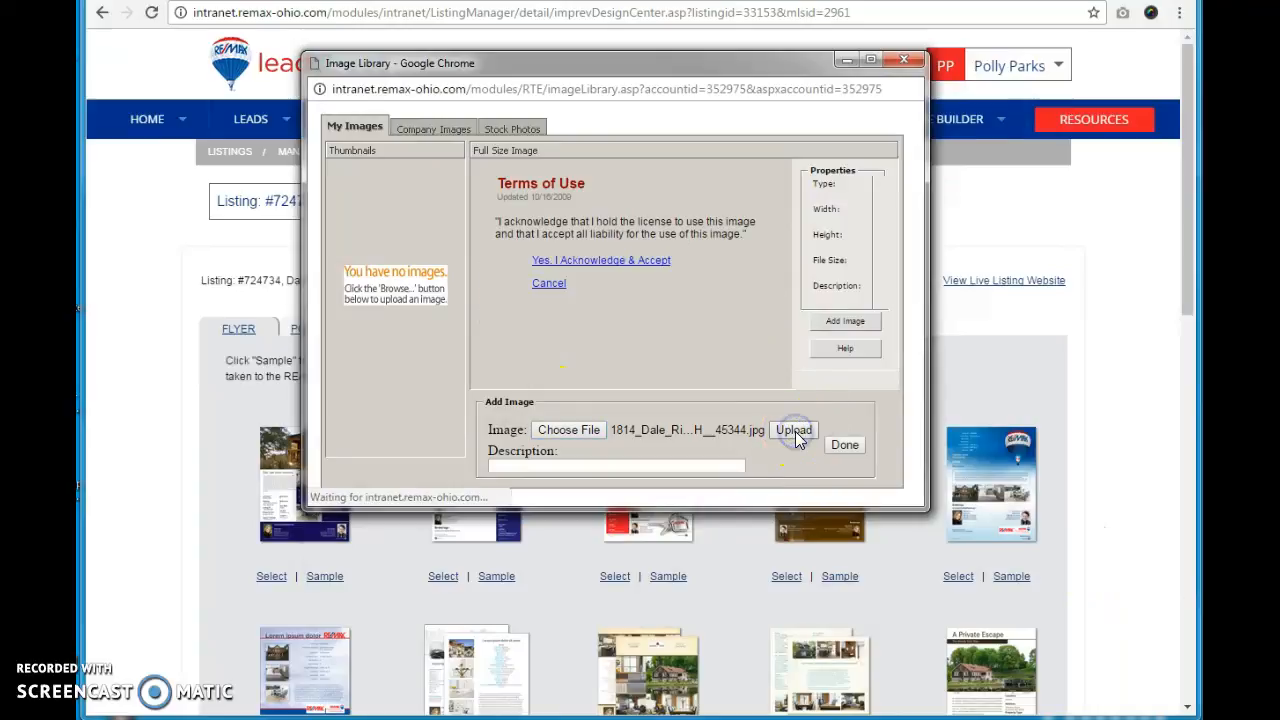
left_click(613, 268)
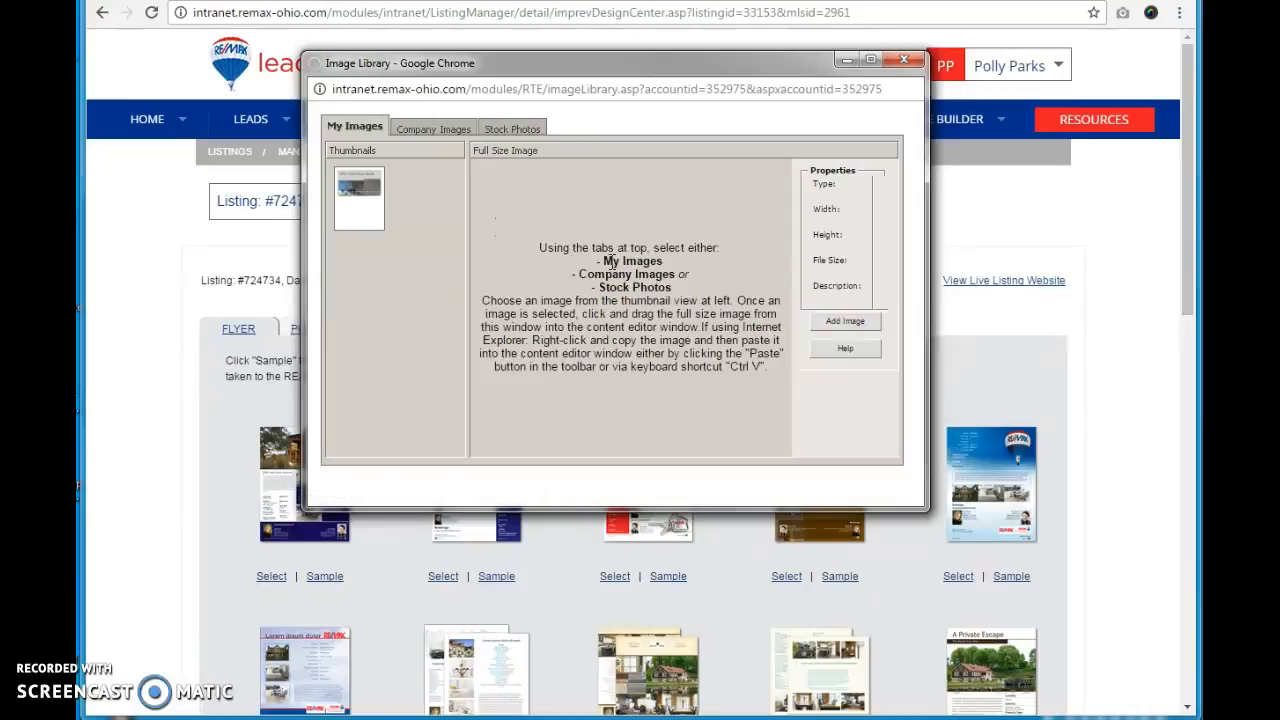
Step: Preview the uploaded flyer image in My Images, then close the image library window
left_click(376, 230)
scroll(757, 325, "down", 3)
scroll(744, 327, "down", 5)
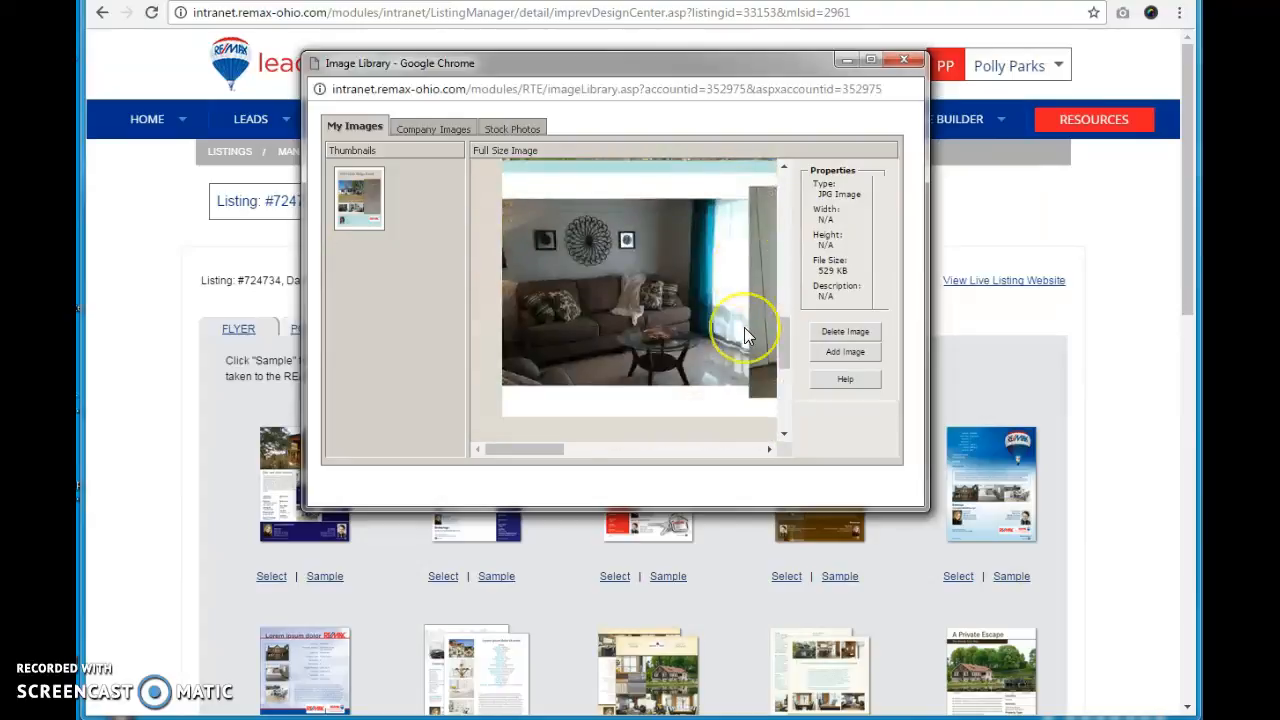
scroll(744, 327, "up", 8)
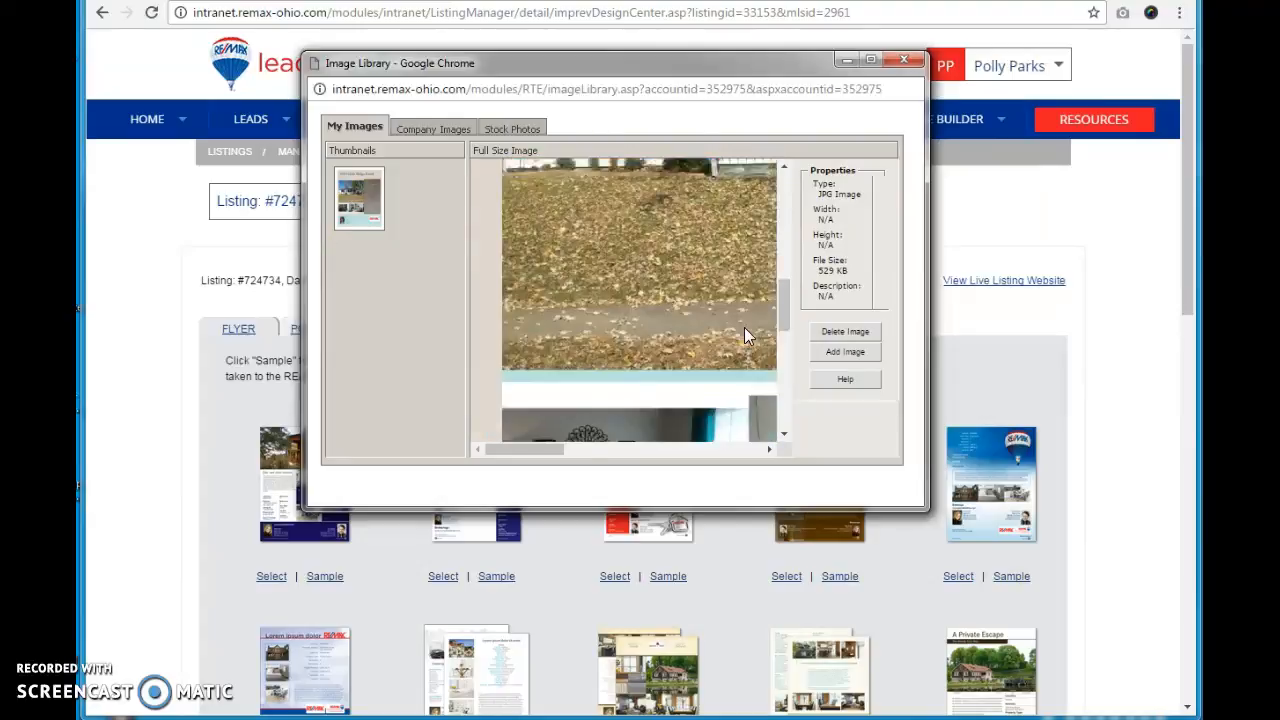
left_click(903, 60)
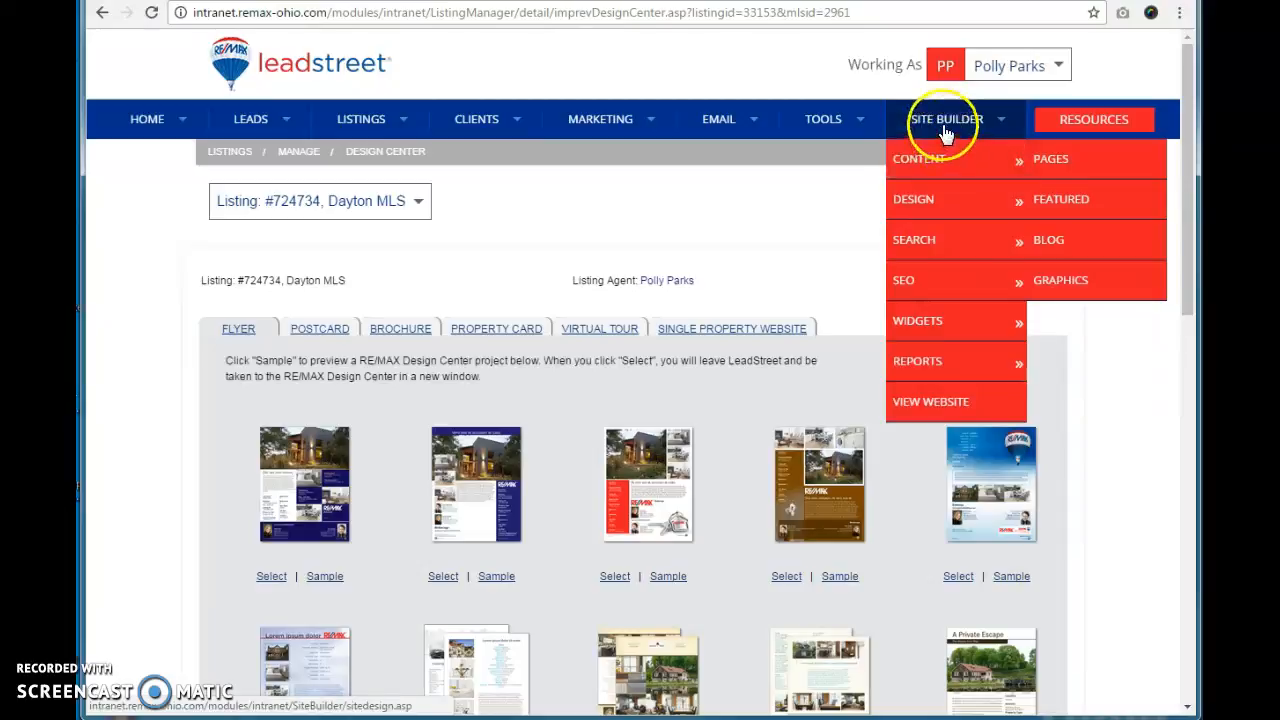
Step: Open the Site Builder content pages and browse the navigation button sections
left_click(1056, 162)
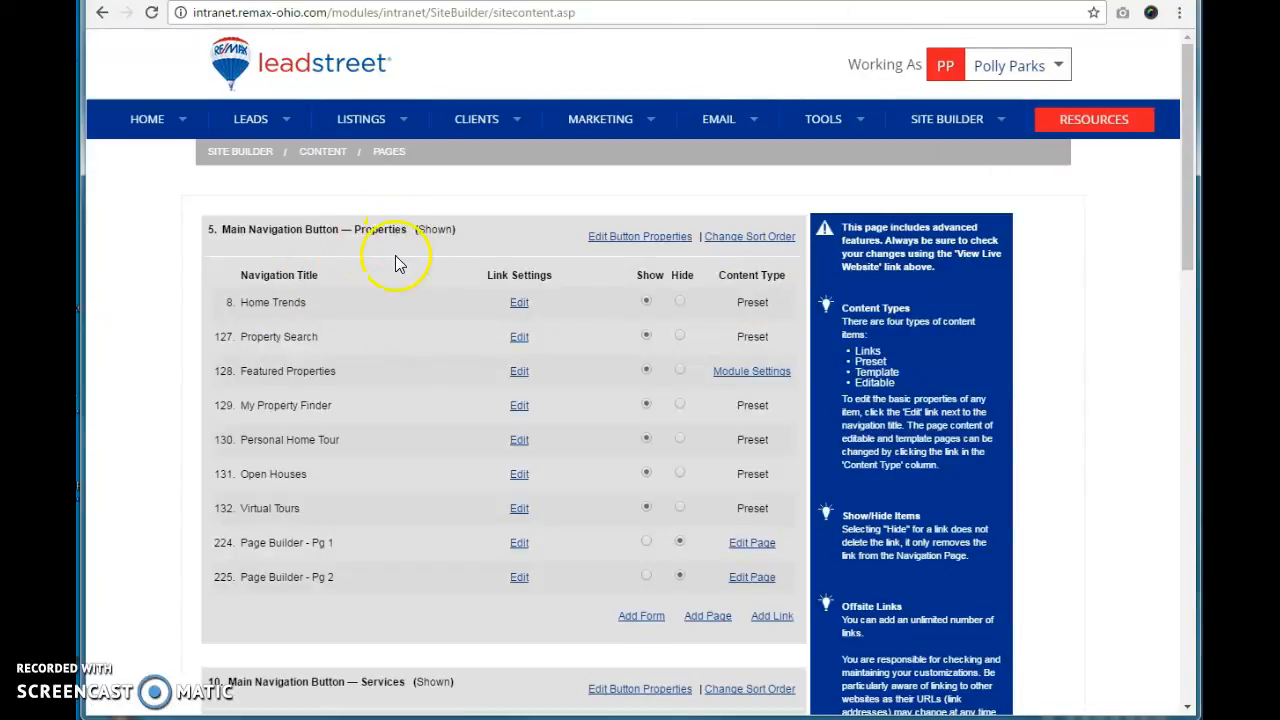
scroll(397, 262, "down", 3)
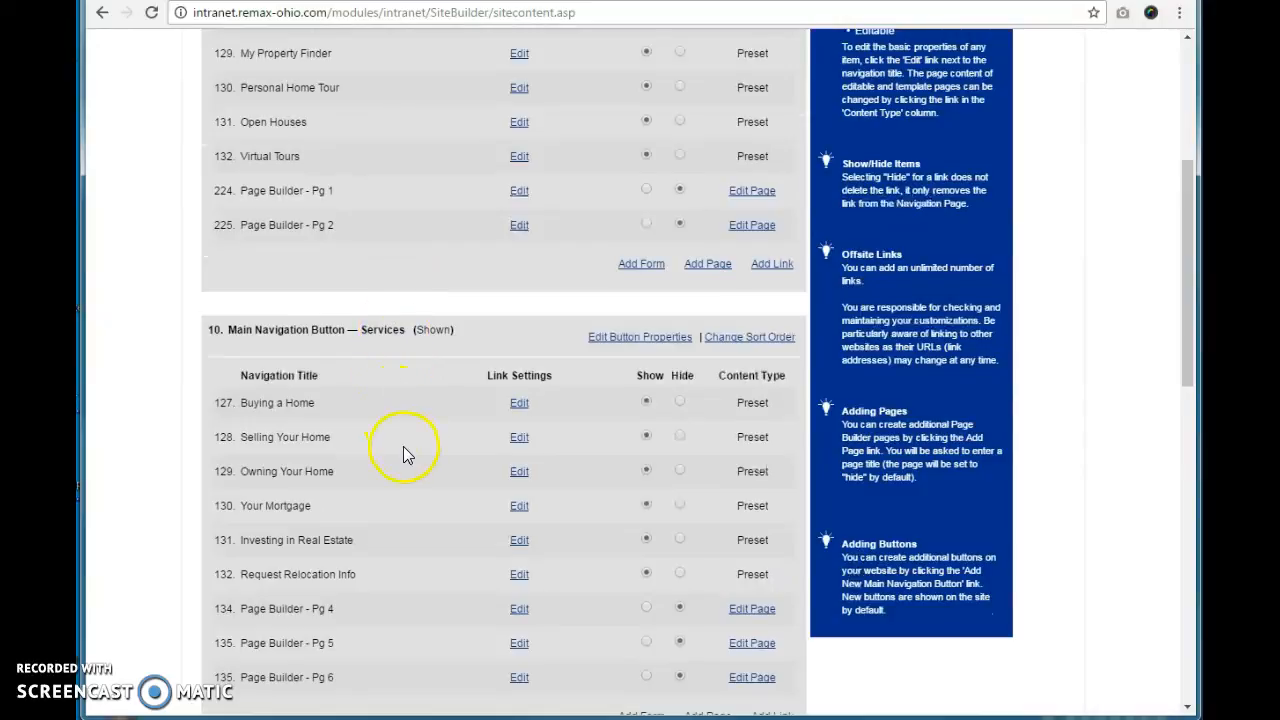
scroll(403, 455, "down", 3)
scroll(404, 435, "down", 4)
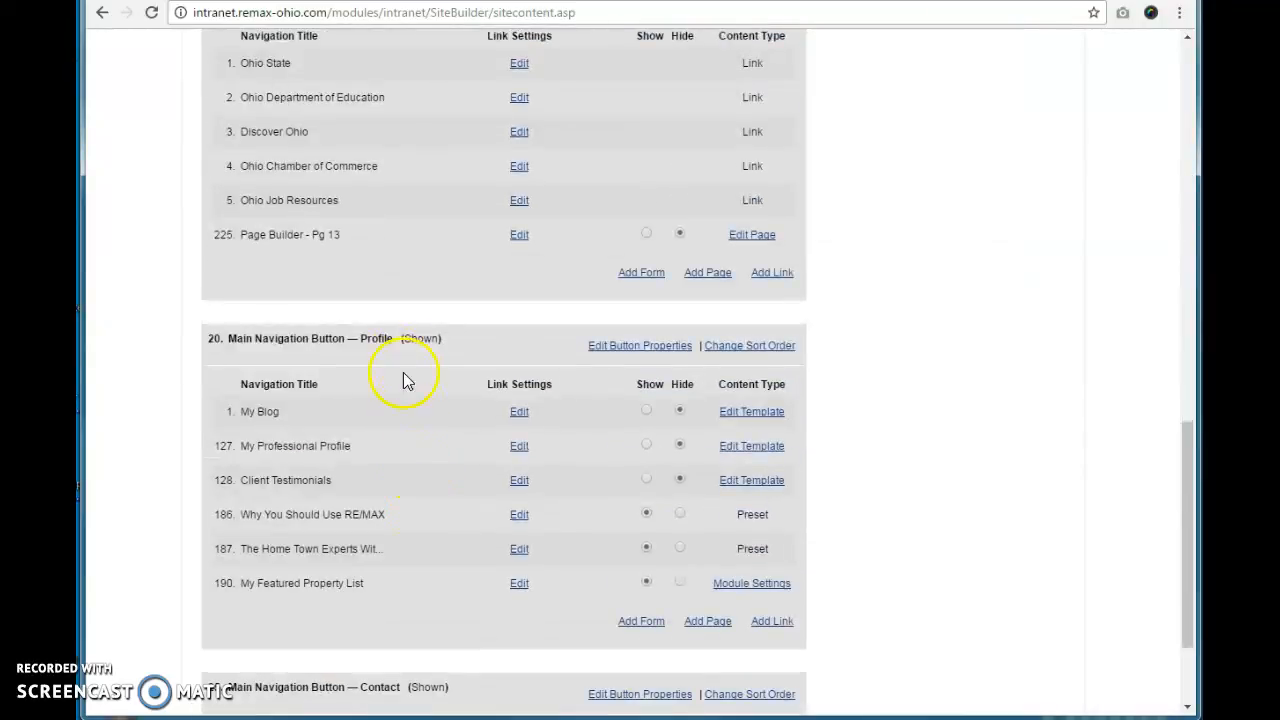
scroll(414, 476, "down", 2)
scroll(408, 544, "up", 15)
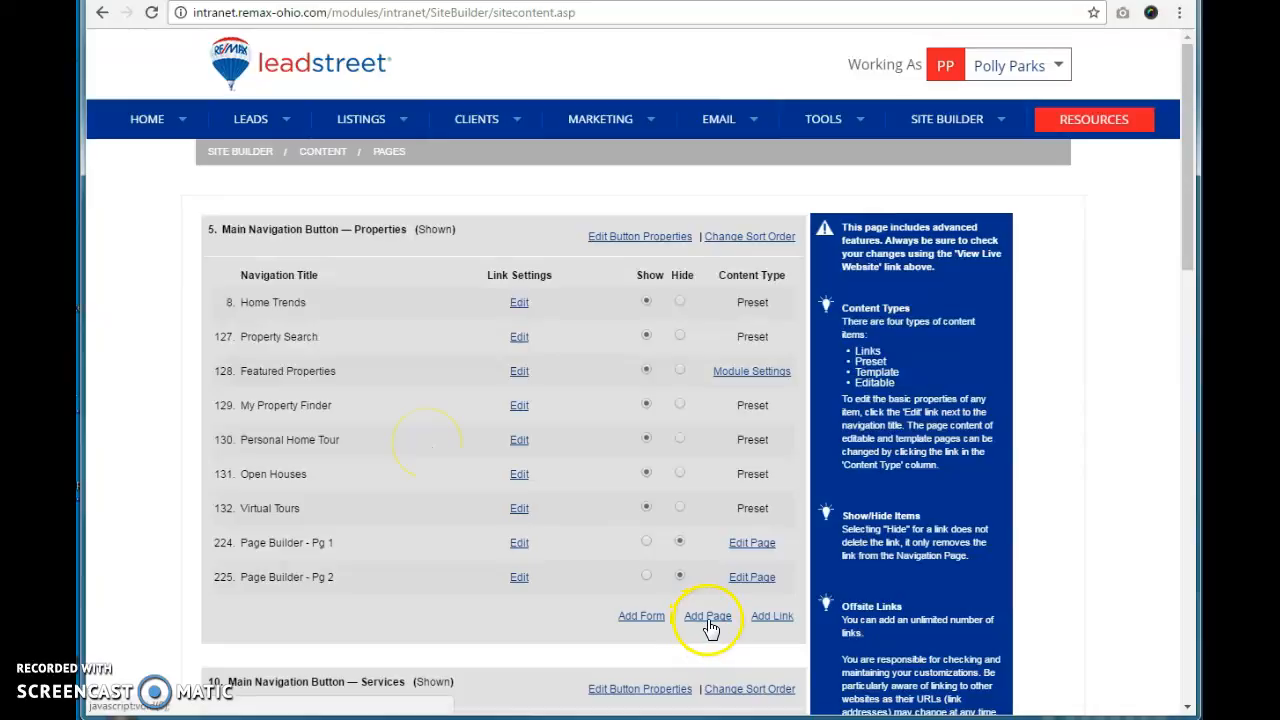
scroll(709, 624, "down", 3)
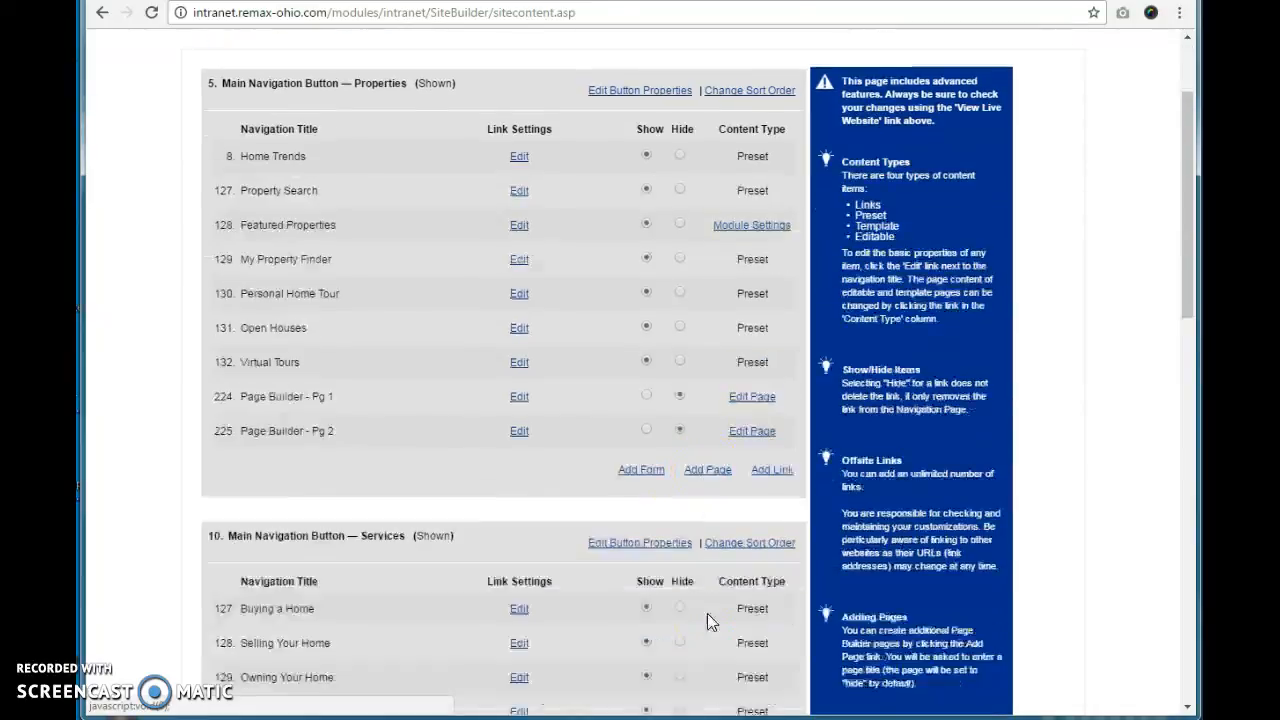
left_click(699, 362)
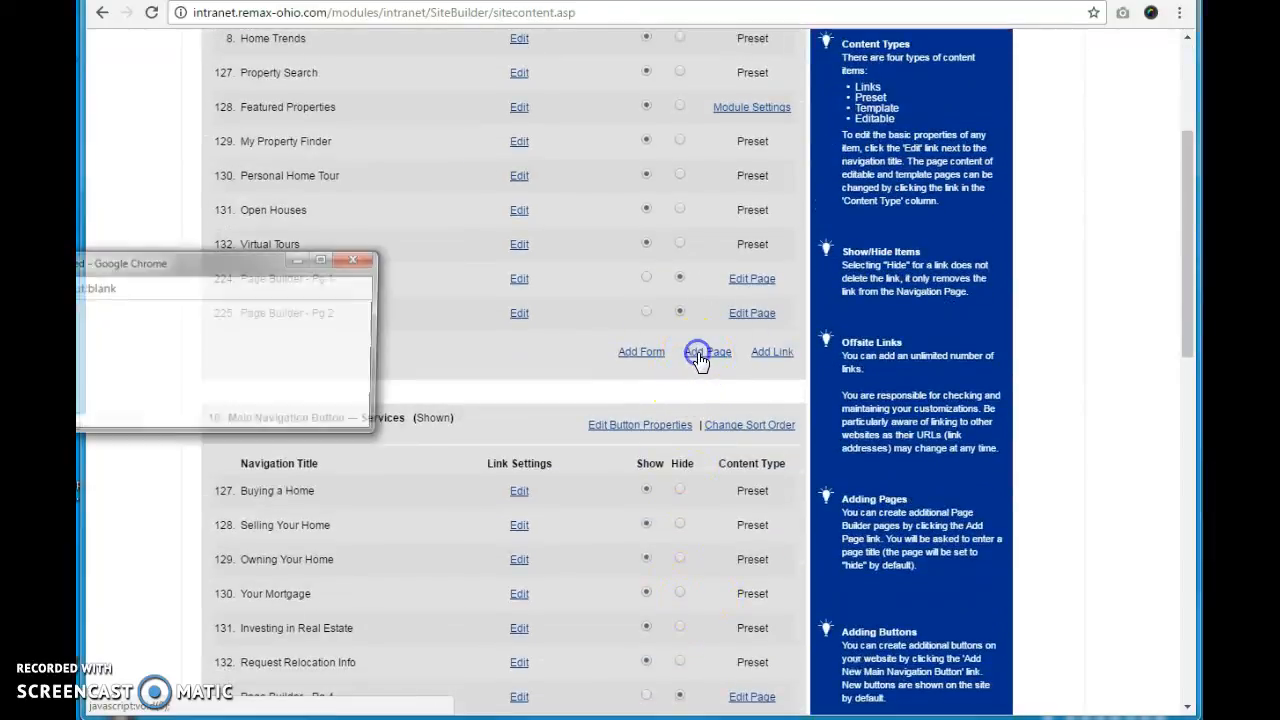
left_click_drag(163, 257, 504, 269)
left_click(514, 383)
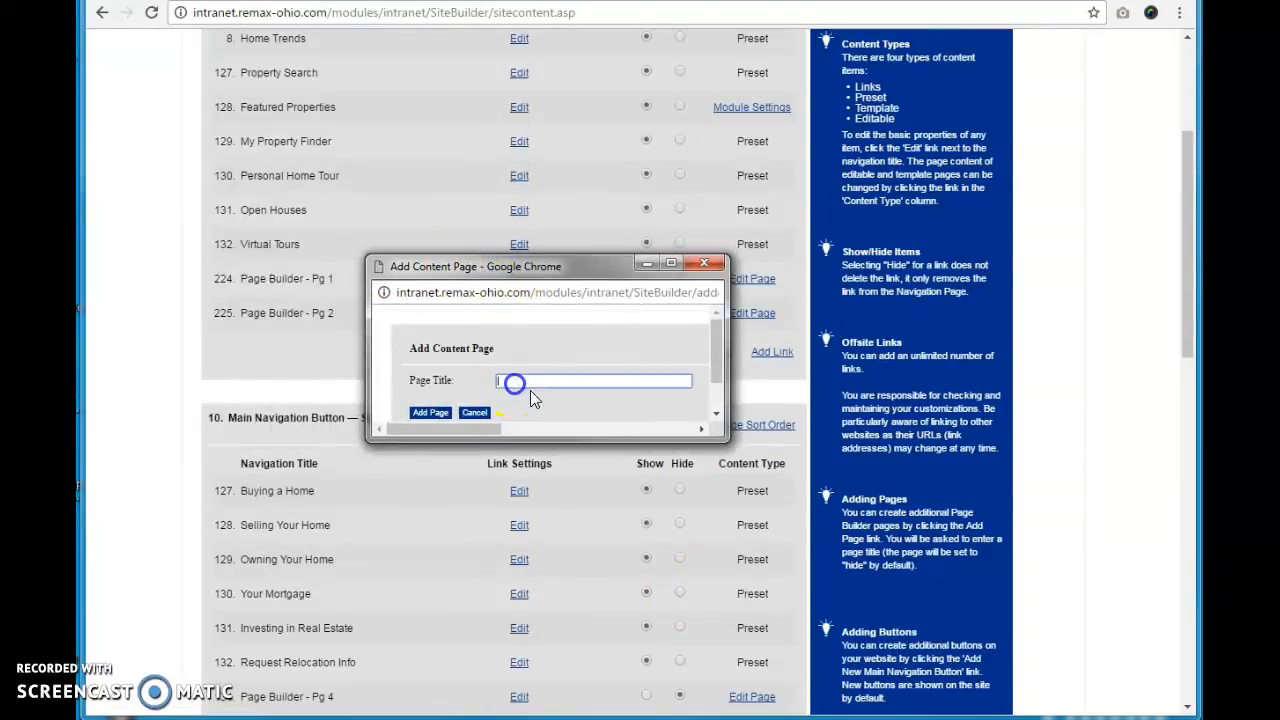
left_click(648, 383)
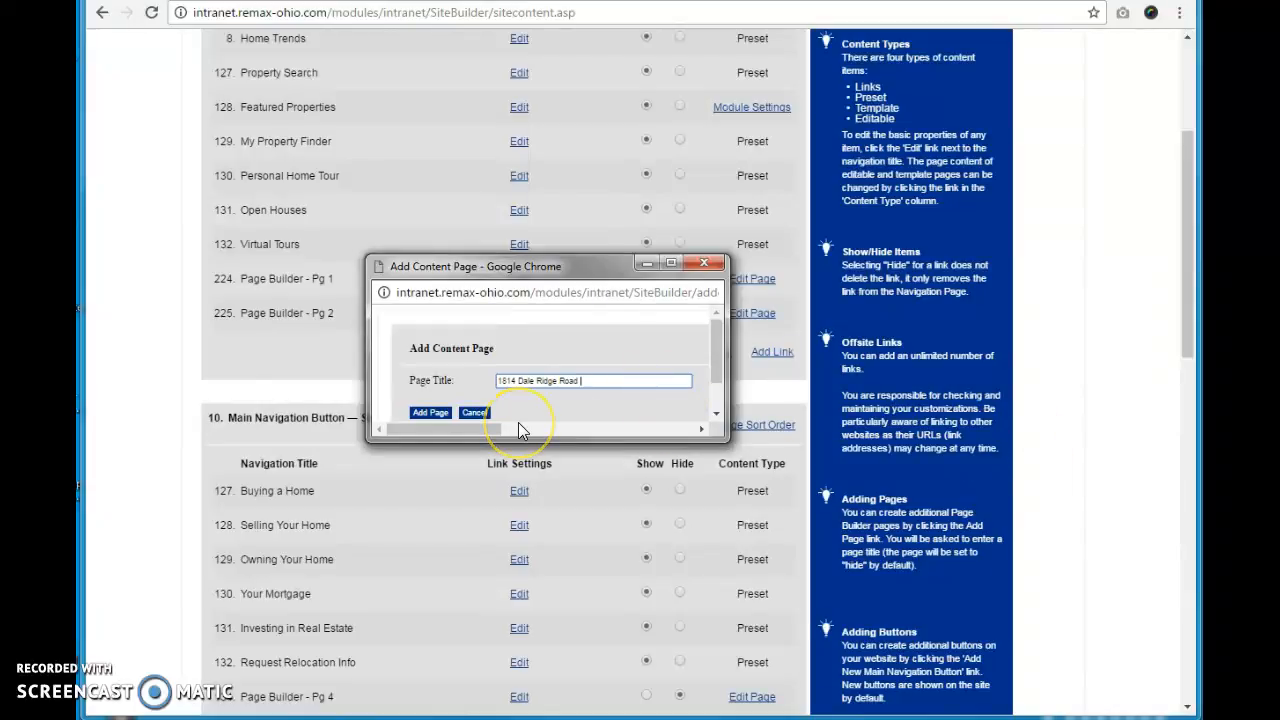
type(" - For Sale")
left_click_drag(604, 381, 411, 393)
key("ctrl+c")
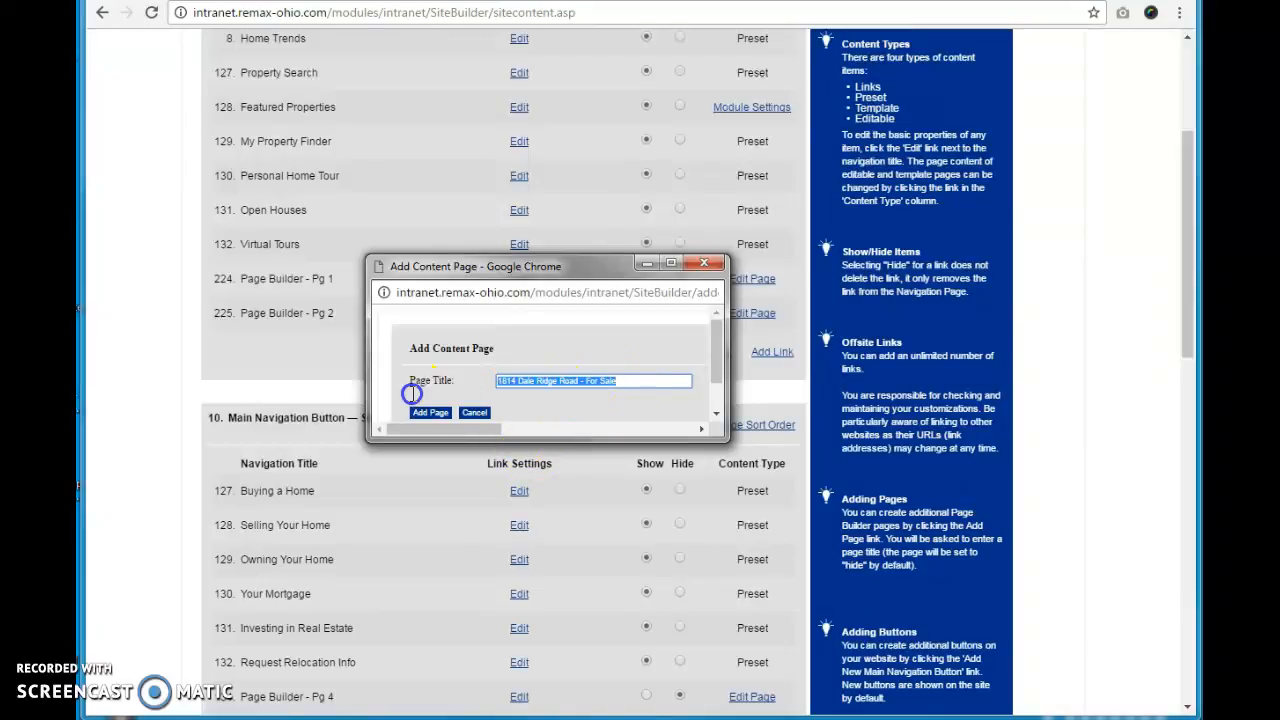
left_click(418, 411)
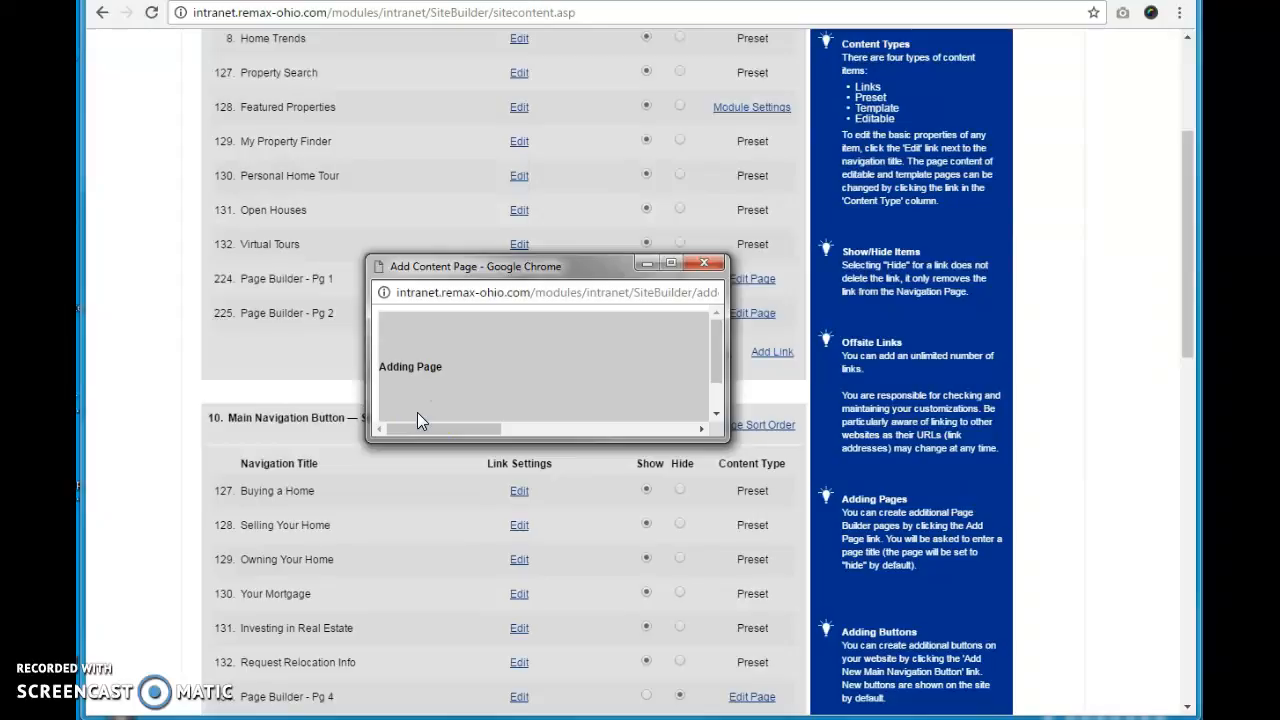
Step: Open the new page's content editor and paste the page title into it
left_click_drag(729, 436, 1109, 463)
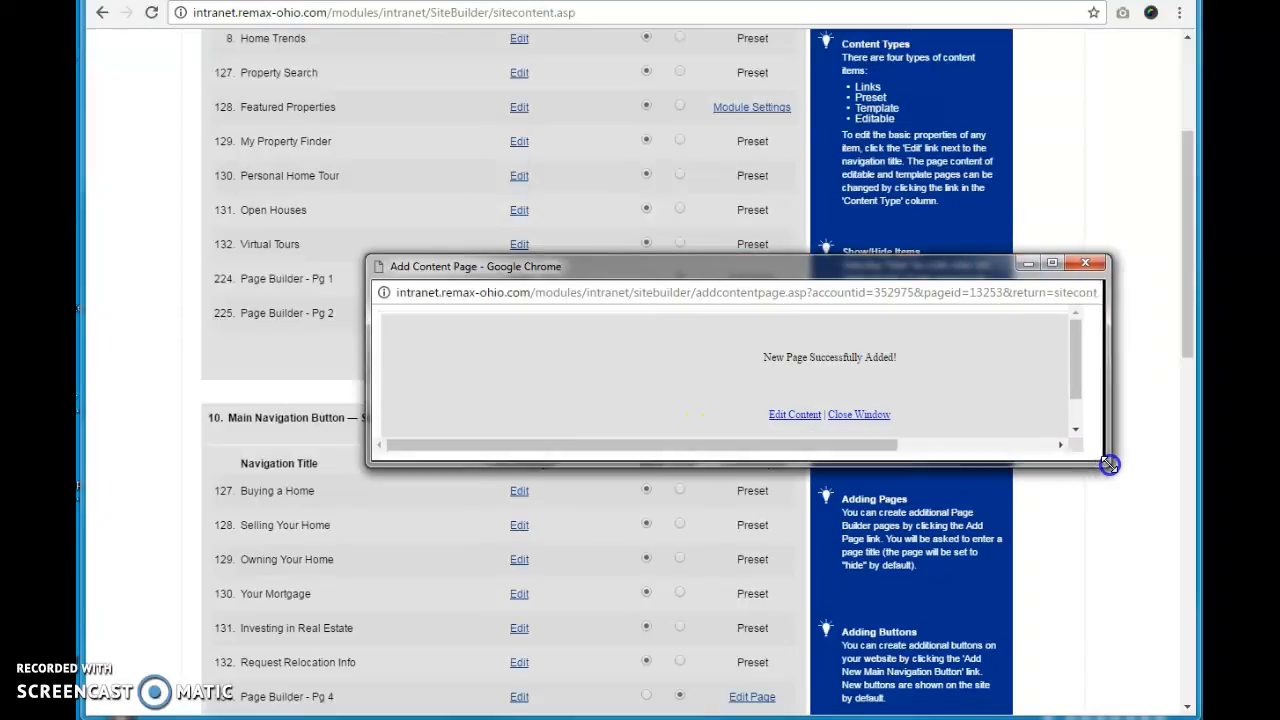
left_click(807, 418)
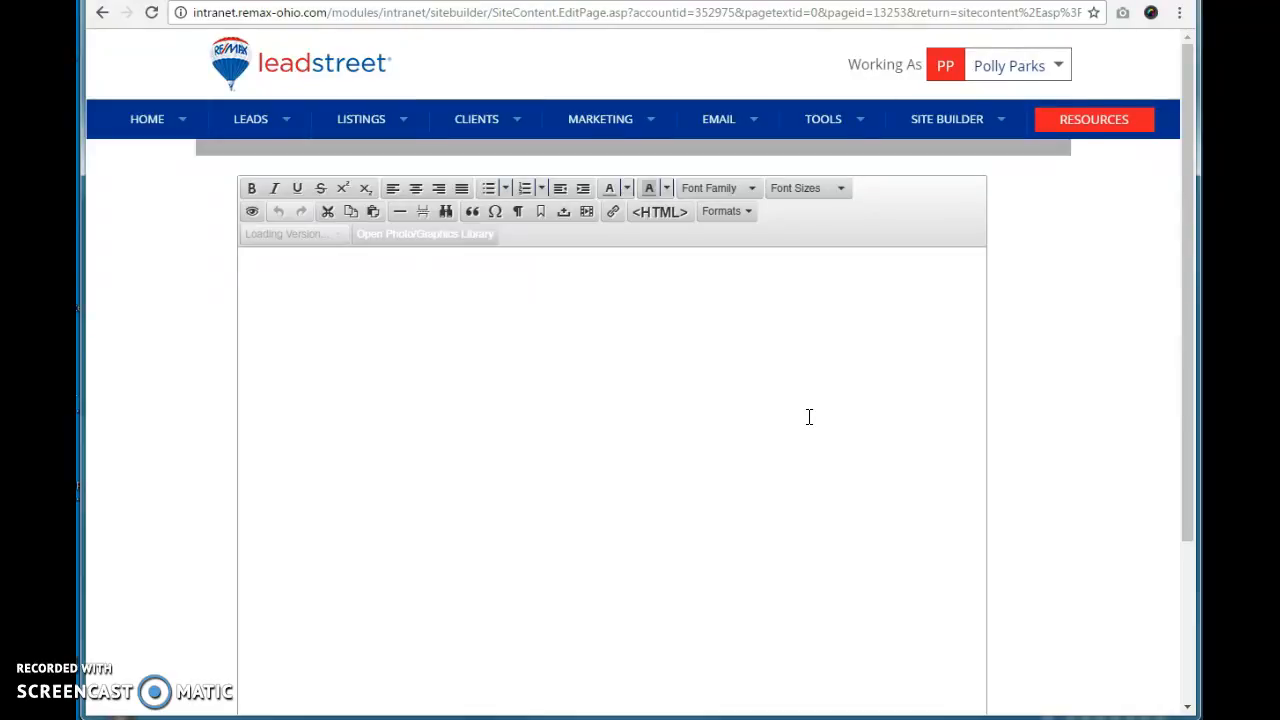
left_click(1006, 410)
left_click(628, 521)
left_click(666, 343)
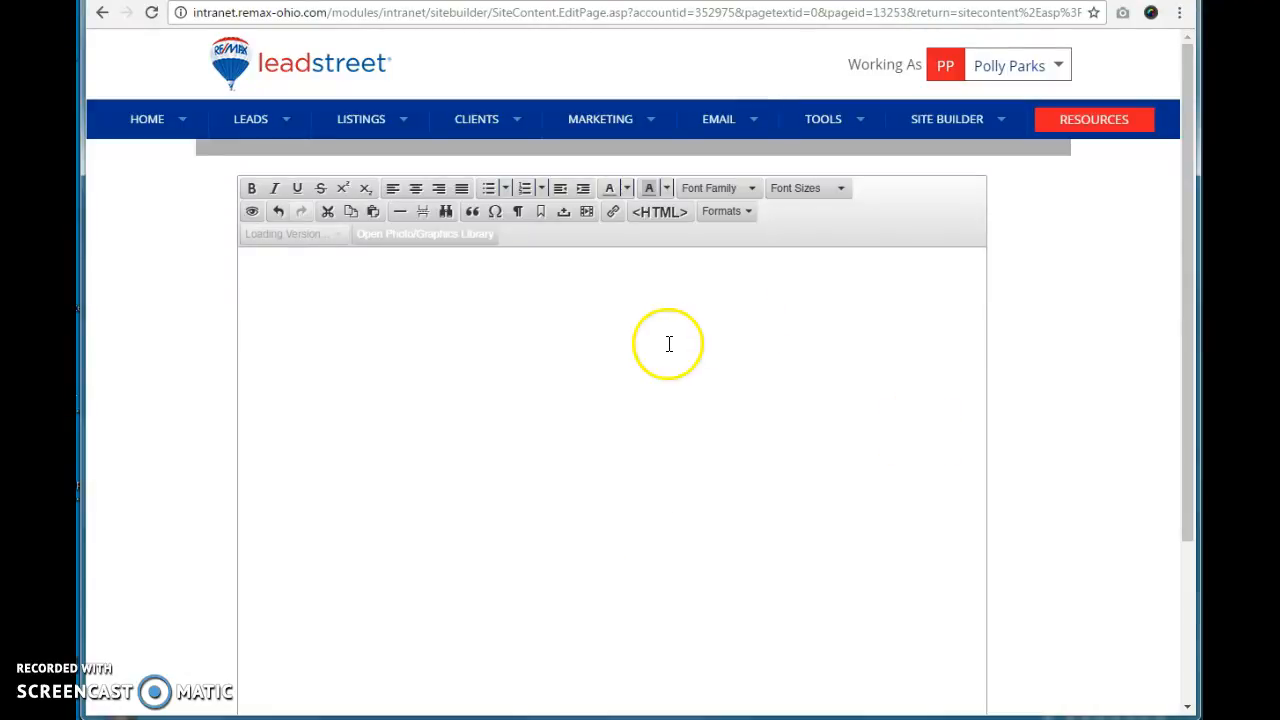
key("ctrl+v")
Step: Format the title as bold, centered Helvetica at 24px
left_click(391, 271)
left_click_drag(408, 266, 192, 258)
left_click(413, 190)
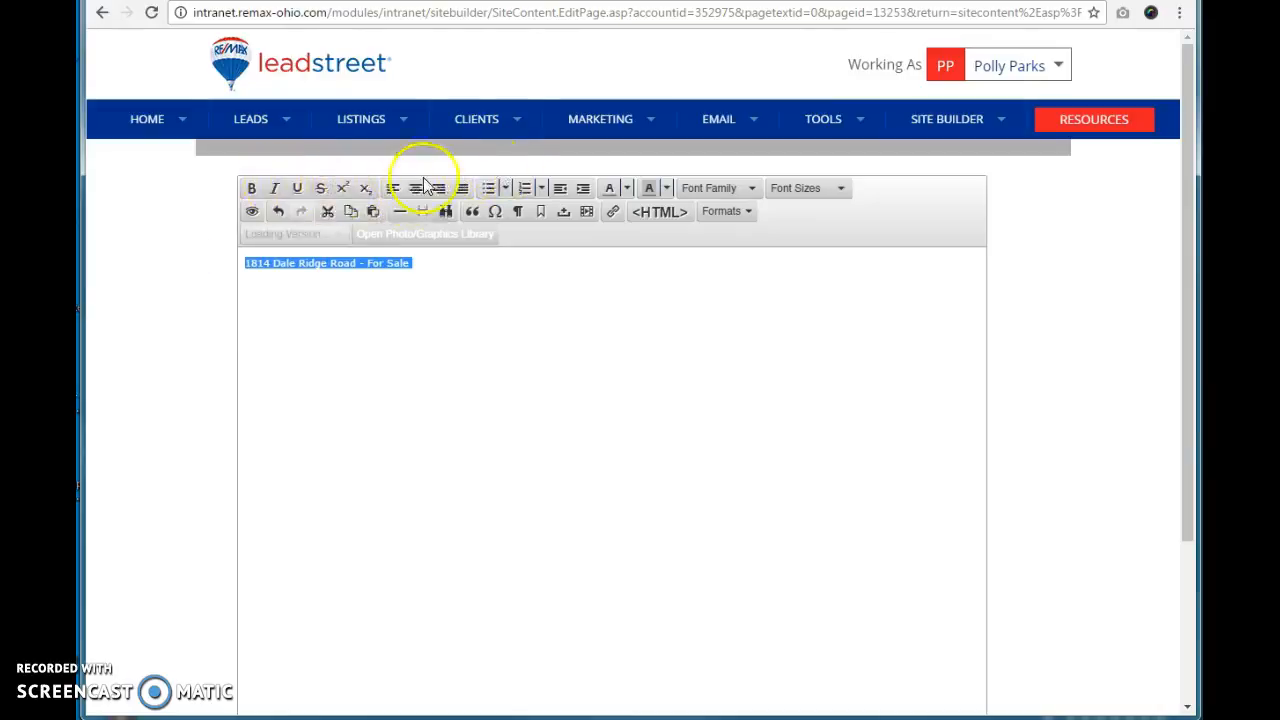
left_click(256, 189)
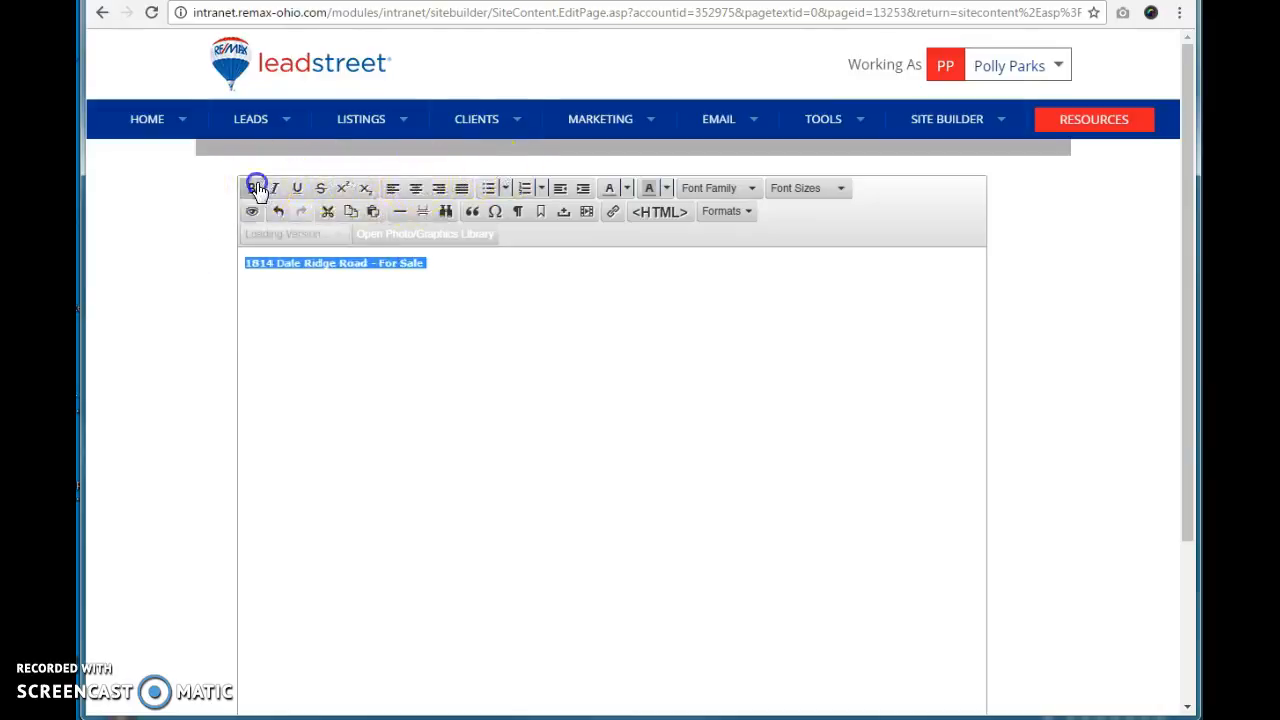
left_click(415, 189)
left_click(753, 191)
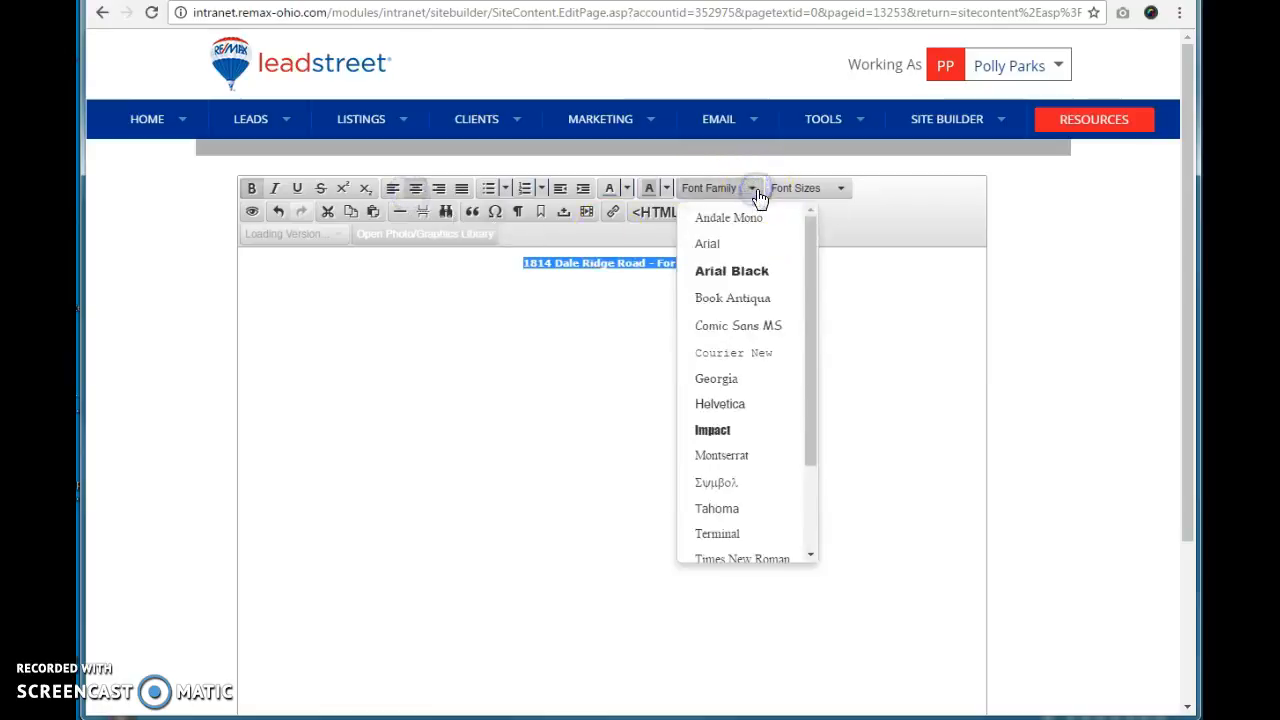
left_click(727, 404)
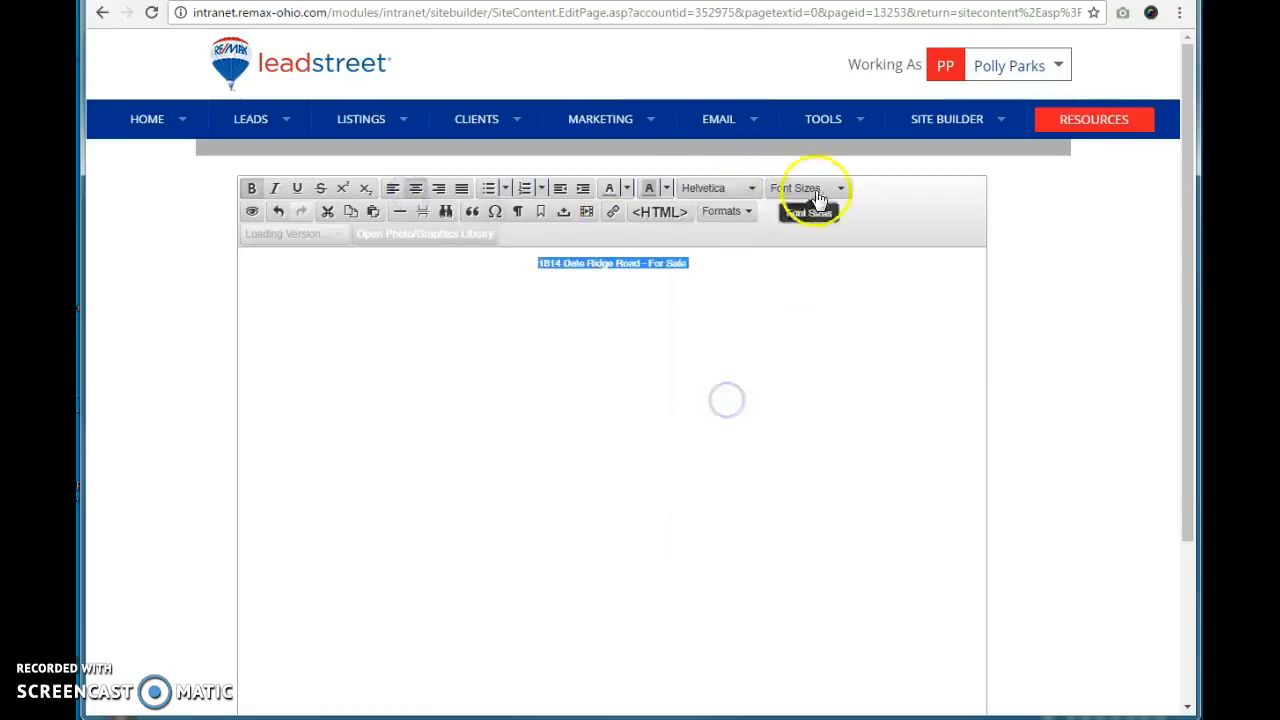
left_click(808, 190)
left_click(811, 396)
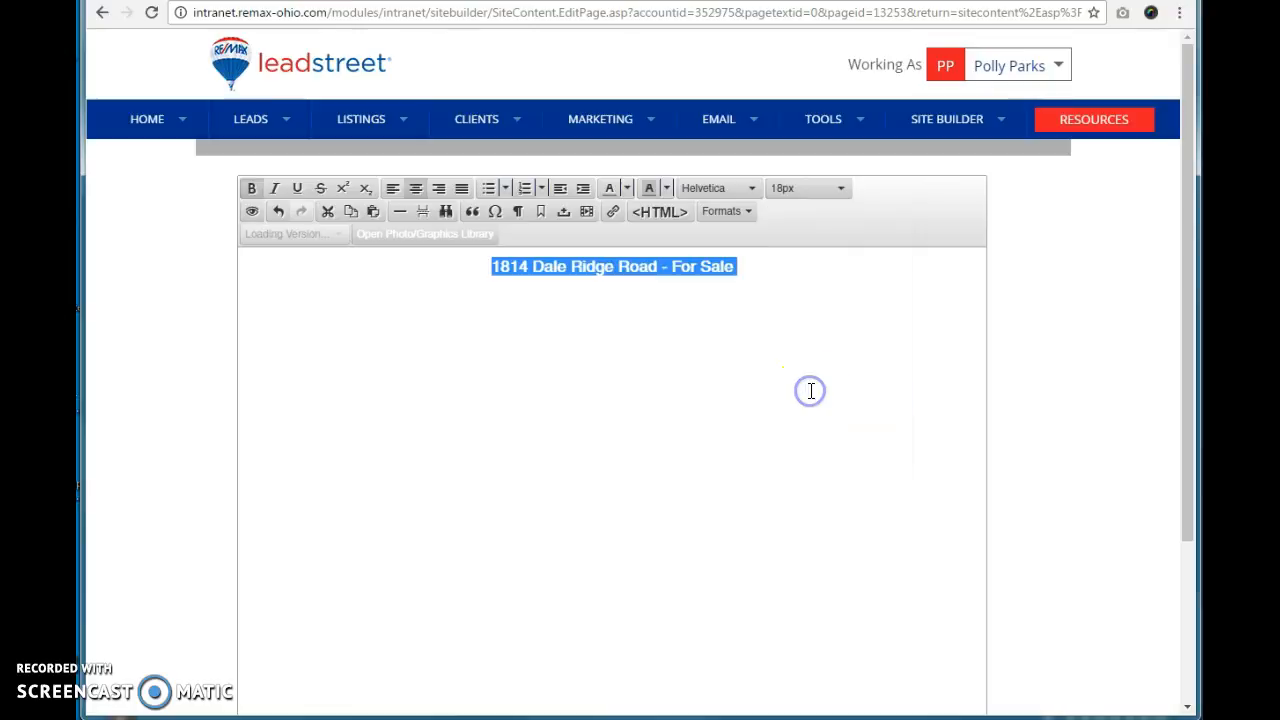
left_click(815, 188)
left_click(797, 446)
left_click(795, 287)
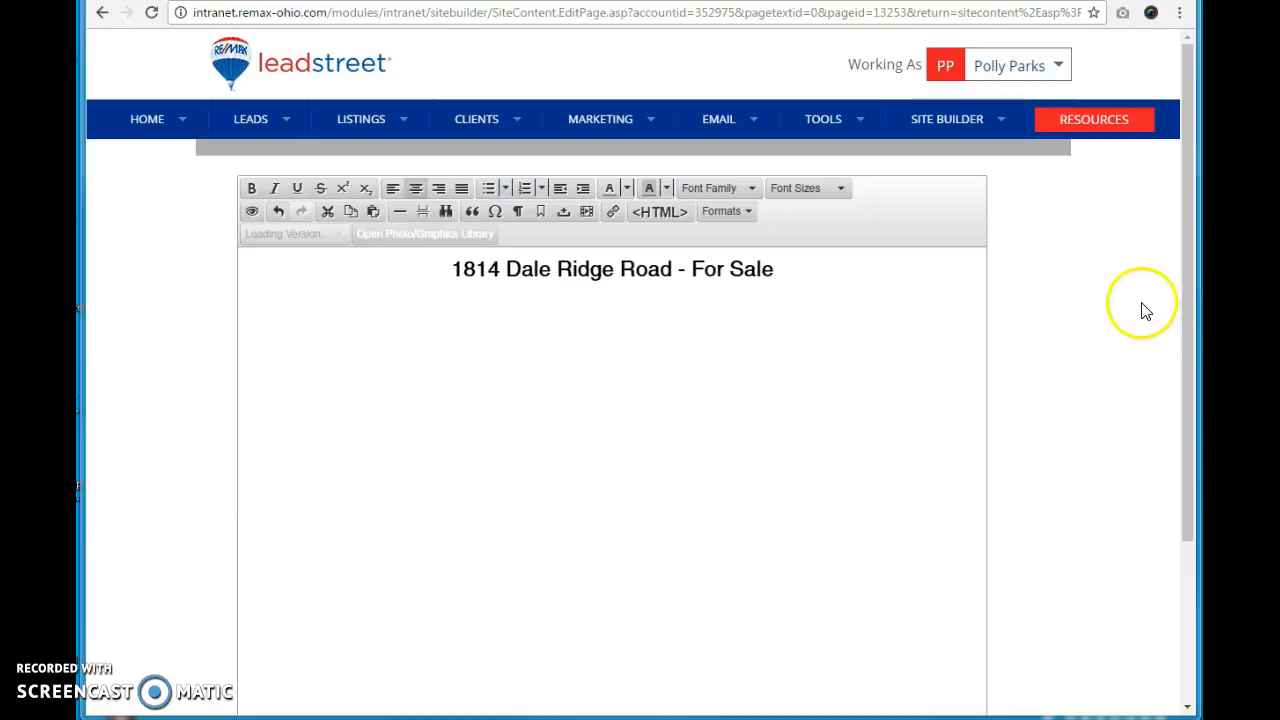
Step: Paste the agent's listing website address on a new line below the title
left_click(846, 277)
key("Return")
type("pollyparks.remax-ohio.com/DTN724734")
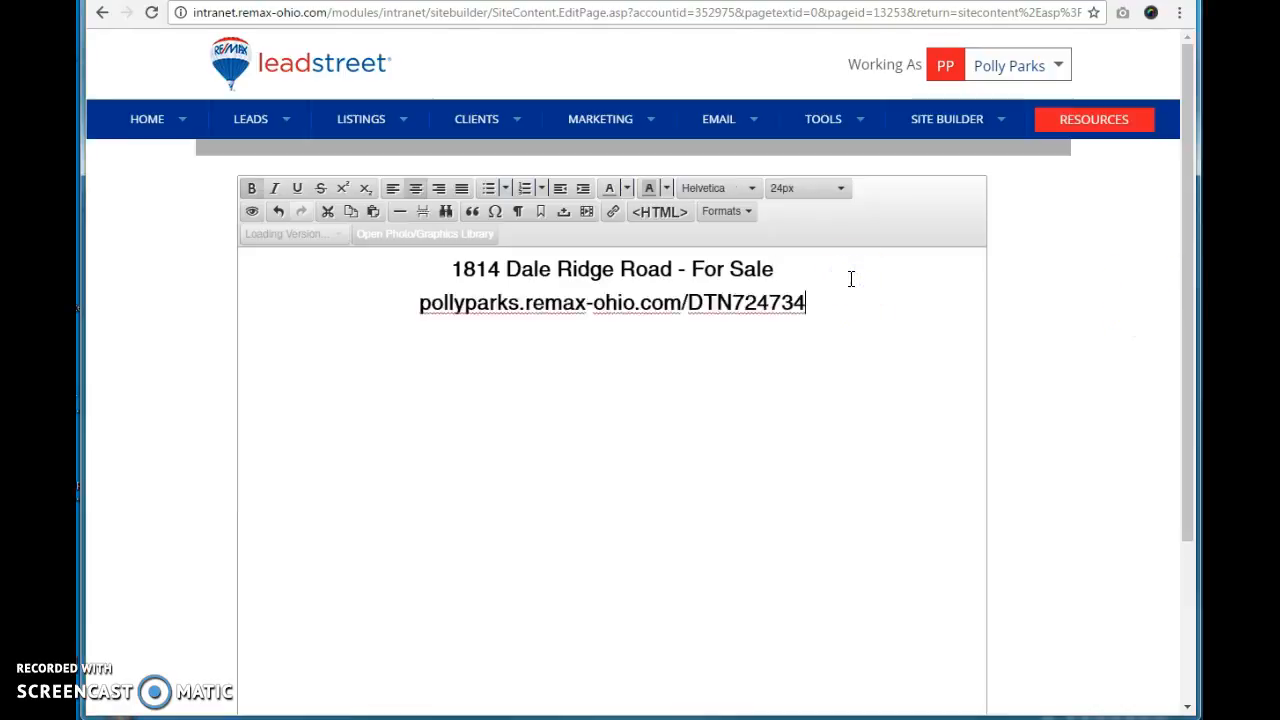
Step: Set the website address line's font size to 12px
left_click_drag(803, 304, 402, 314)
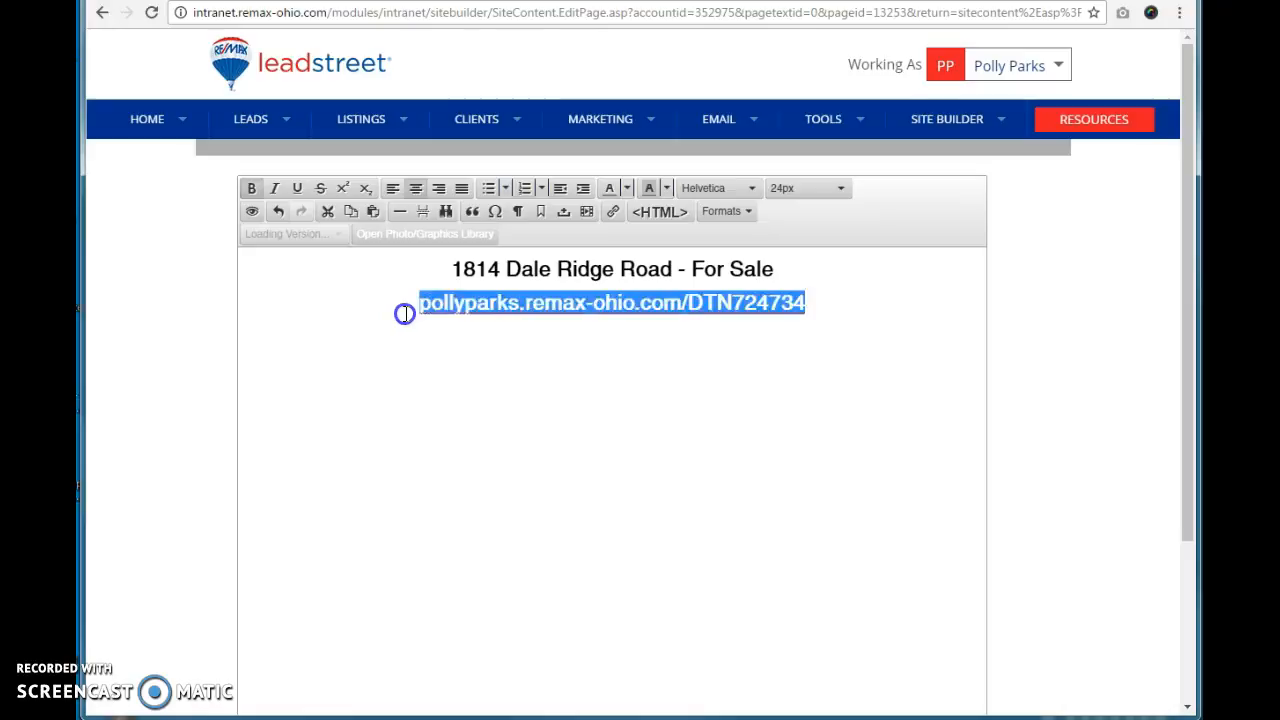
left_click(808, 188)
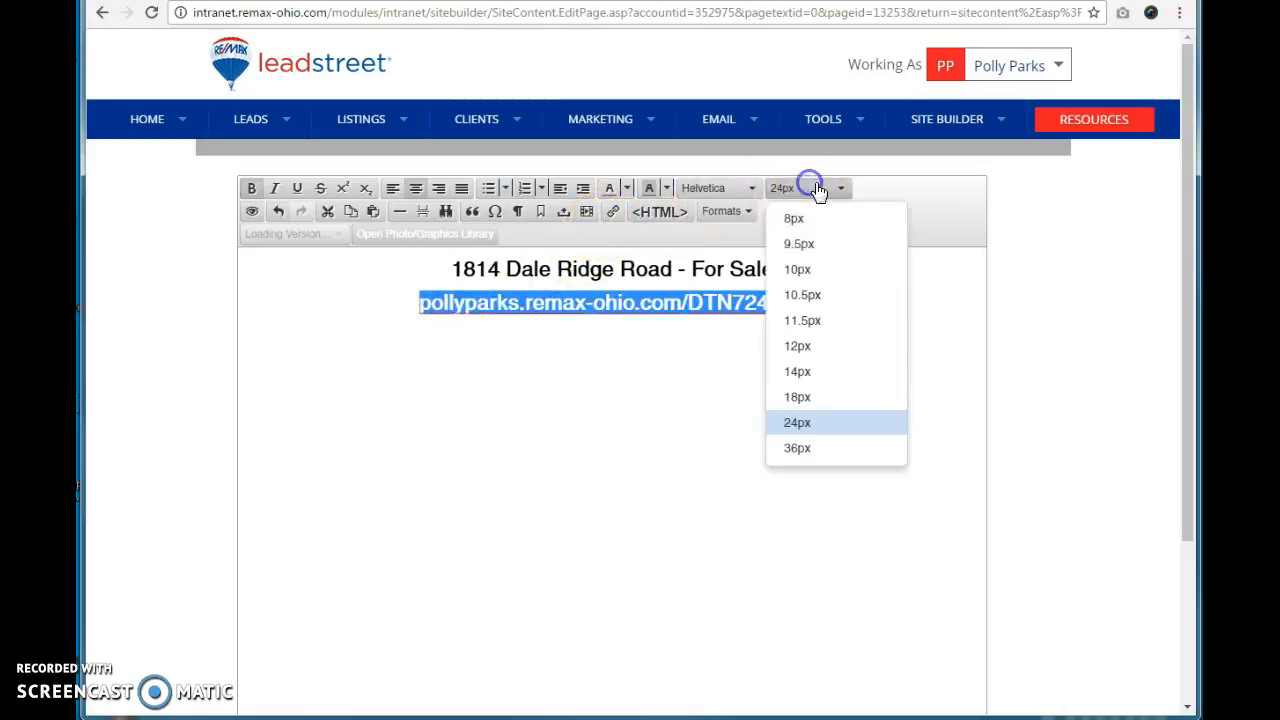
left_click(800, 346)
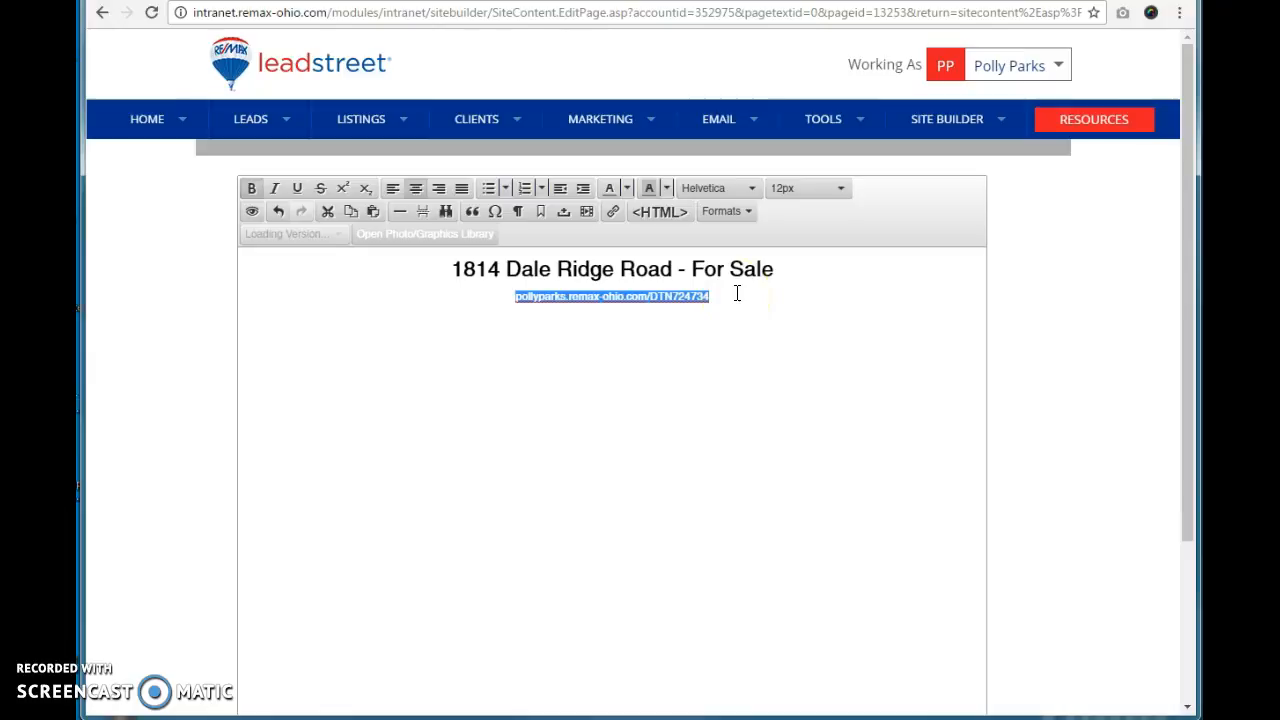
Step: Turn the website address text into a hyperlink pointing to the same address
left_click(665, 220)
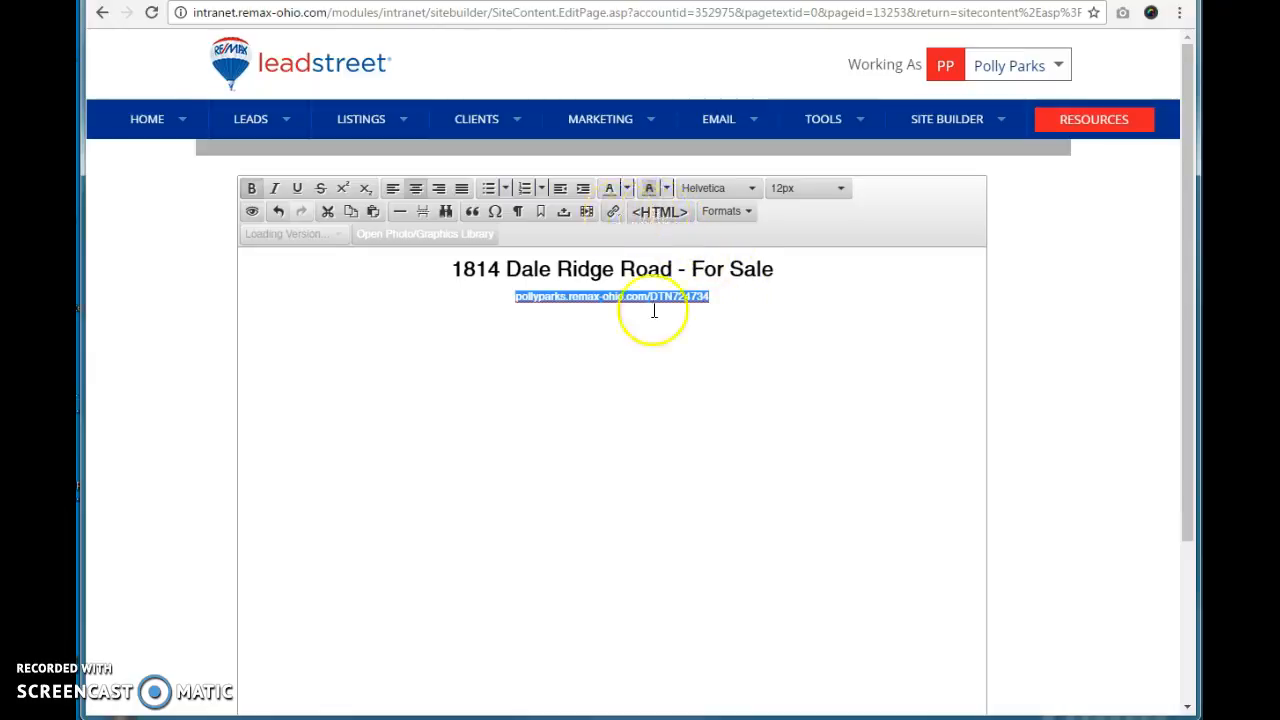
left_click(768, 348)
left_click_drag(714, 297, 514, 302)
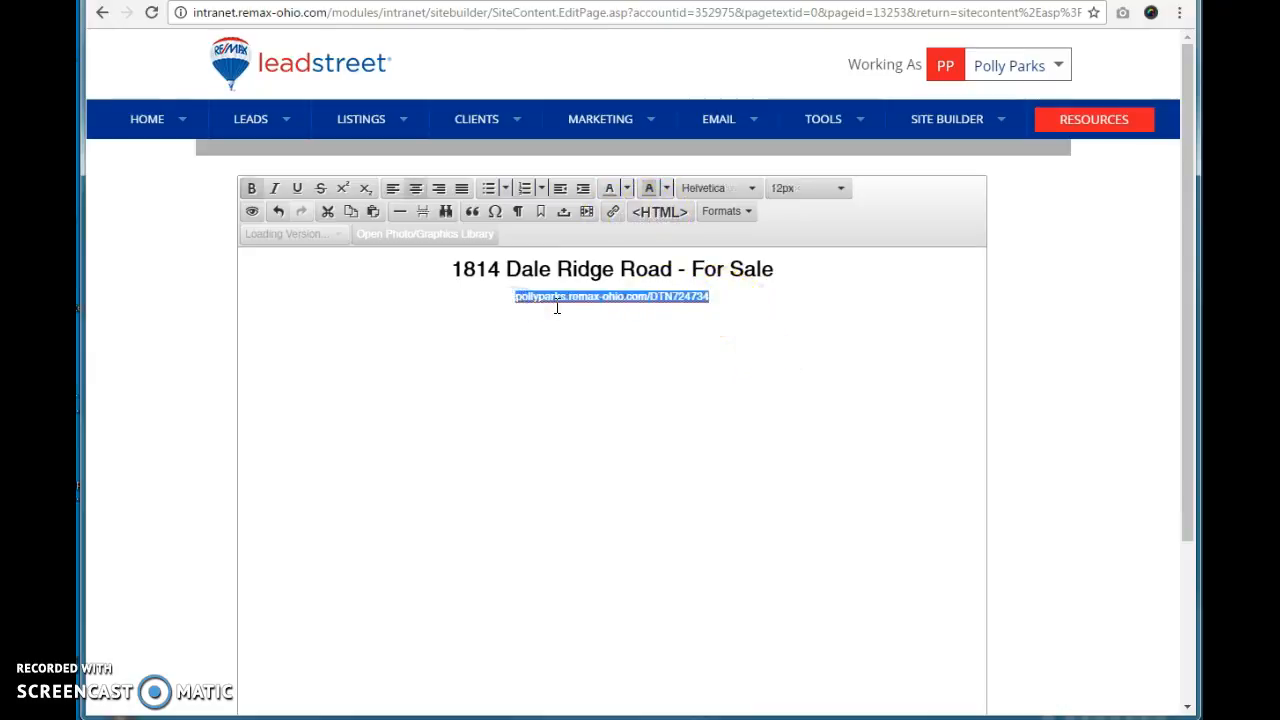
left_click(613, 213)
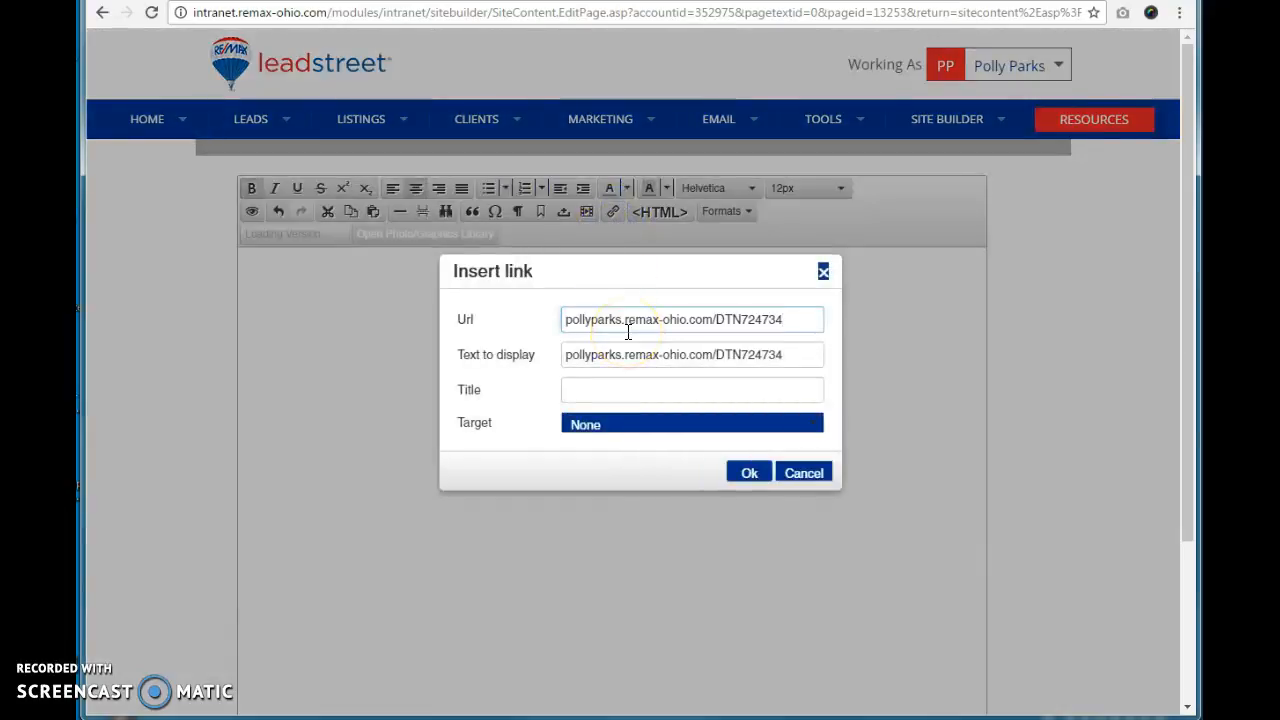
left_click(750, 475)
left_click(750, 314)
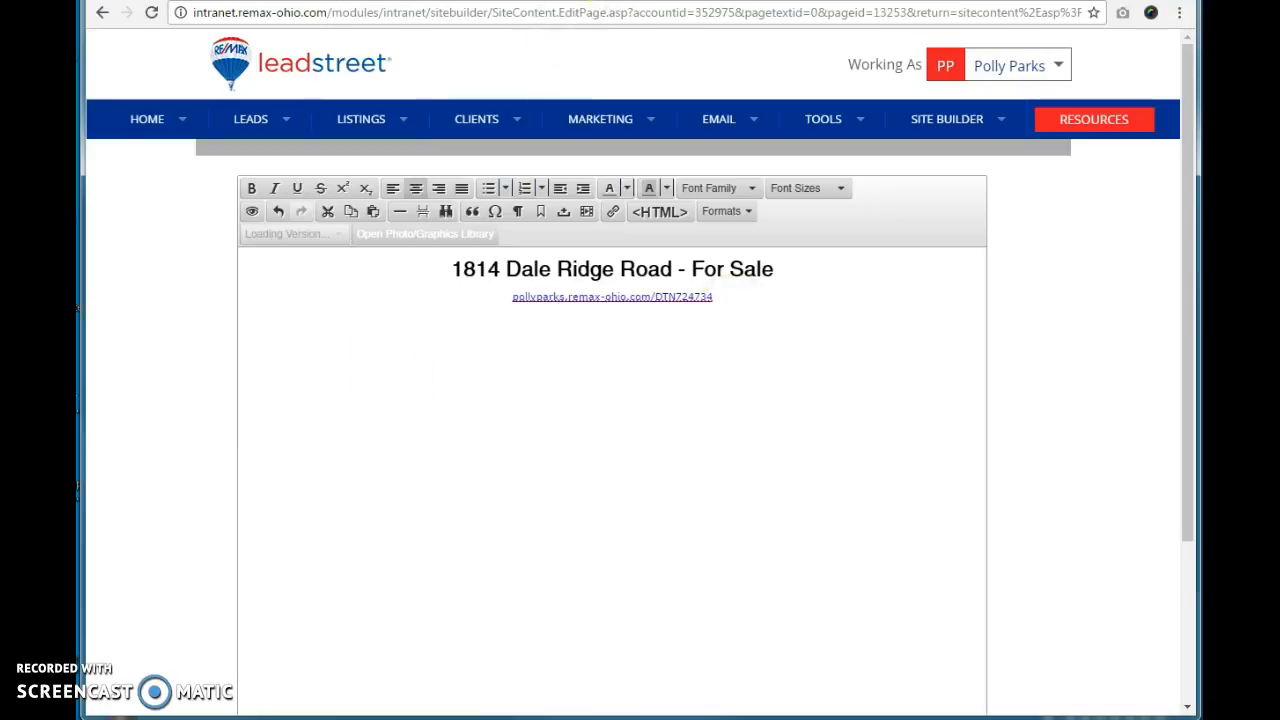
Step: Check the live listing website tab and return to the page editor
left_click(560, 1)
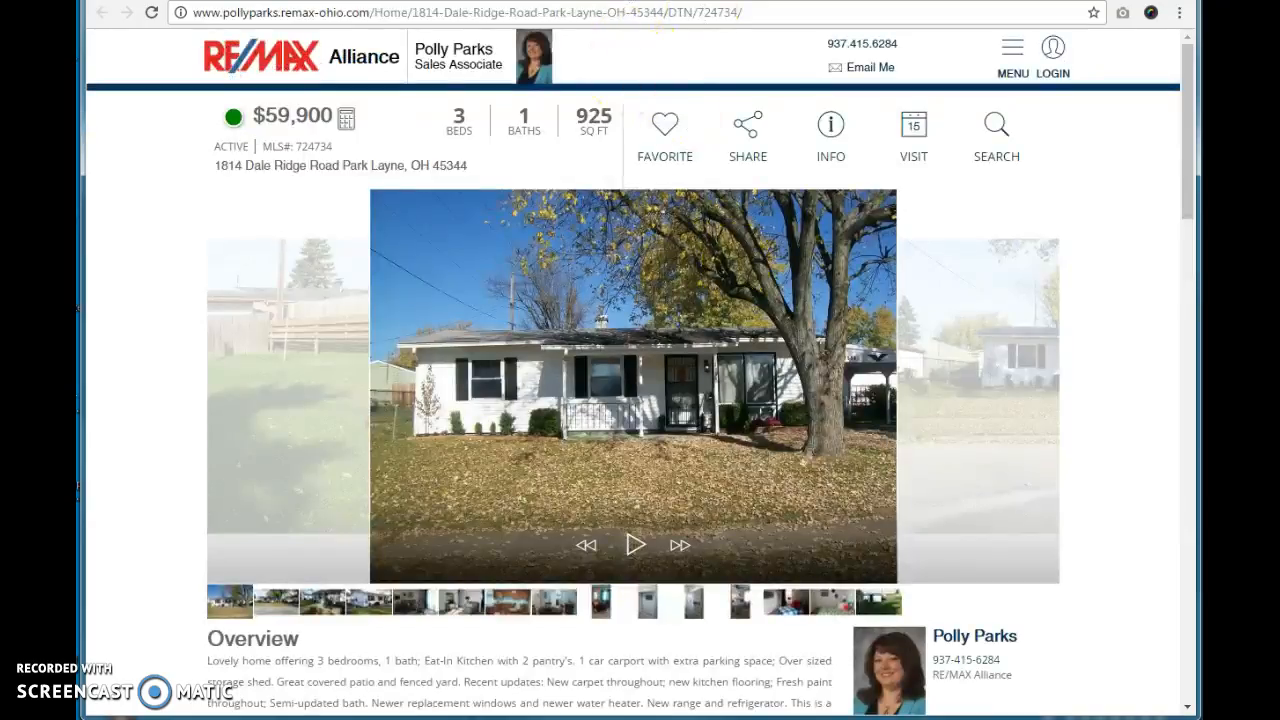
left_click(600, 1)
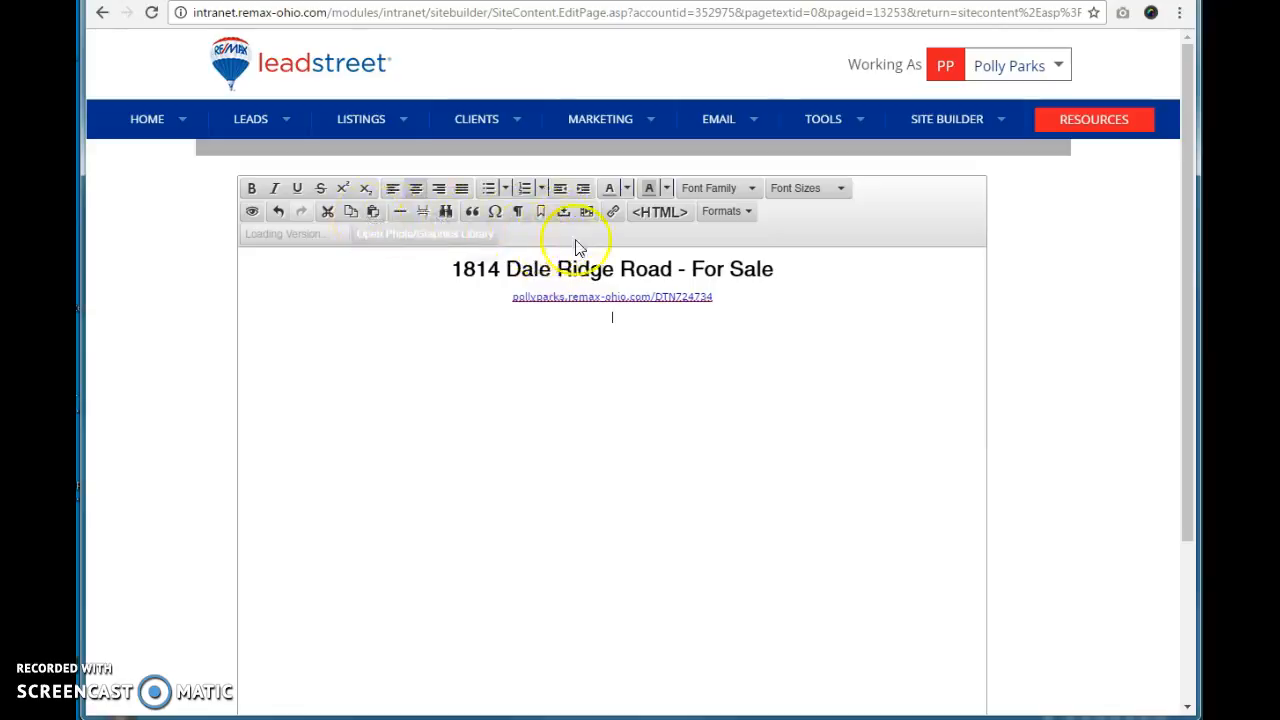
Step: Open the photo library and drag the flyer image from My Images into the page below the link
left_click(418, 245)
left_click_drag(149, 0, 701, 70)
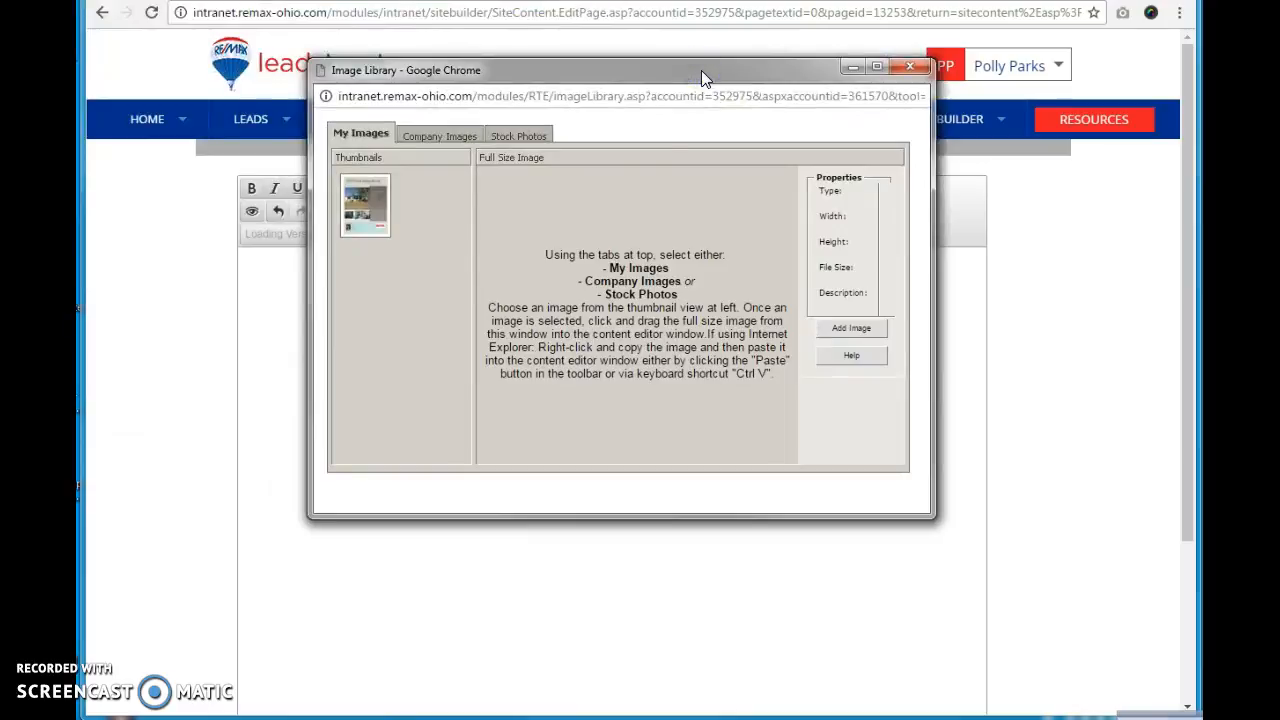
left_click(364, 224)
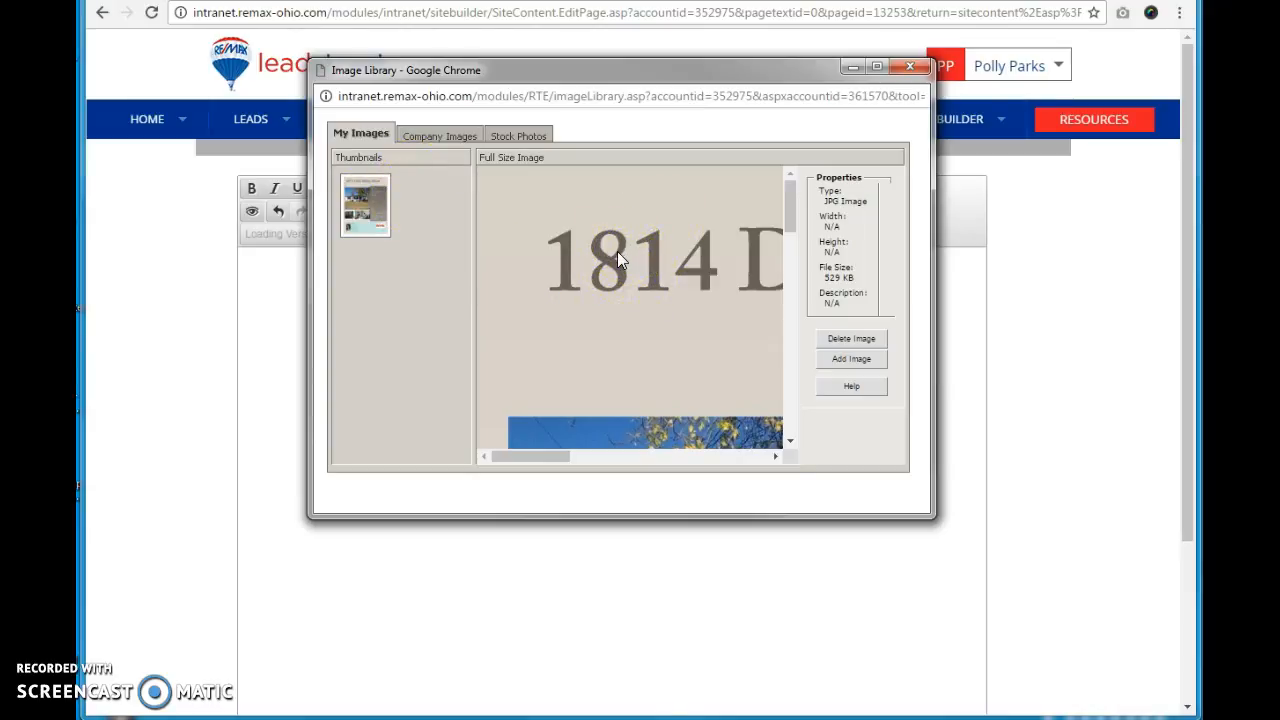
left_click_drag(617, 251, 602, 560)
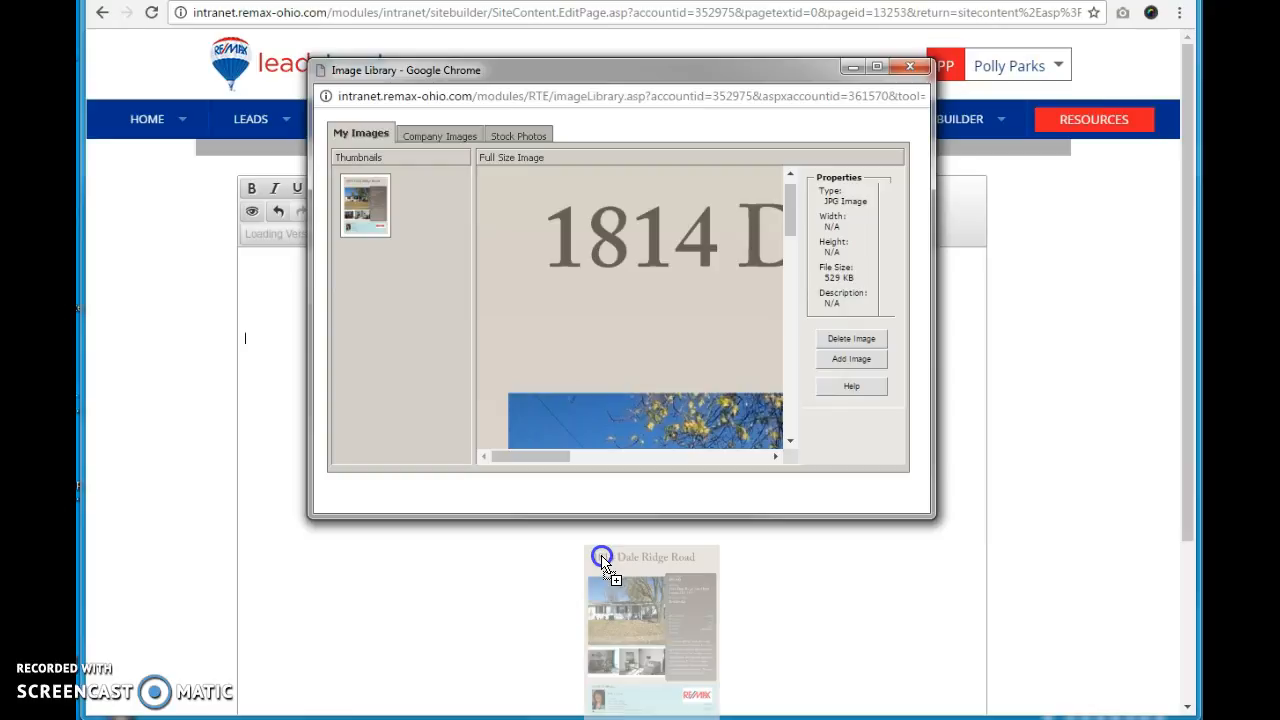
Step: Drop the flyer image onto the page, resize it smaller, and center it below the link
left_click_drag(602, 560, 600, 554)
left_click(492, 509)
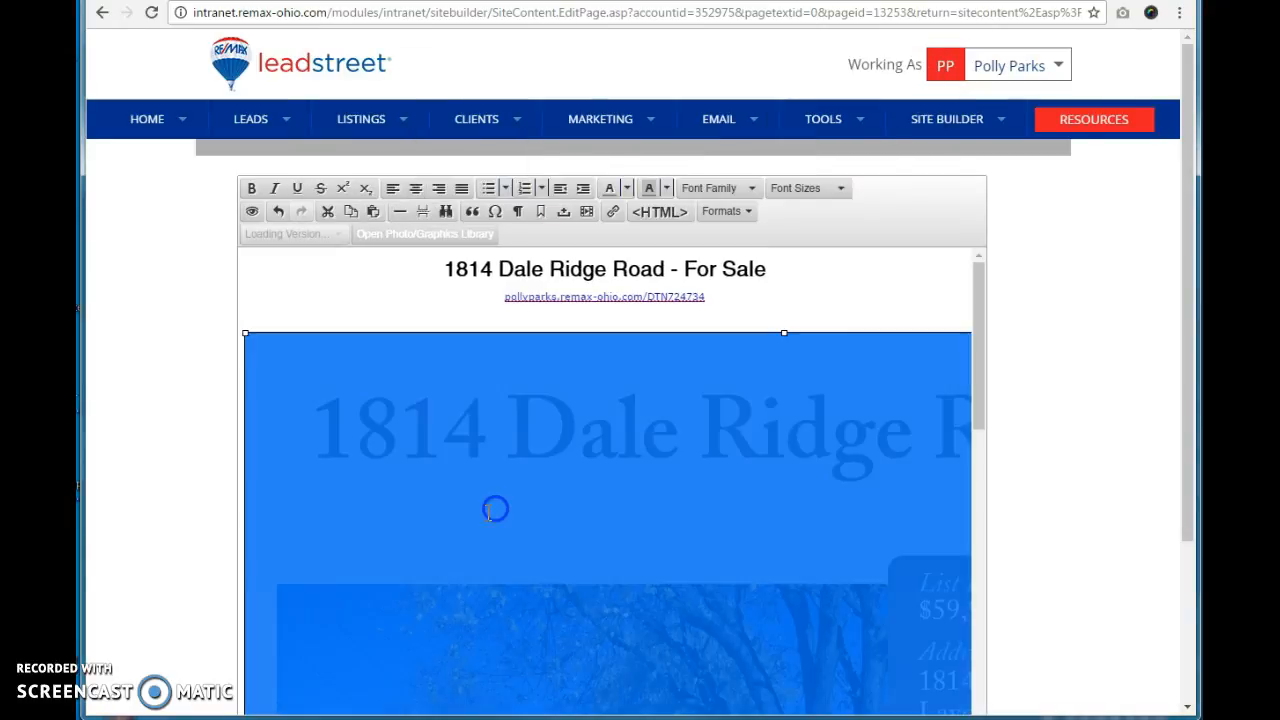
left_click_drag(245, 333, 572, 529)
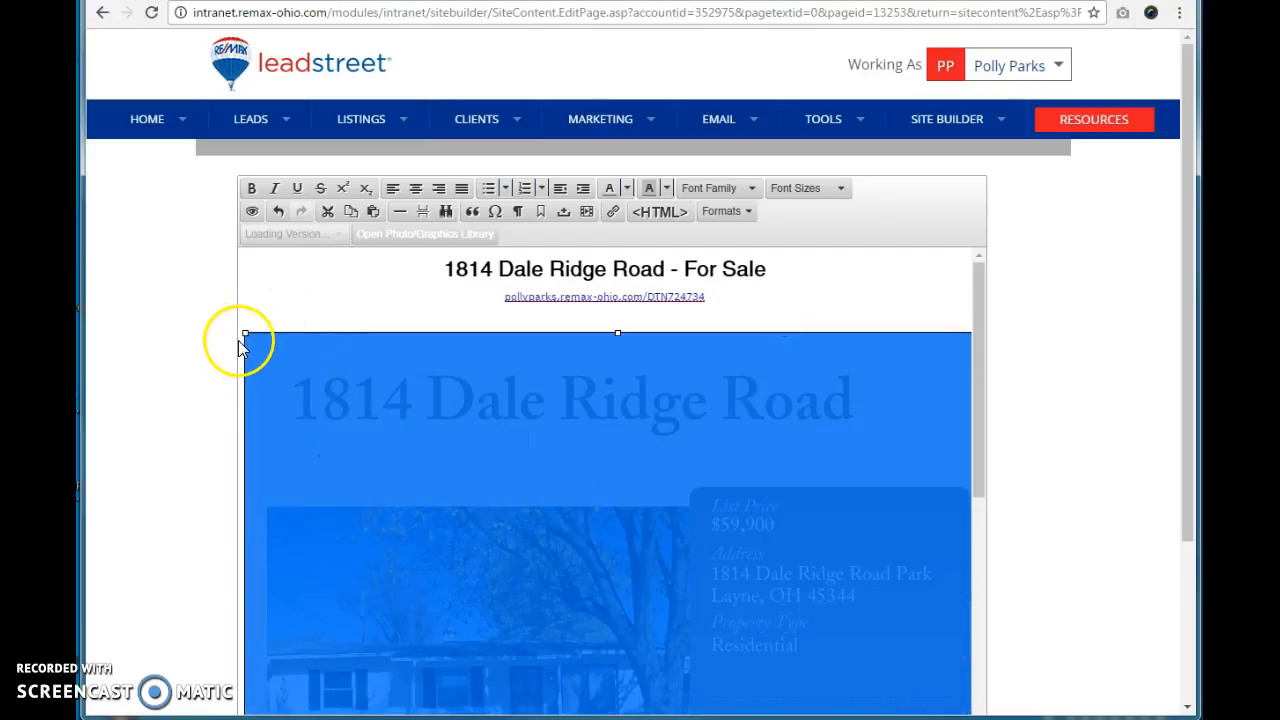
left_click_drag(245, 337, 411, 454)
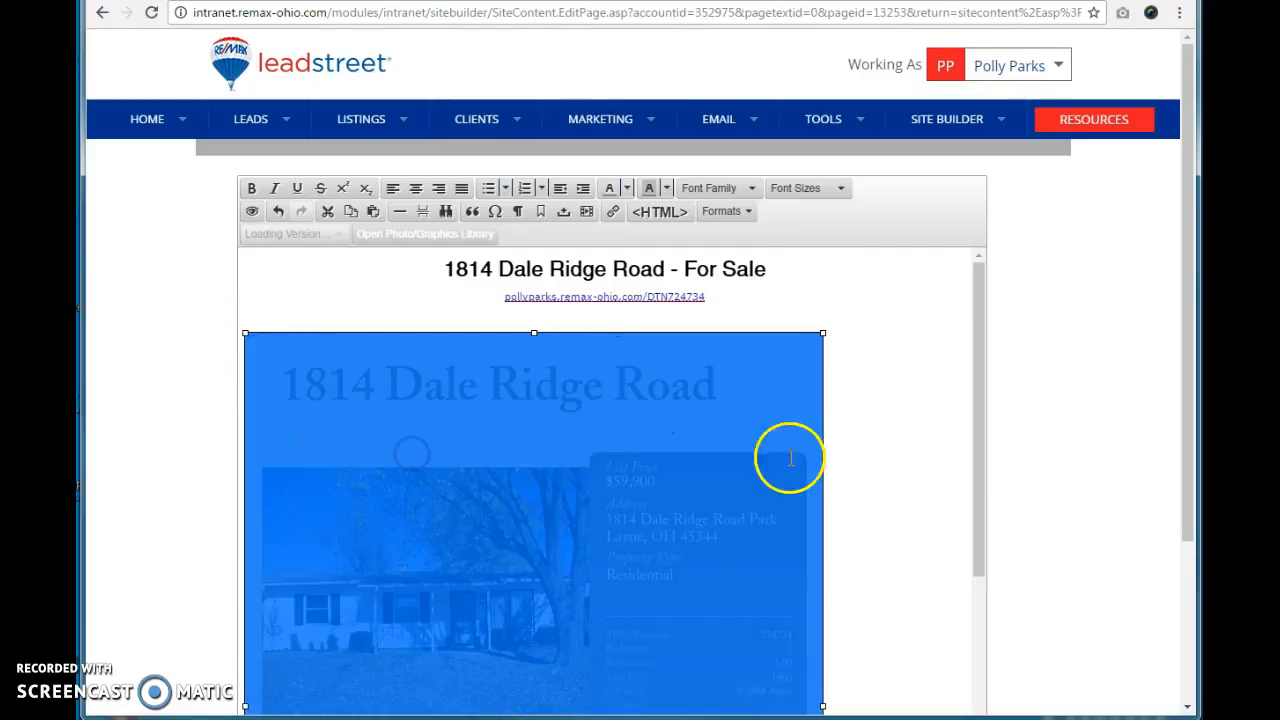
left_click(418, 192)
left_click(926, 472)
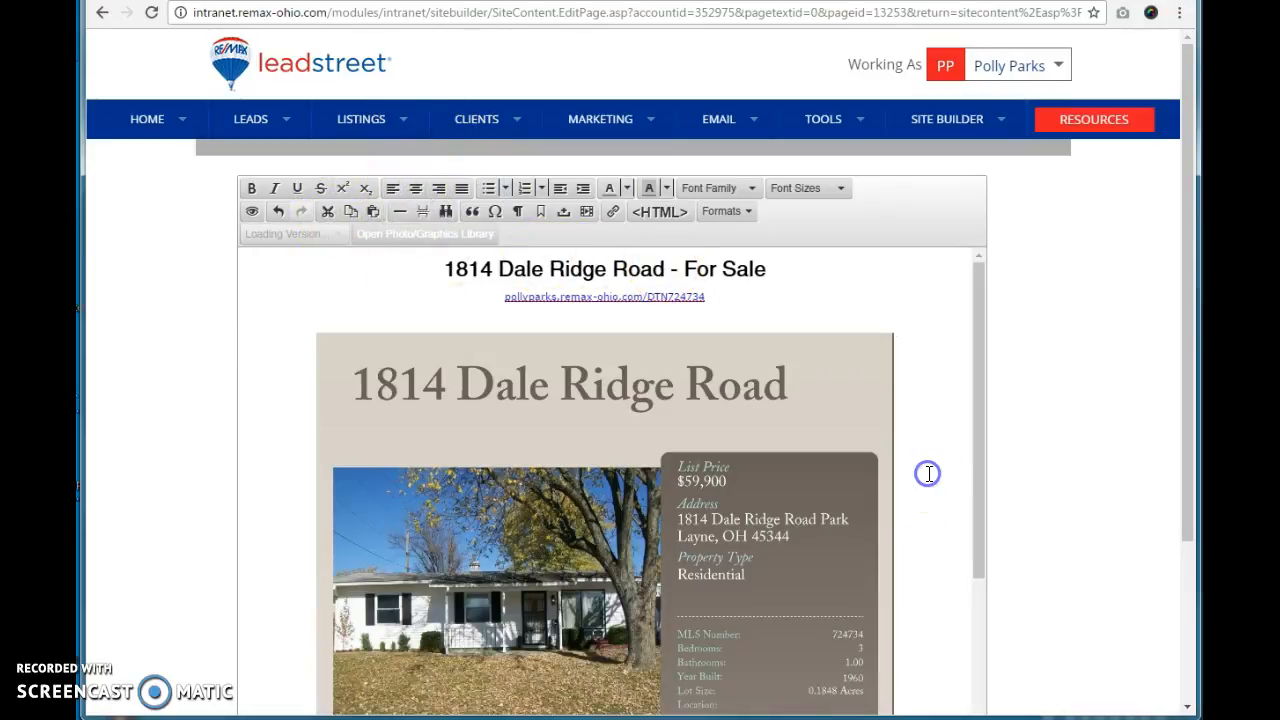
Step: Review the page content and submit the page changes, confirming the save
scroll(928, 473, "down", 10)
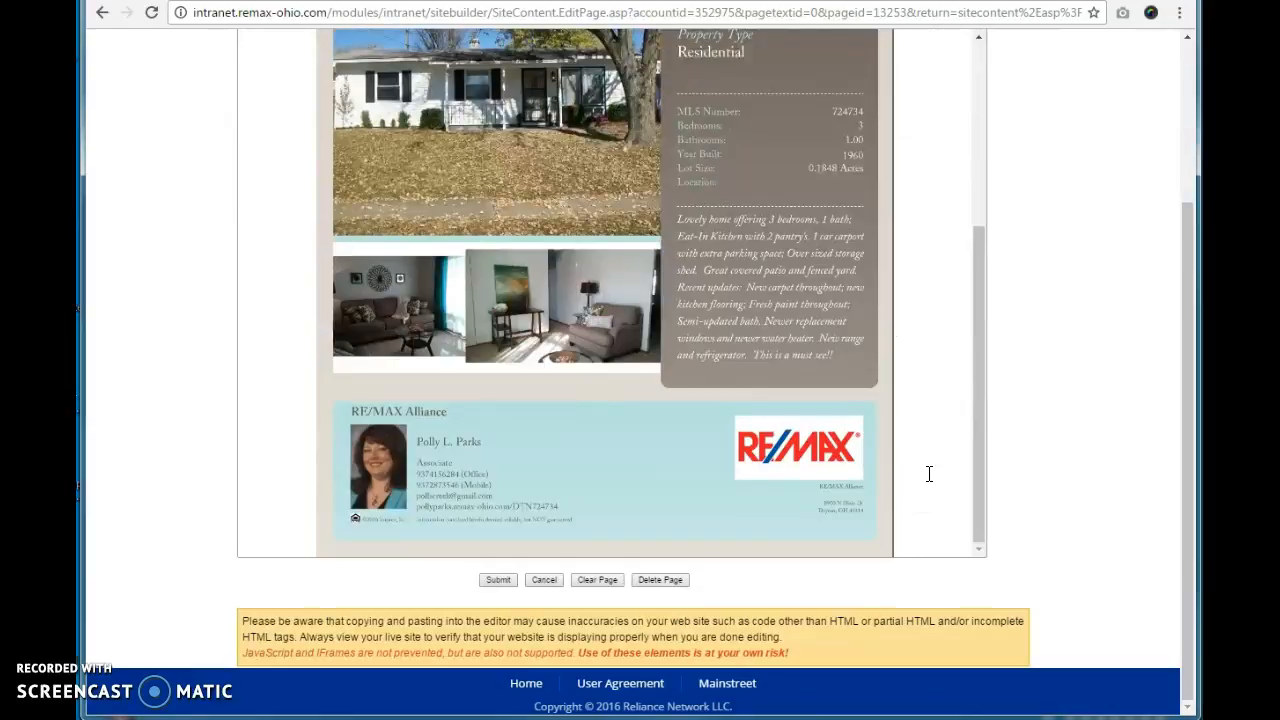
scroll(929, 474, "up", 10)
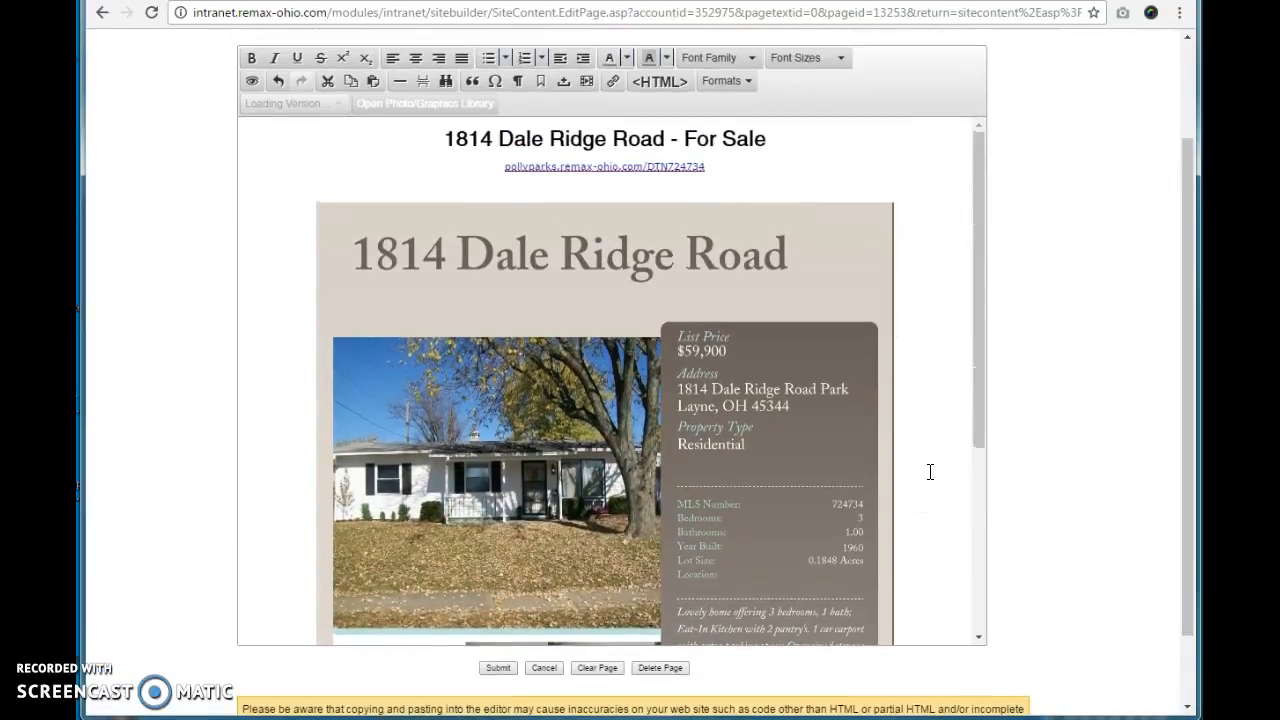
scroll(929, 472, "down", 5)
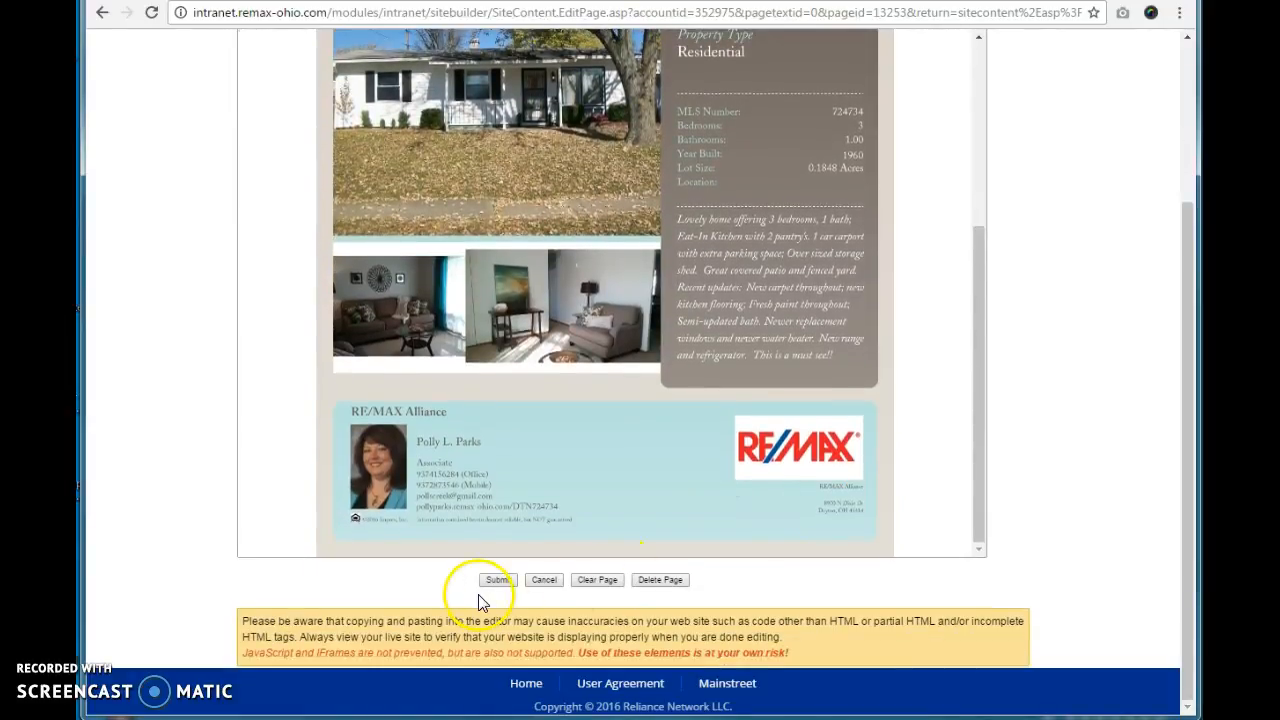
left_click(492, 582)
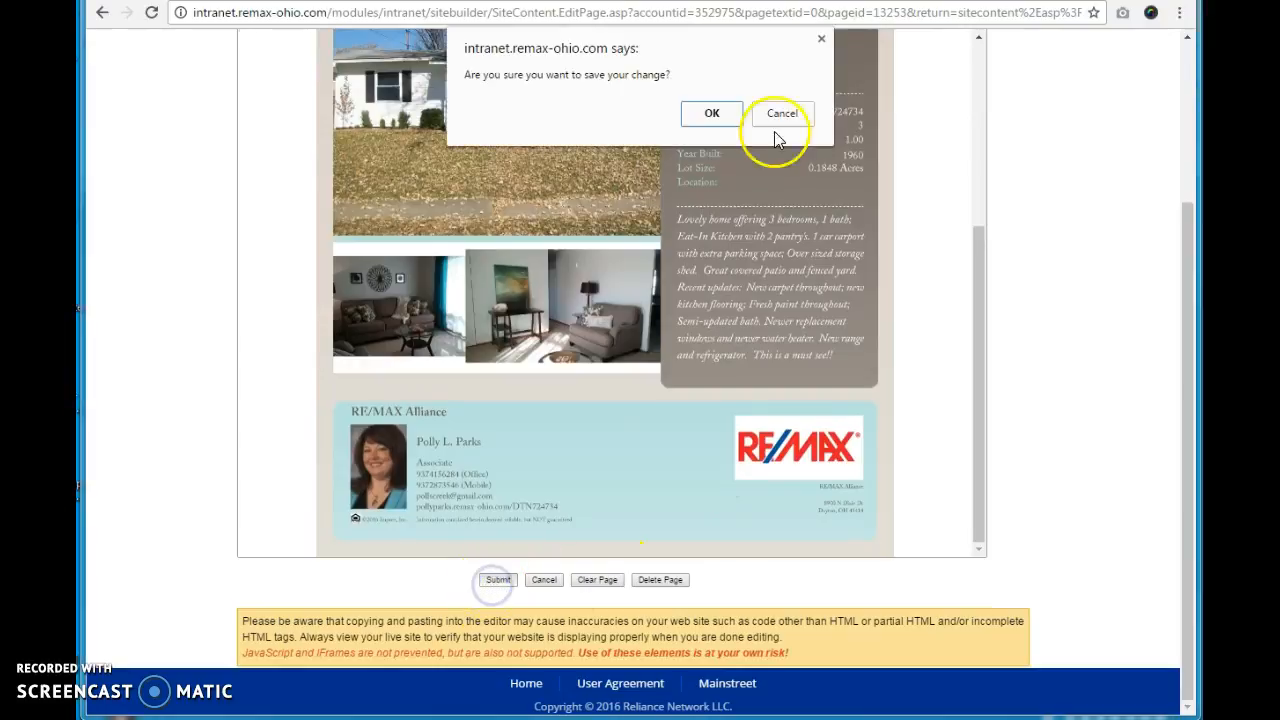
left_click(709, 111)
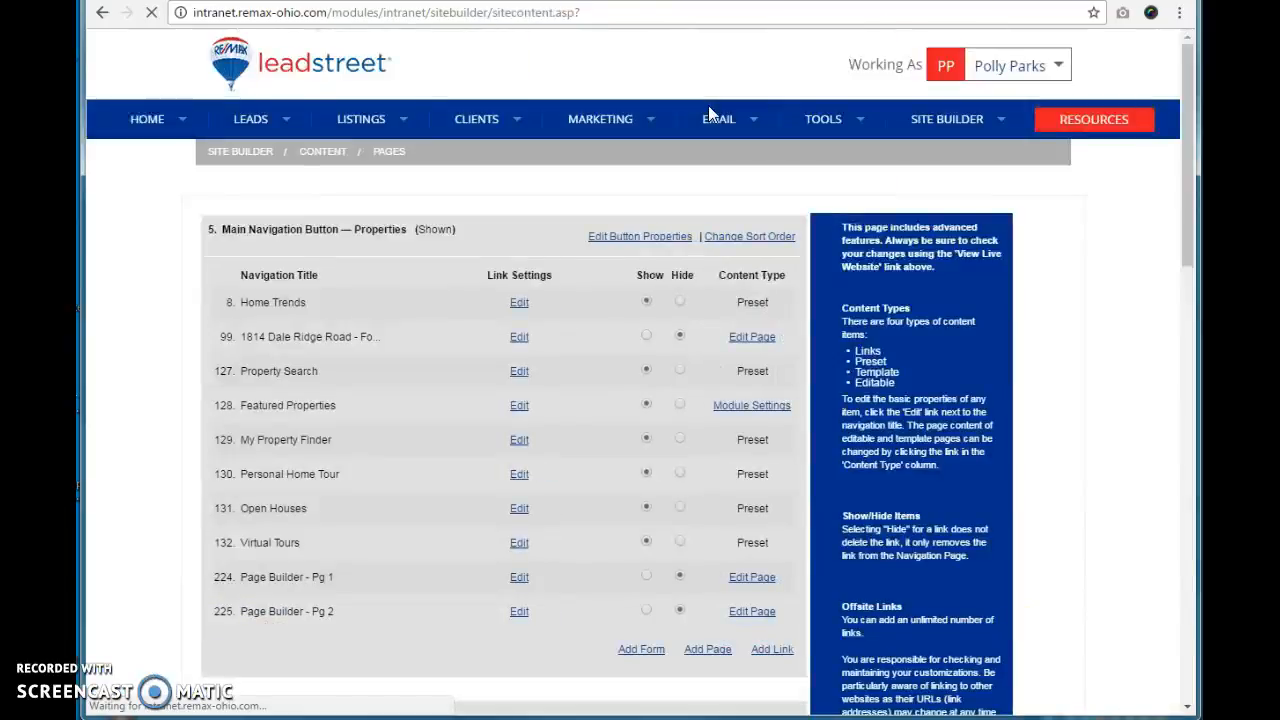
Step: Copy the new page's navigation title and open the SEO Pages list
mouse_move(710, 112)
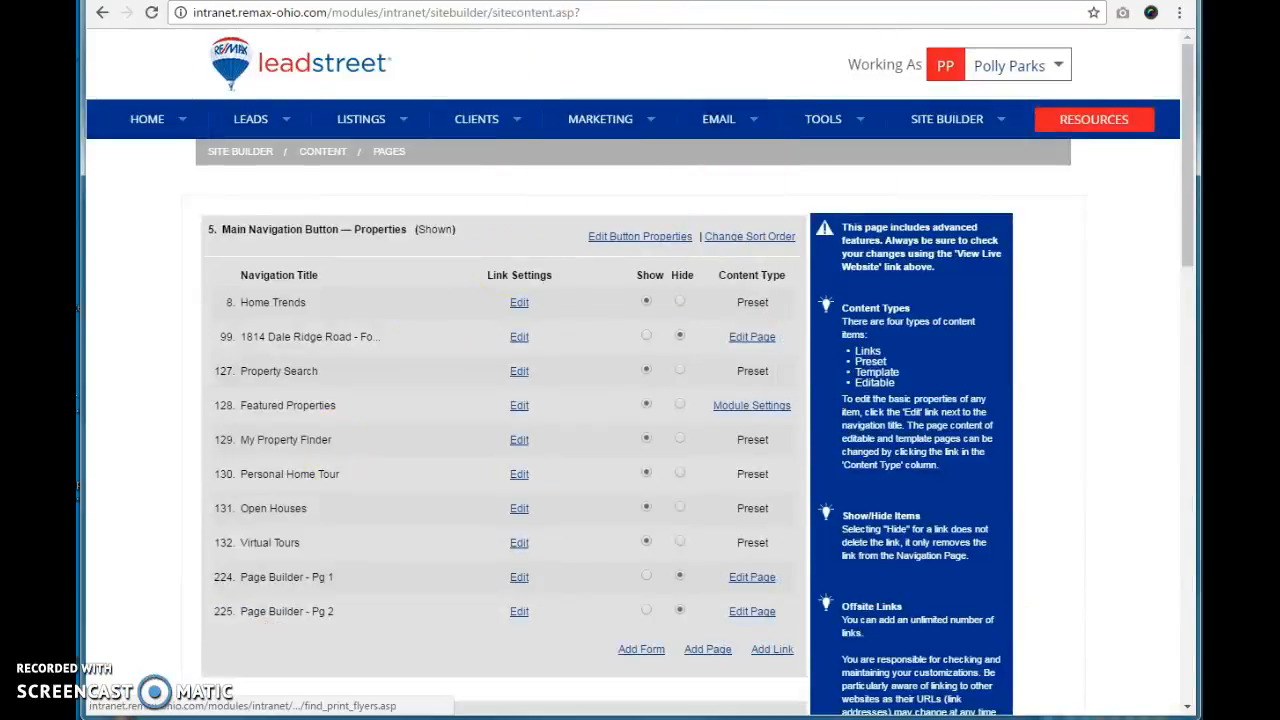
left_click_drag(224, 336, 402, 345)
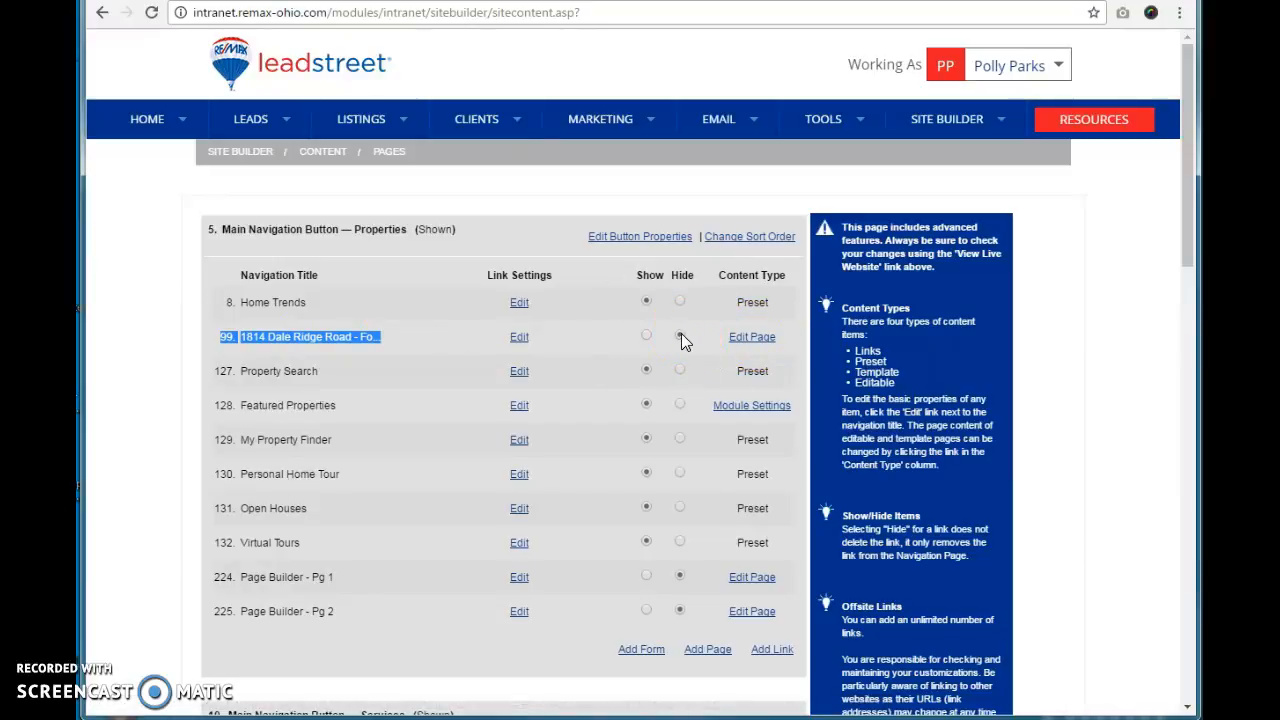
left_click(649, 338)
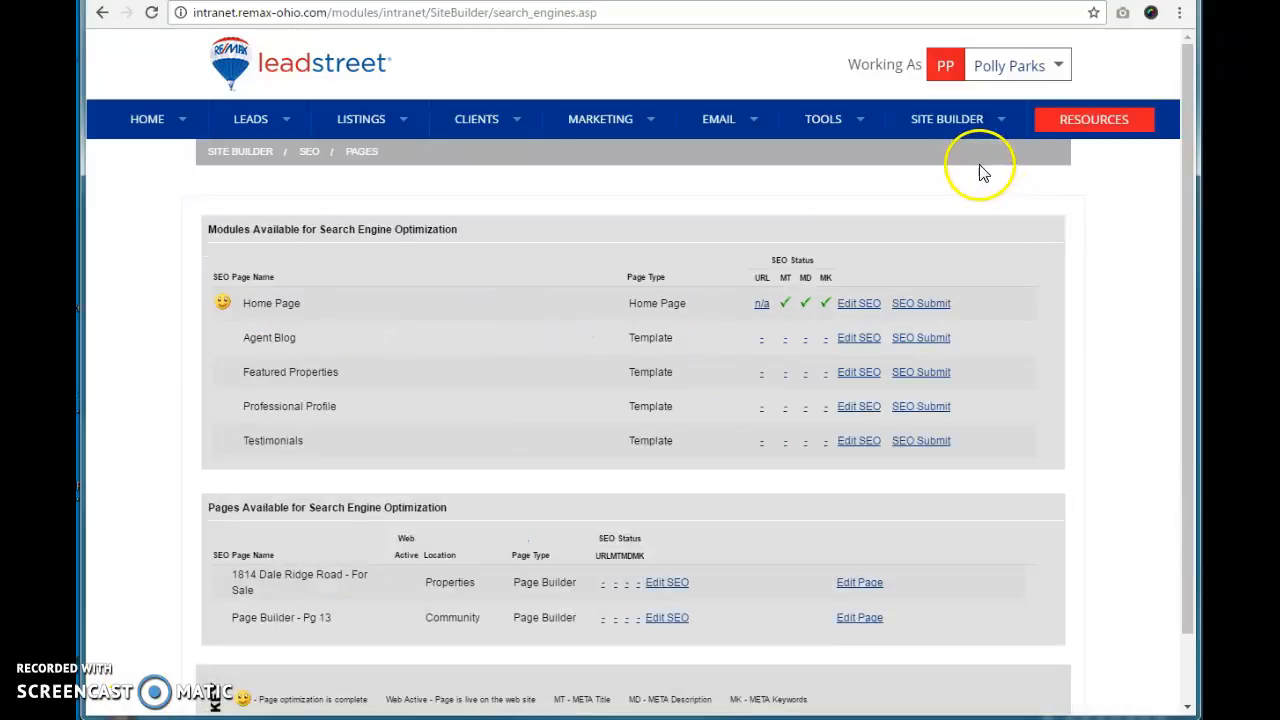
left_click(983, 121)
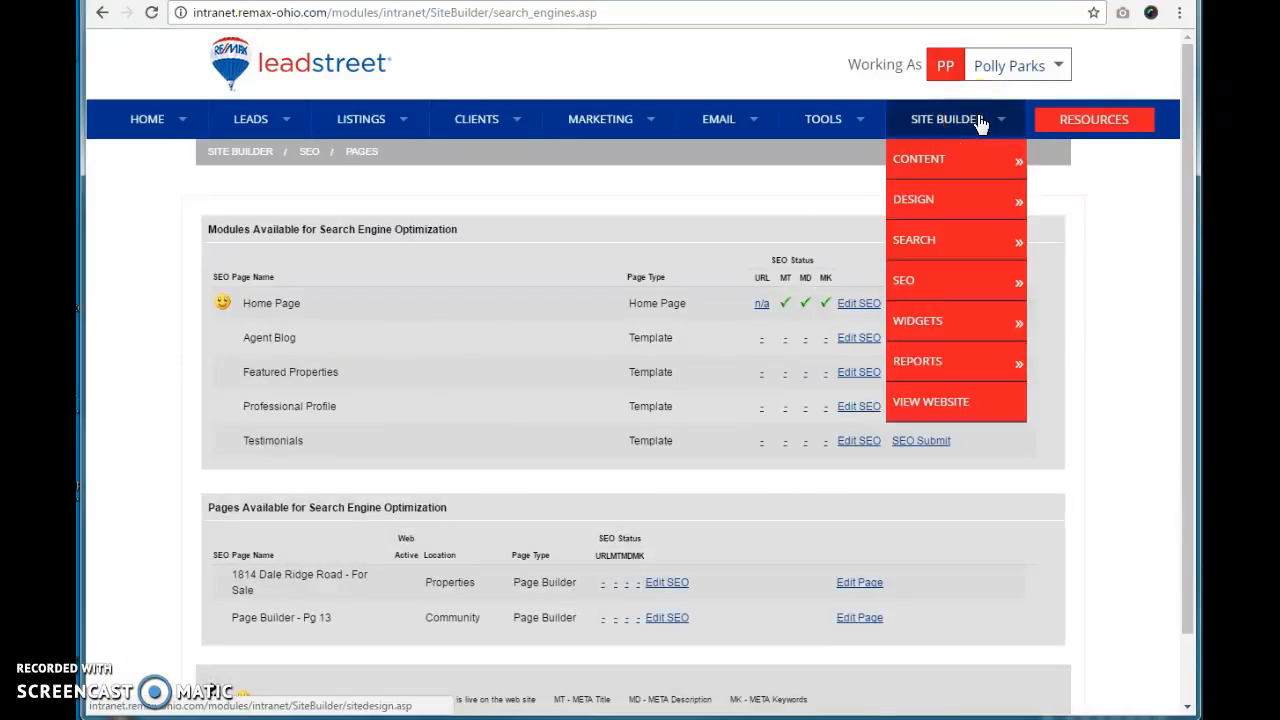
mouse_move(918, 292)
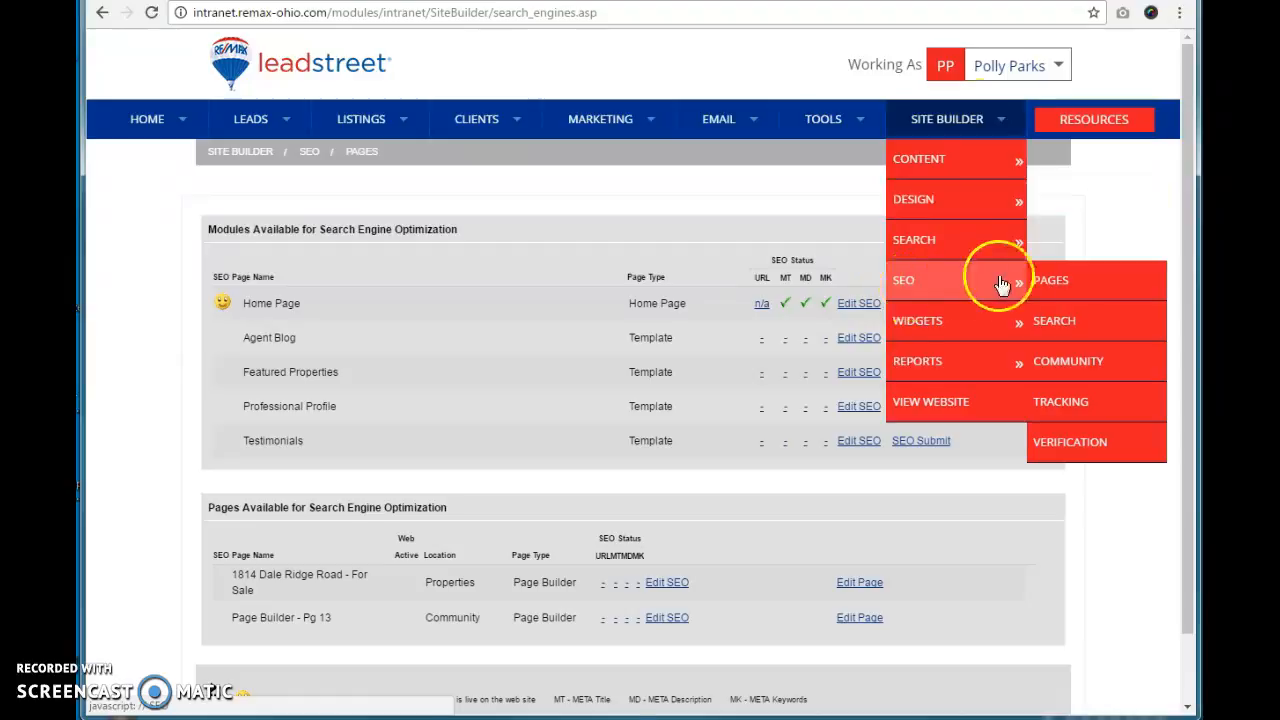
left_click(1050, 282)
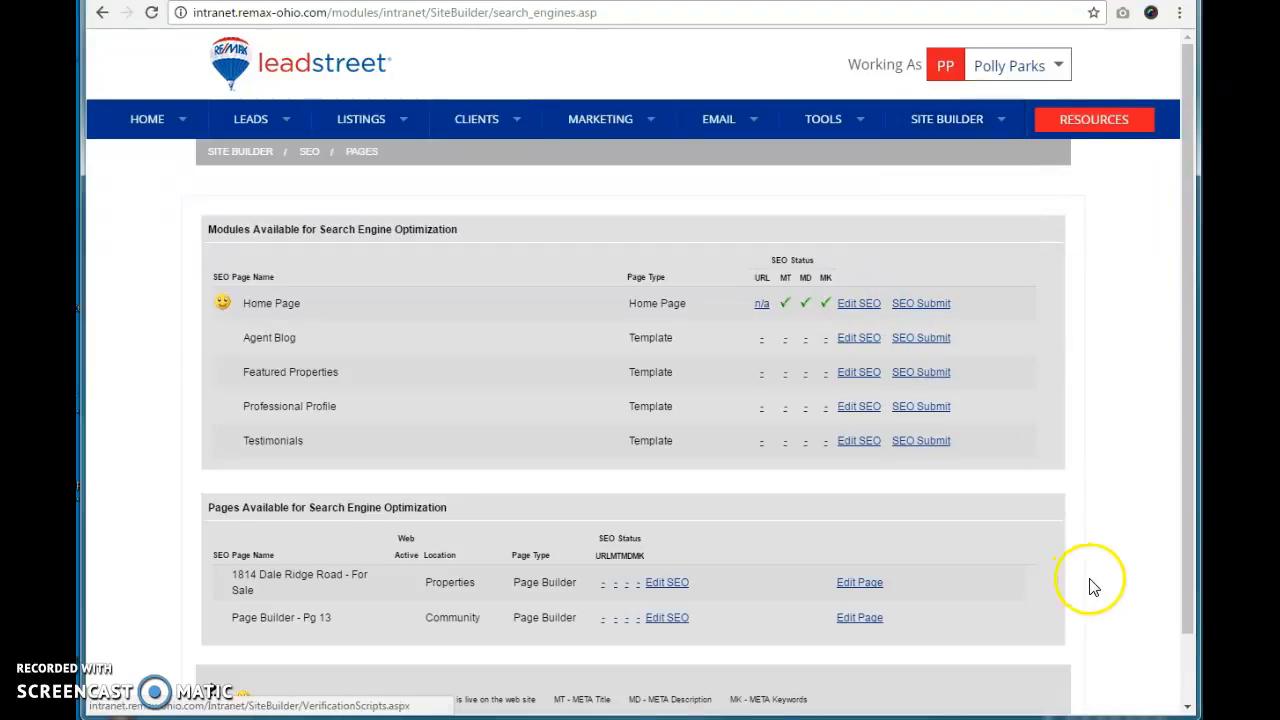
scroll(1114, 580, "down", 2)
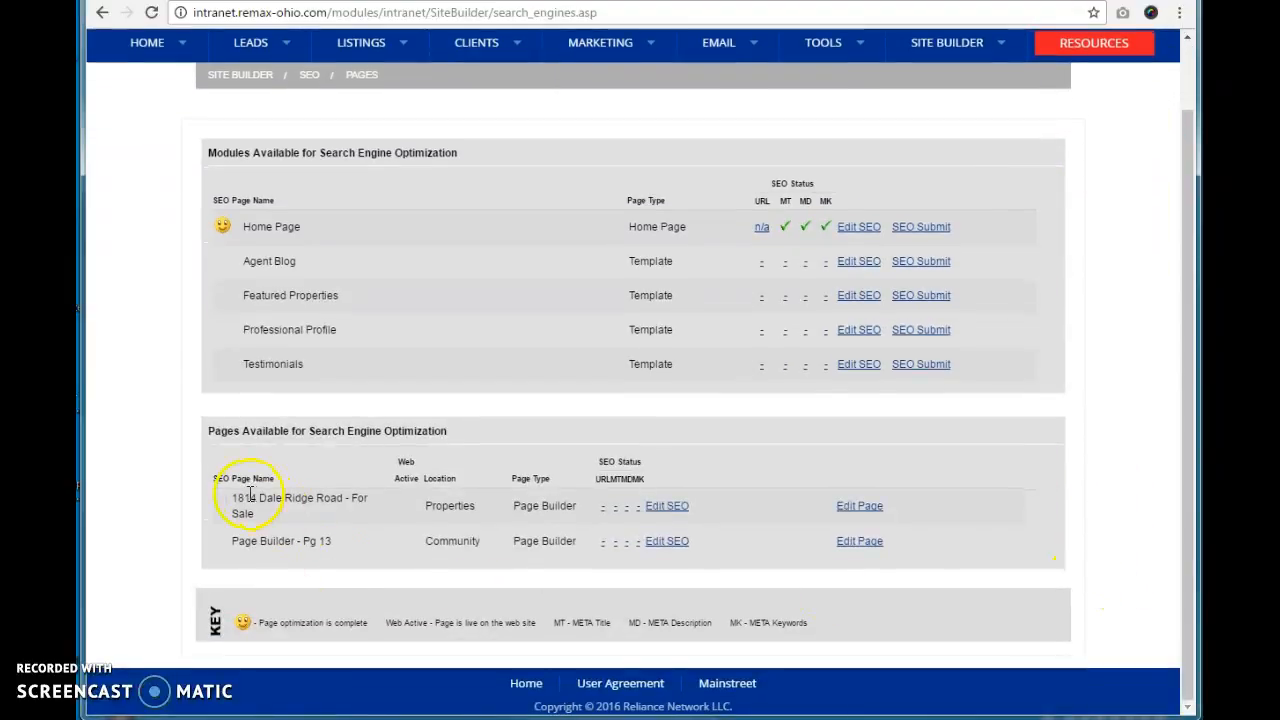
left_click_drag(231, 497, 320, 514)
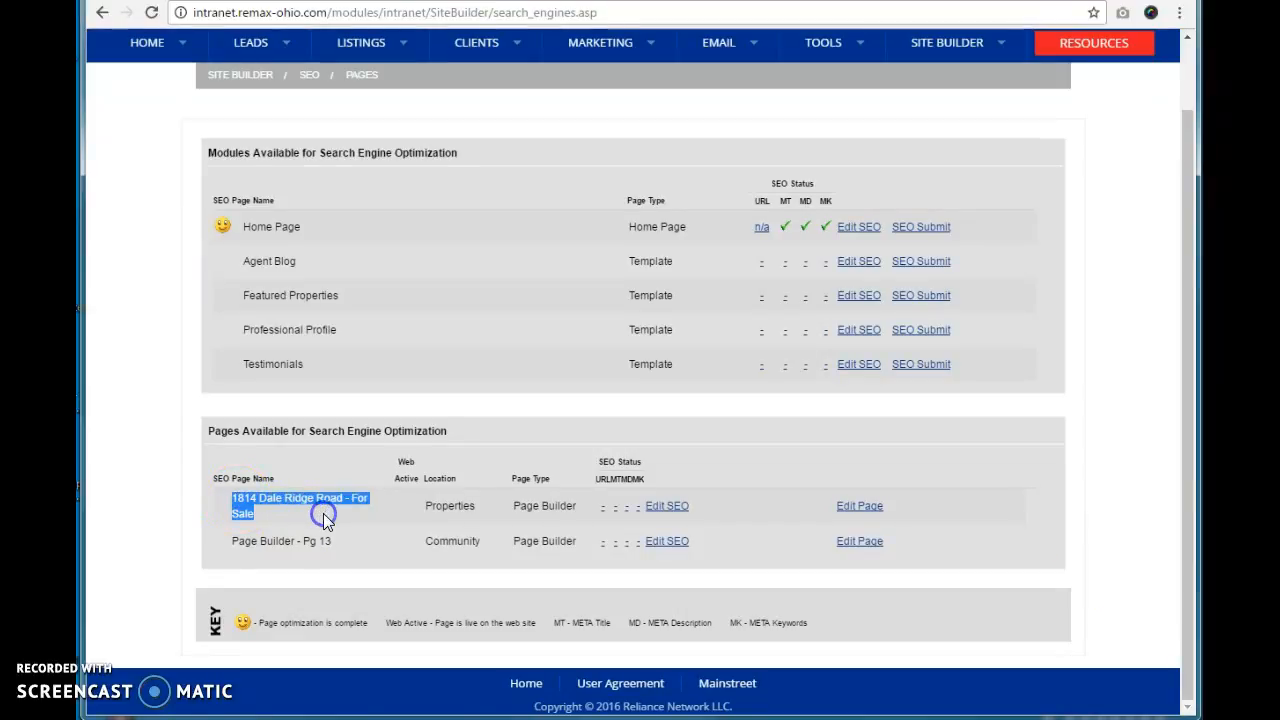
left_click(681, 510)
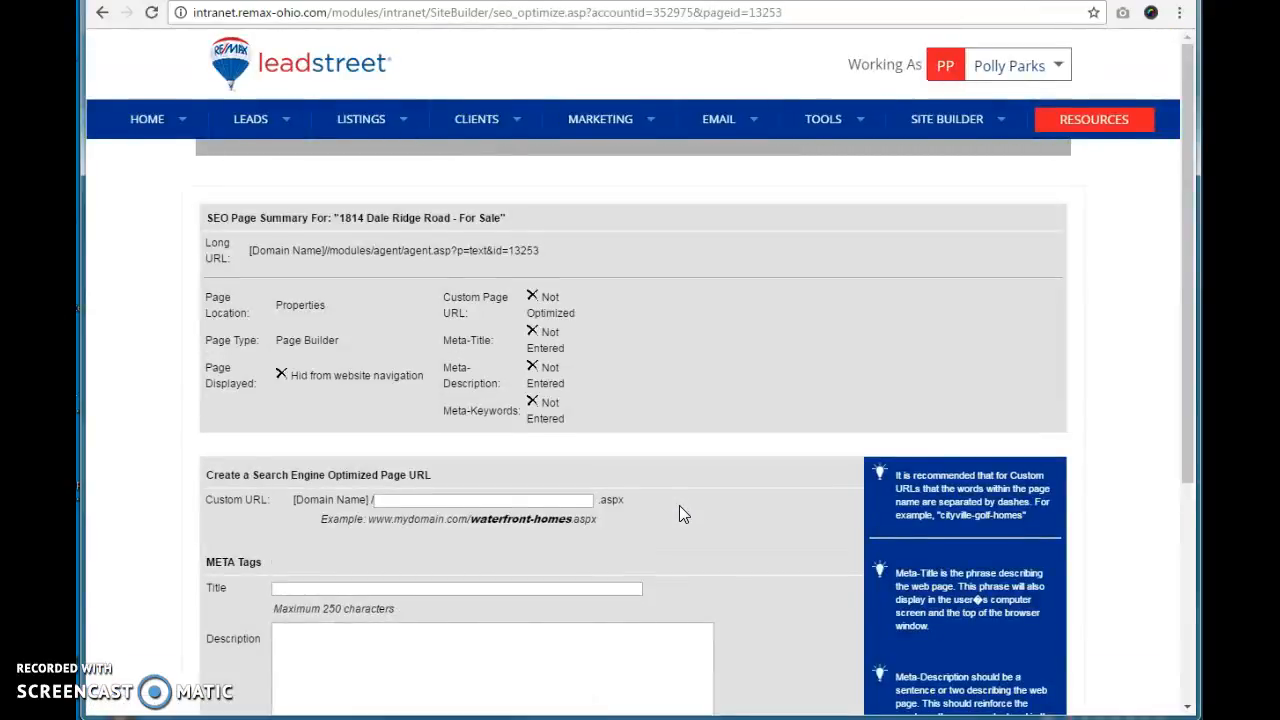
scroll(679, 505, "down", 2)
left_click(435, 360)
left_click(419, 329)
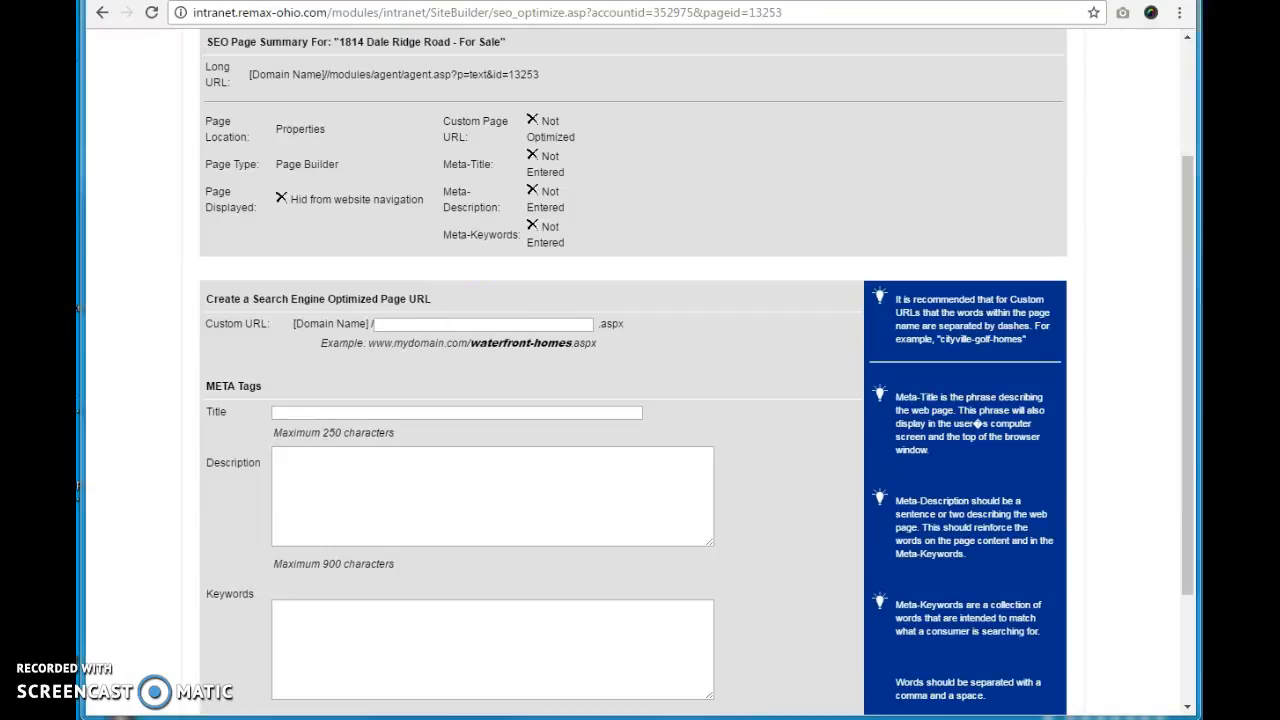
left_click(449, 322)
left_click(398, 325)
key("BackSpace")
left_click(411, 326)
key("BackSpace")
left_click(431, 324)
key("BackSpace")
left_click(467, 321)
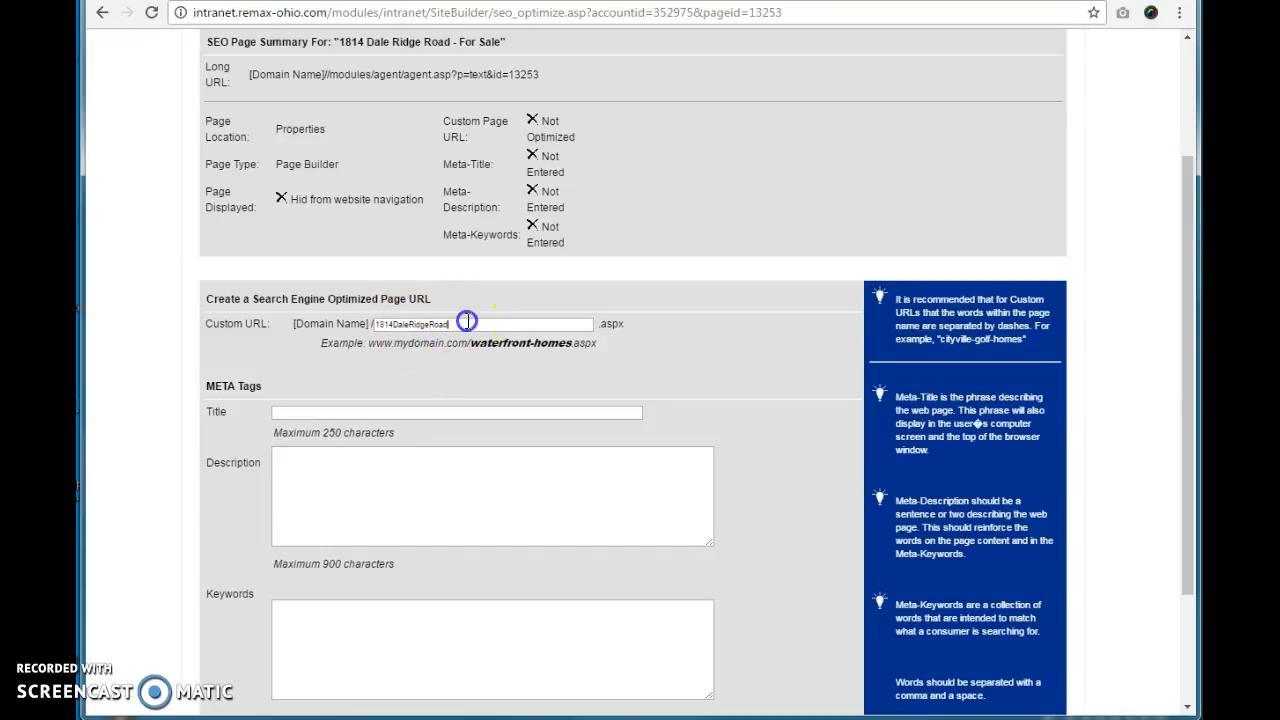
type("-ForSale")
left_click_drag(490, 324, 355, 315)
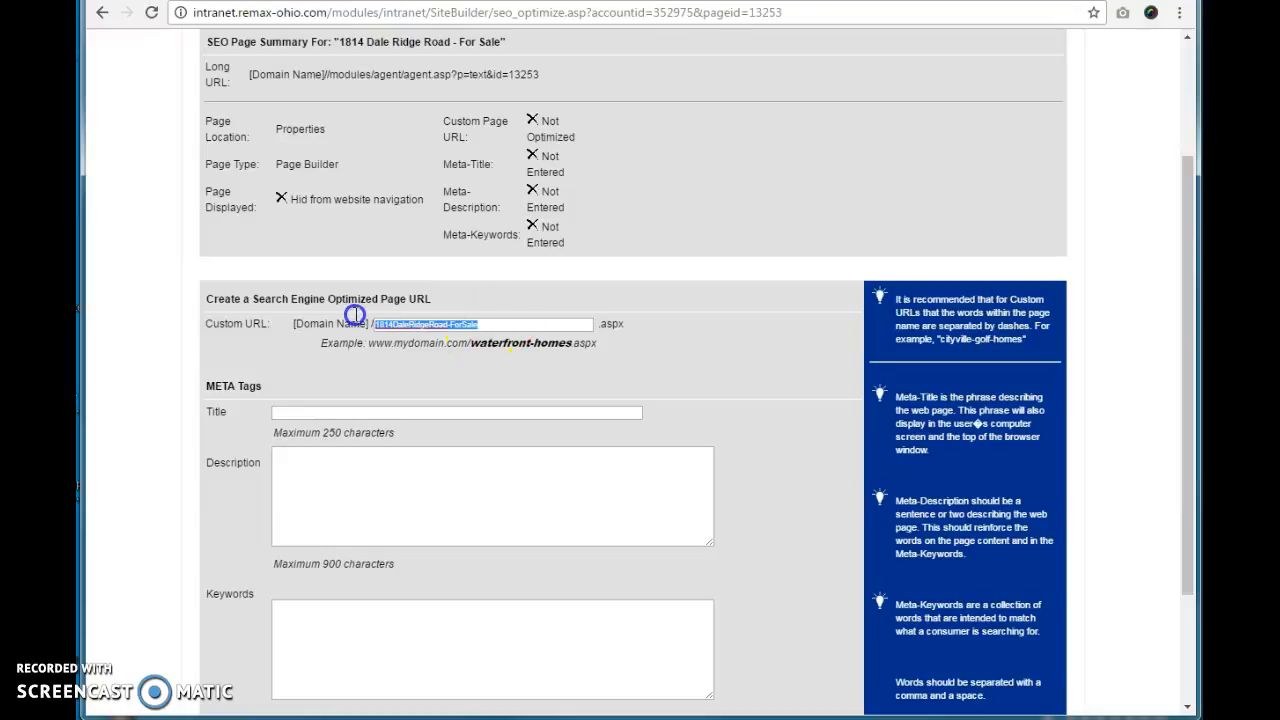
left_click(438, 403)
type("- For Sale")
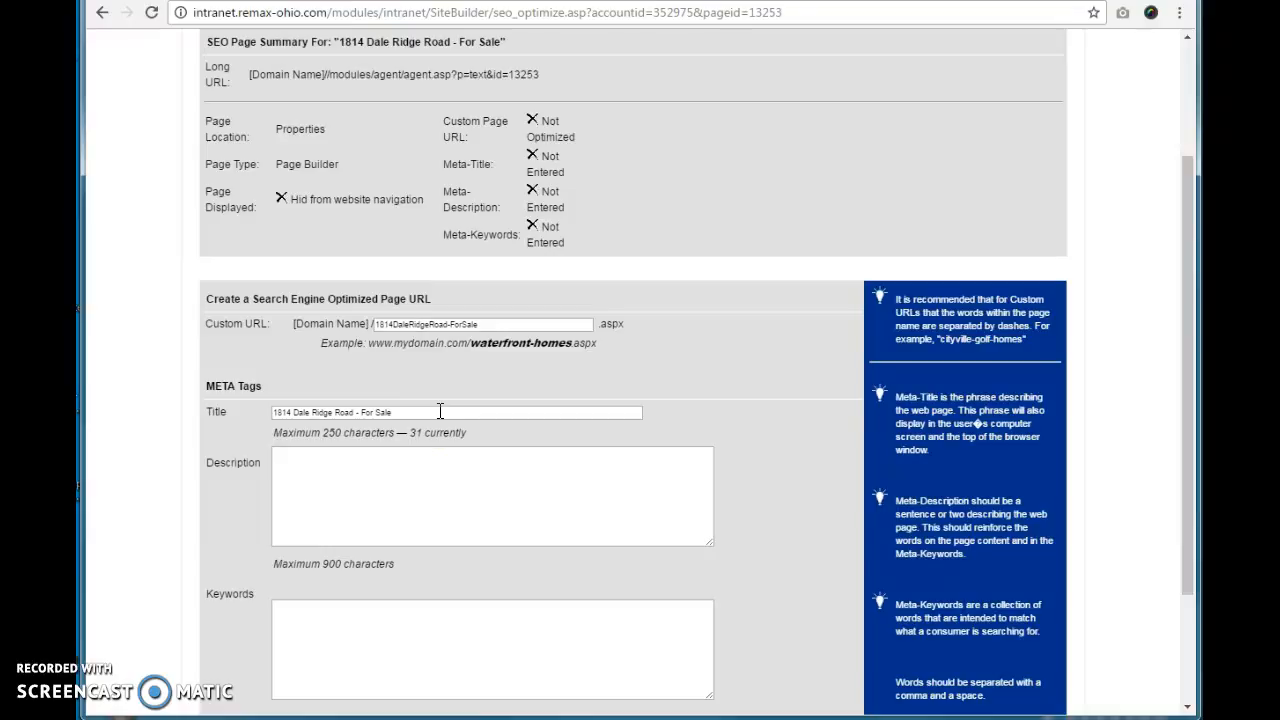
left_click(426, 500)
left_click(398, 620)
type("FO")
key("BackSpace")
key("BackSpace")
key("BackSpace")
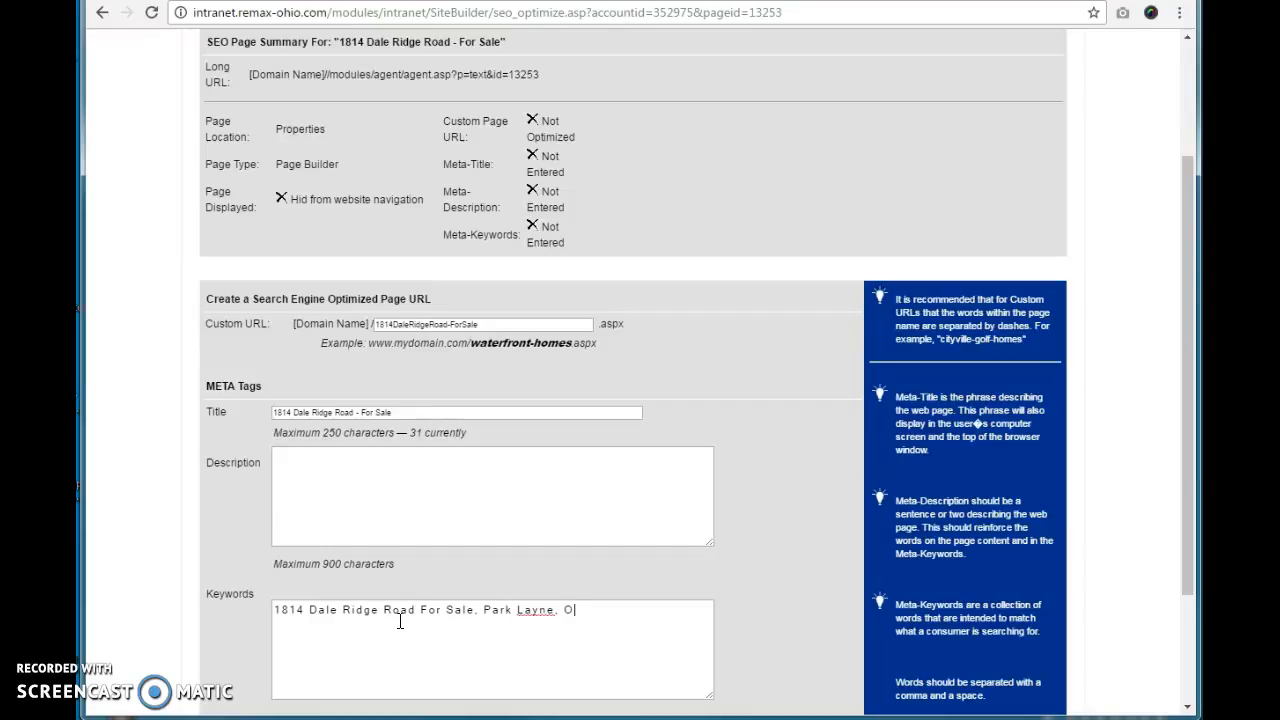
type("for sale Park")
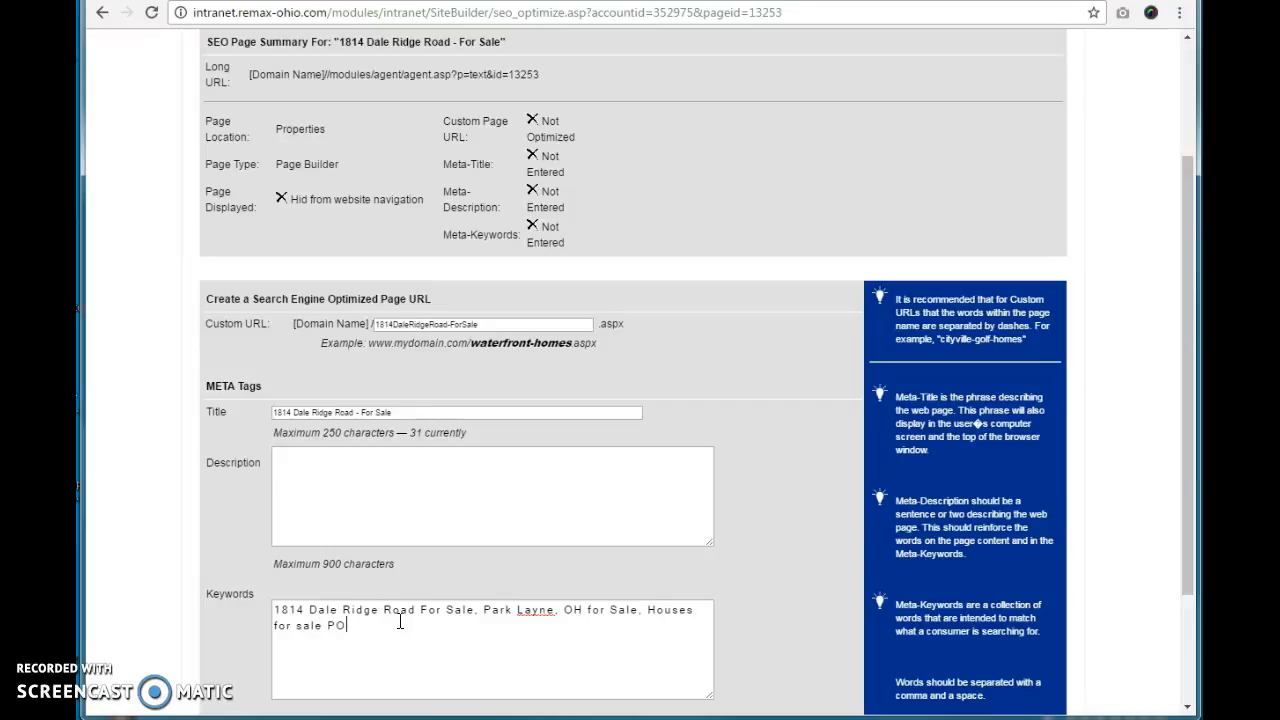
type(" Layne, Homes for sale Park Layne")
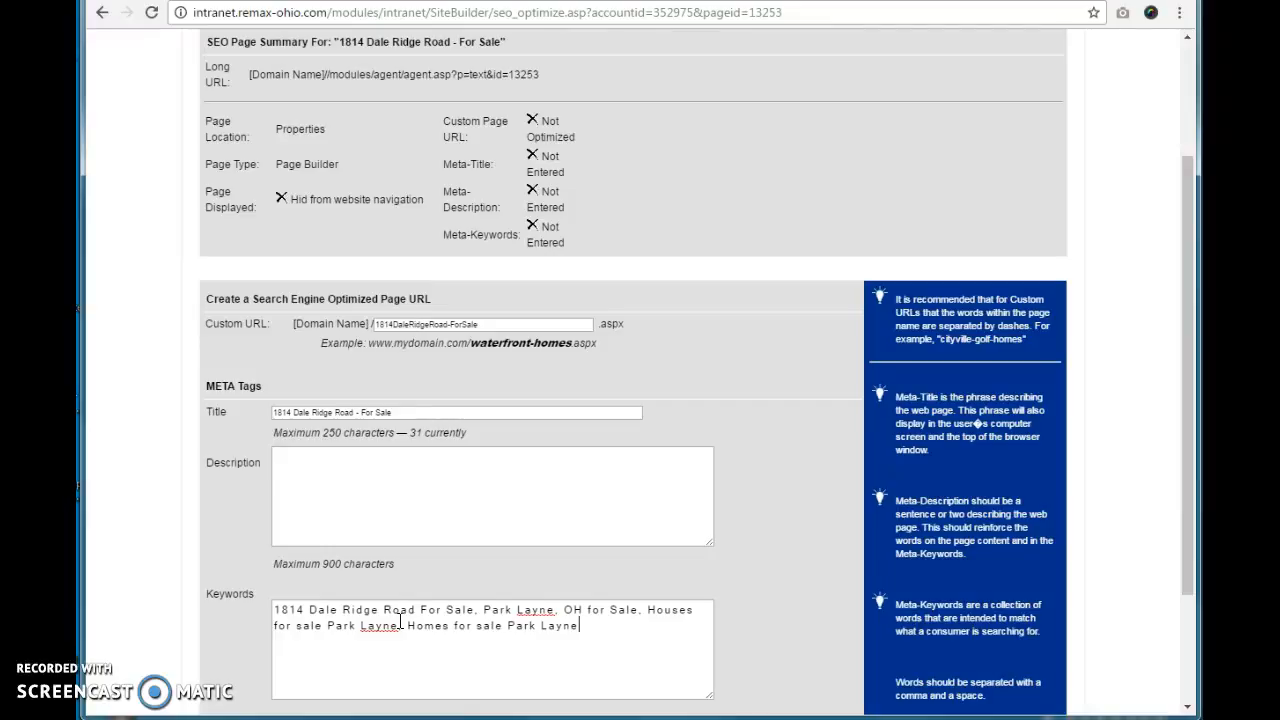
left_click(365, 482)
type("More information about")
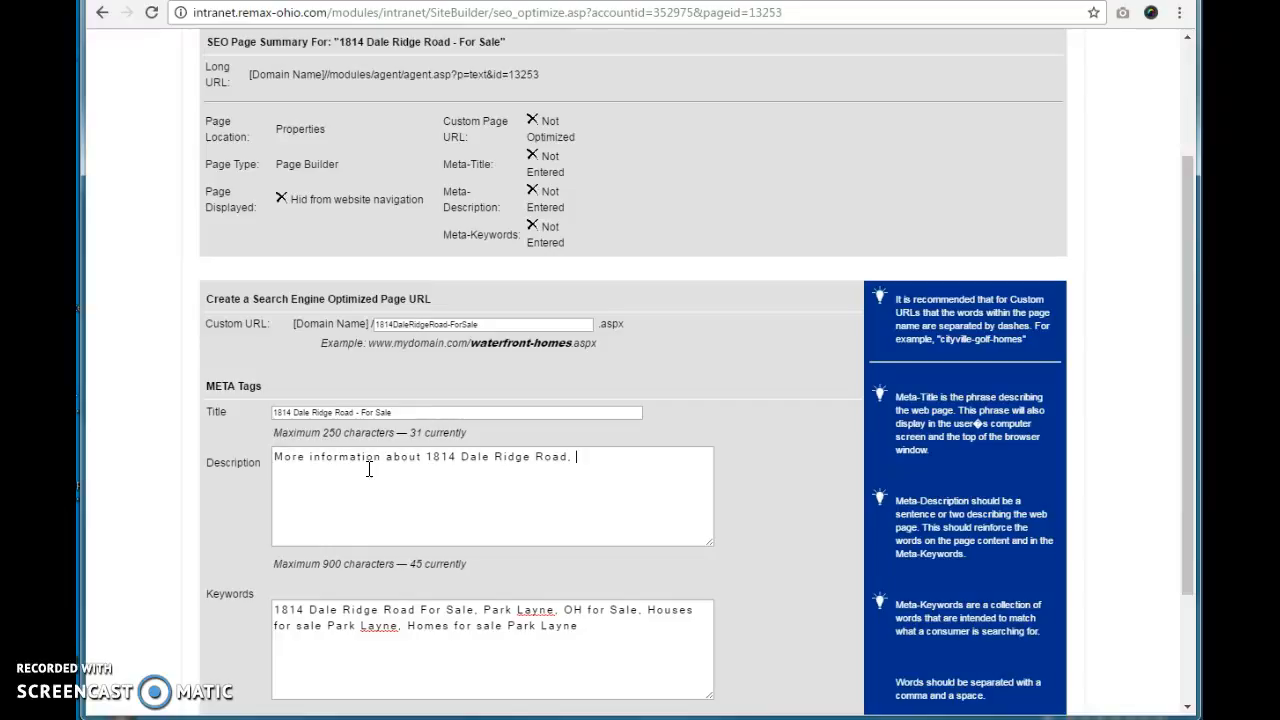
type(", L")
key("BackSpace")
type("Da")
key("BackSpace")
key("BackSpace")
type("LaPark Layne, OH")
Step: Save the page's SEO settings
scroll(400, 540, "down", 2)
left_click(615, 466)
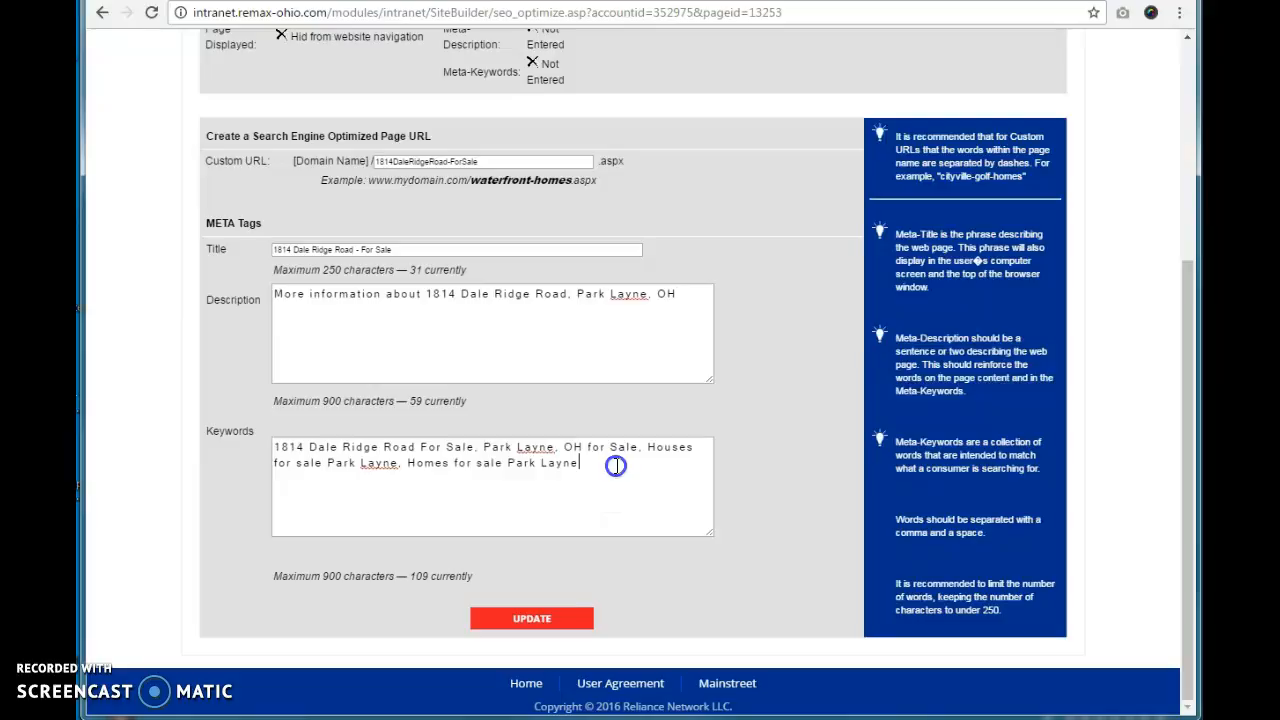
left_click_drag(615, 466, 180, 434)
left_click(330, 463)
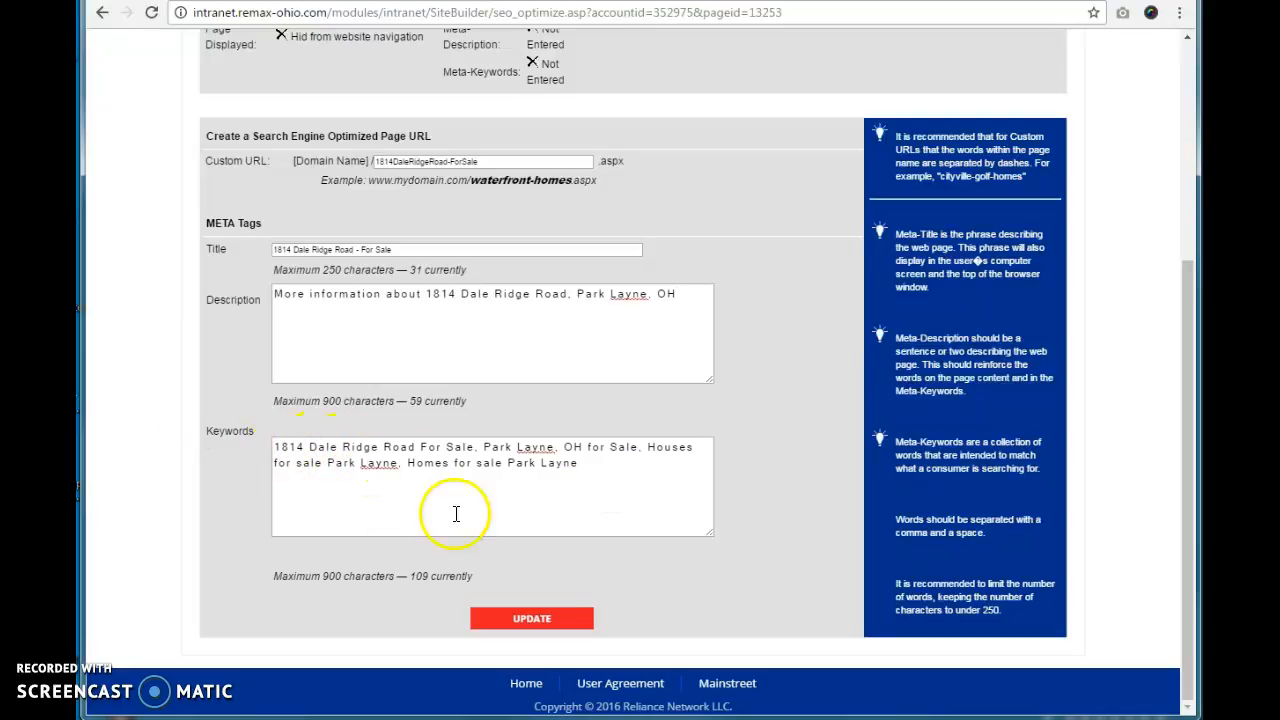
left_click(531, 619)
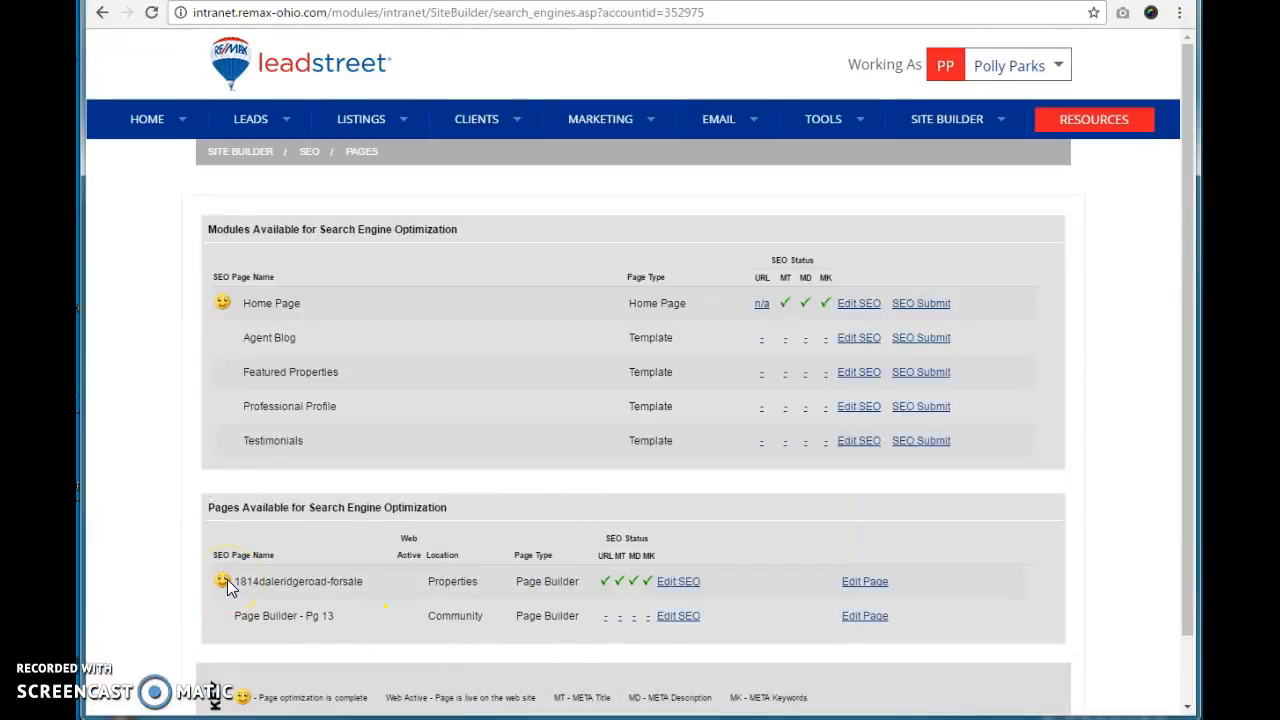
scroll(227, 587, "down", 1)
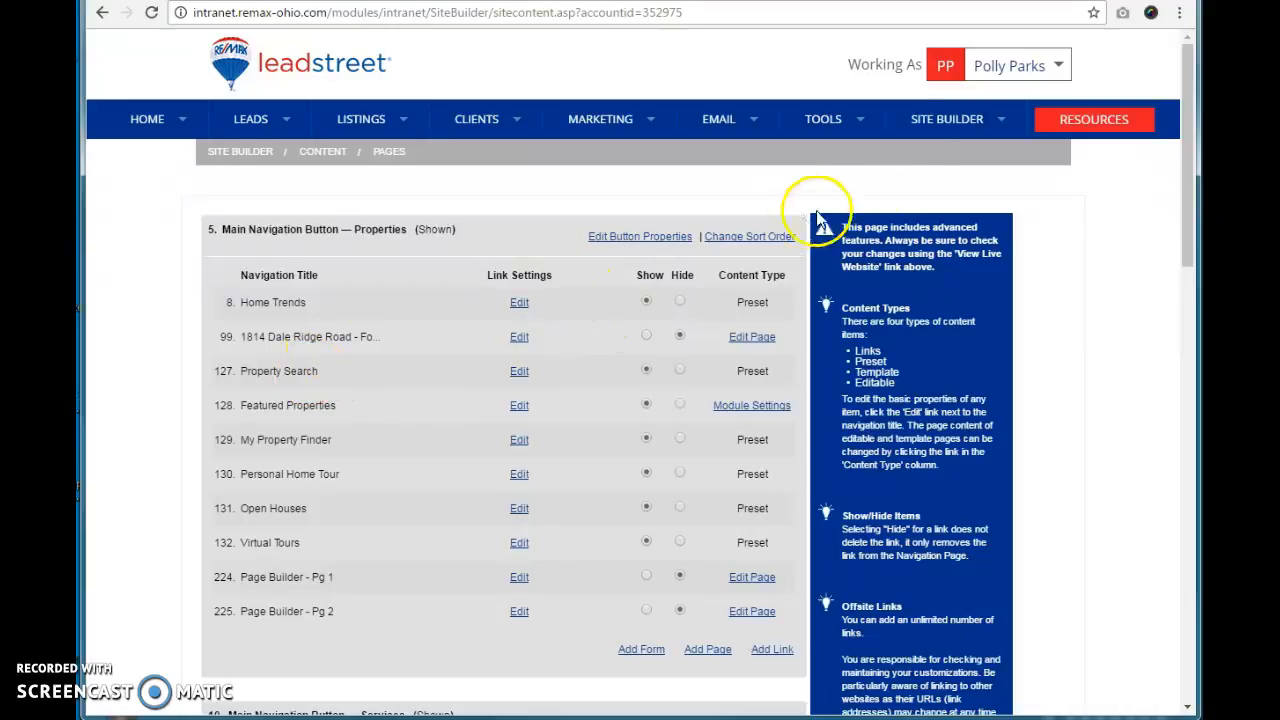
mouse_move(943, 116)
mouse_move(938, 160)
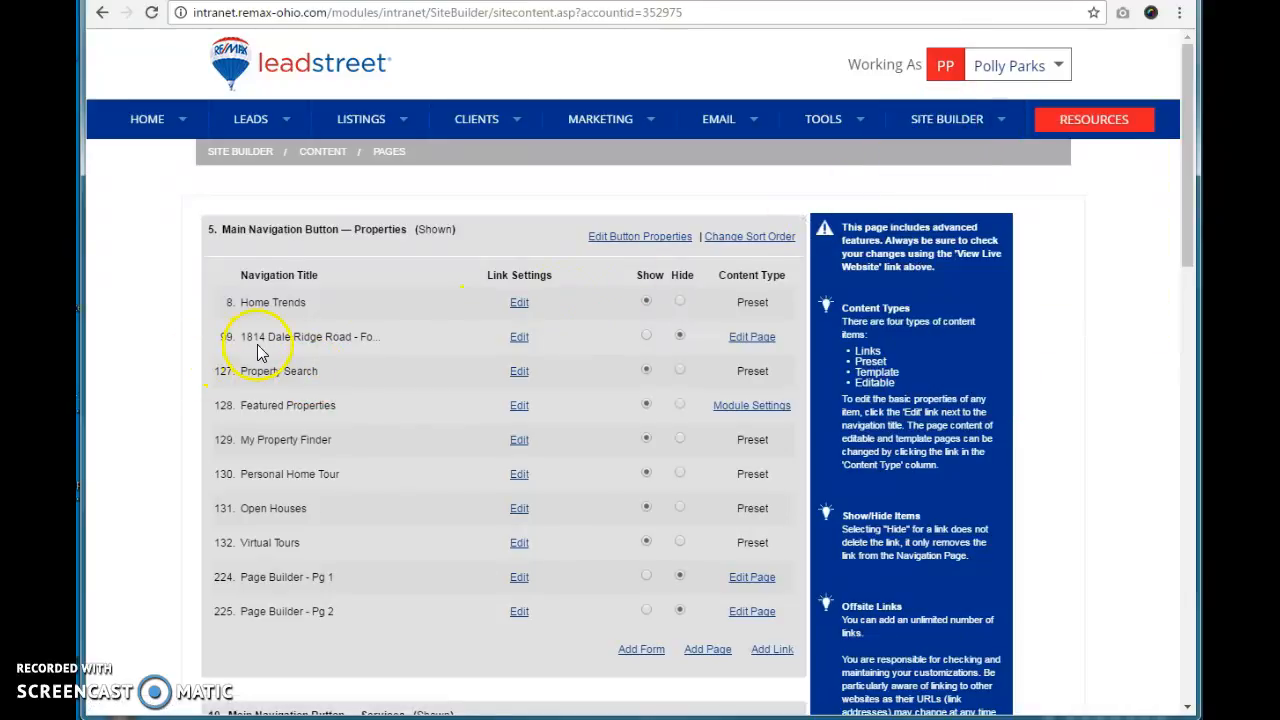
left_click(646, 337)
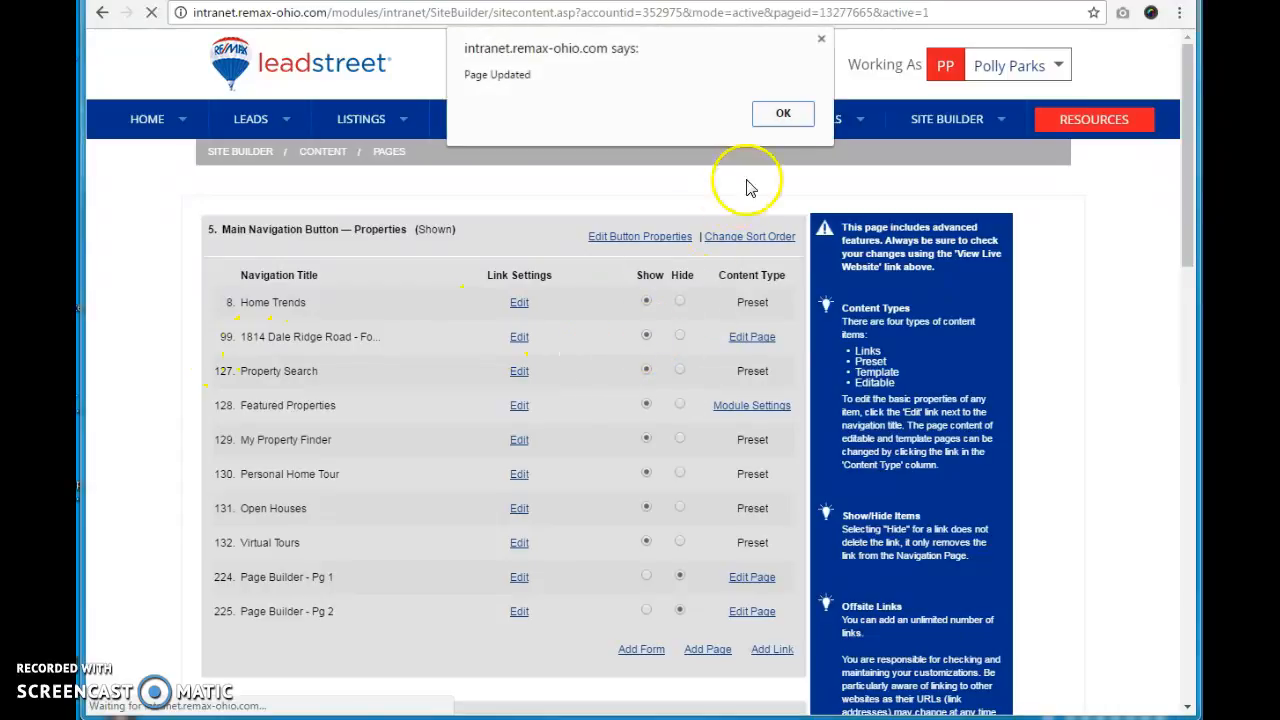
left_click(790, 111)
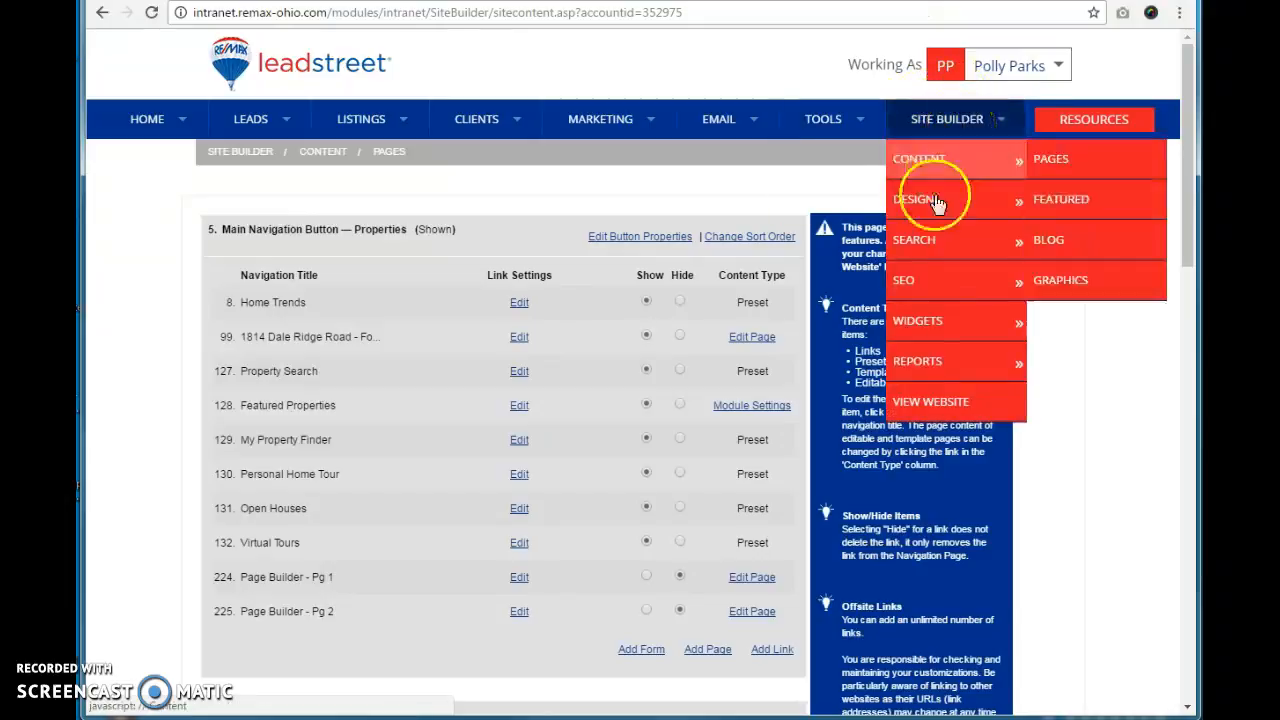
Step: Open the SEO Pages list to review the page's SEO status
mouse_move(920, 280)
left_click(1065, 283)
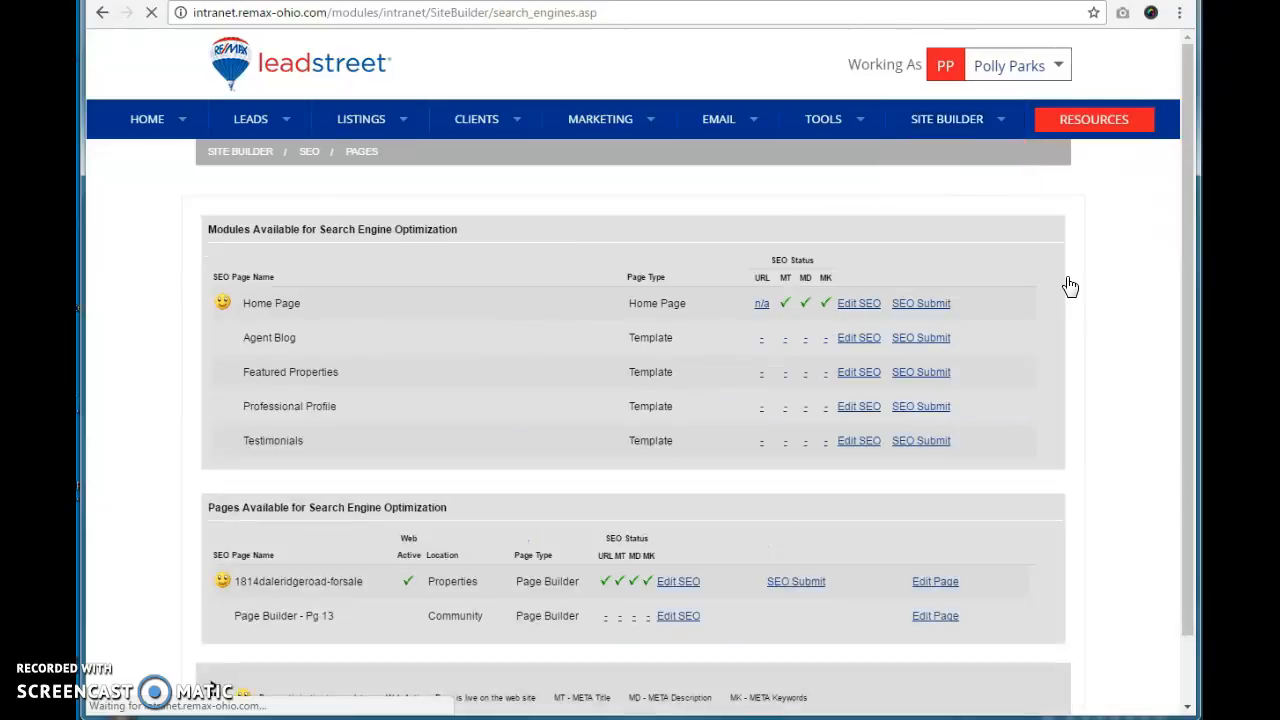
scroll(805, 530, "down", 1)
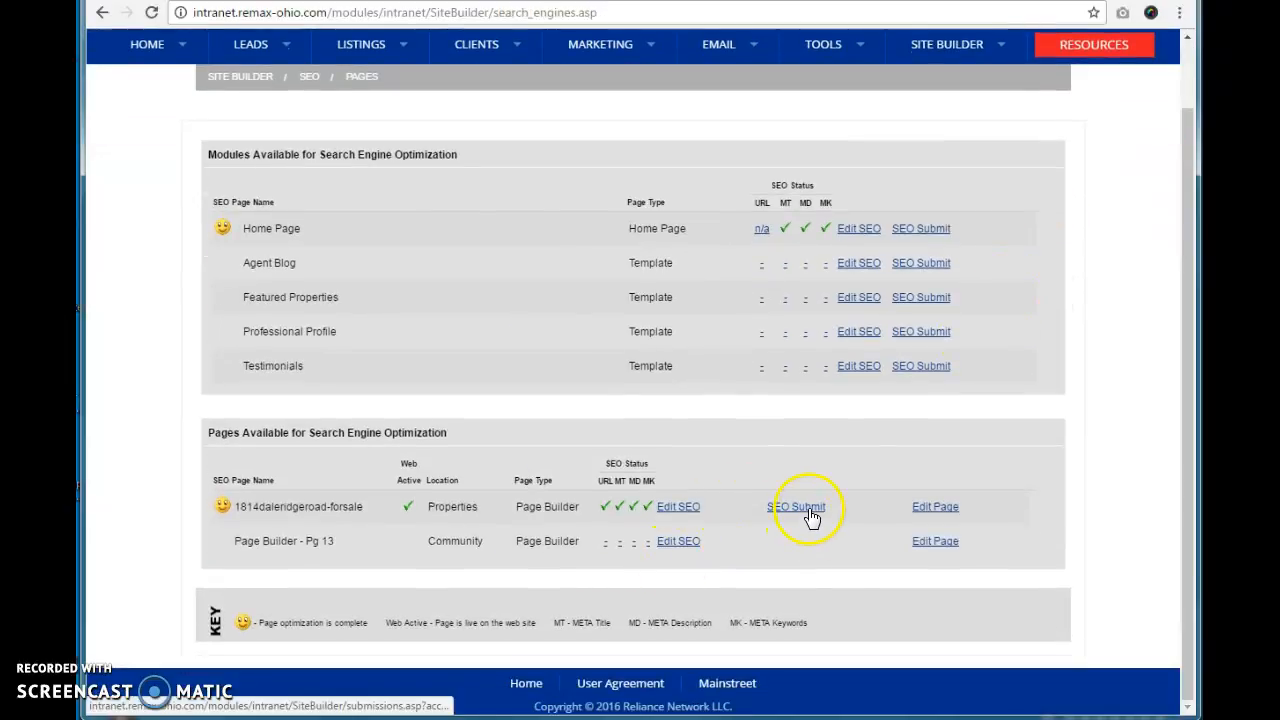
left_click(810, 517)
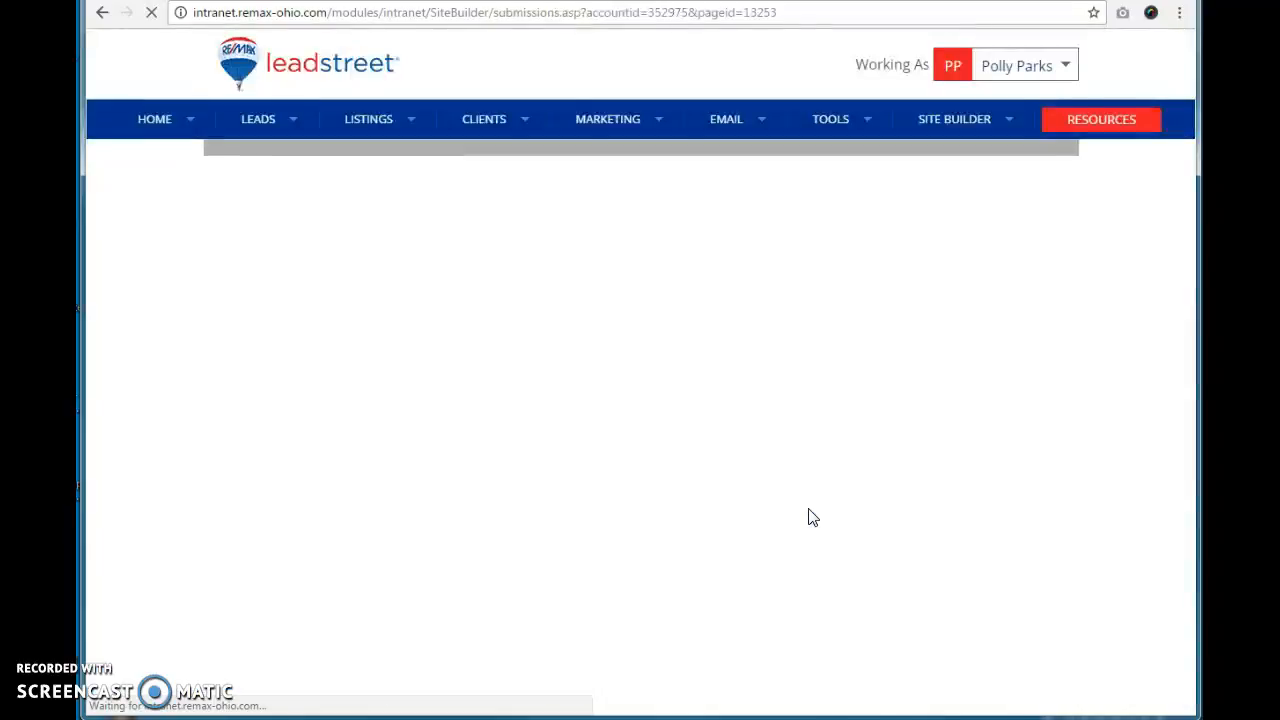
scroll(810, 515, "down", 4)
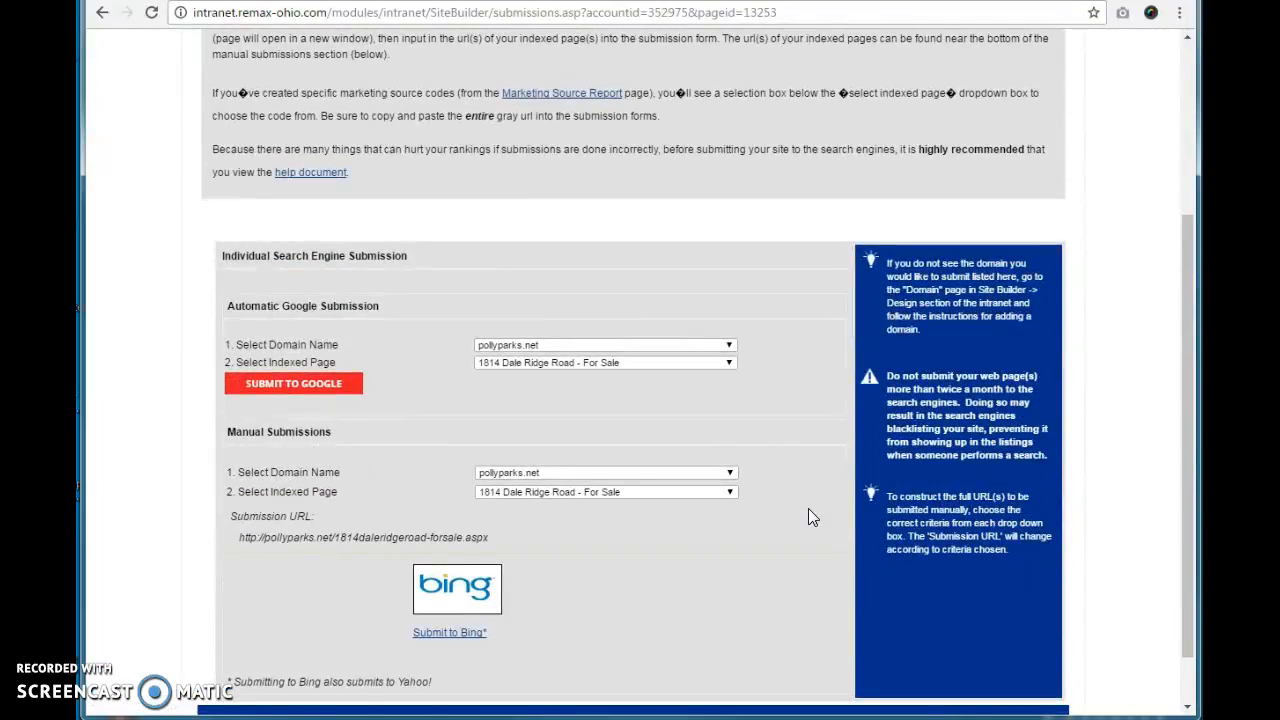
left_click(316, 400)
left_click(313, 395)
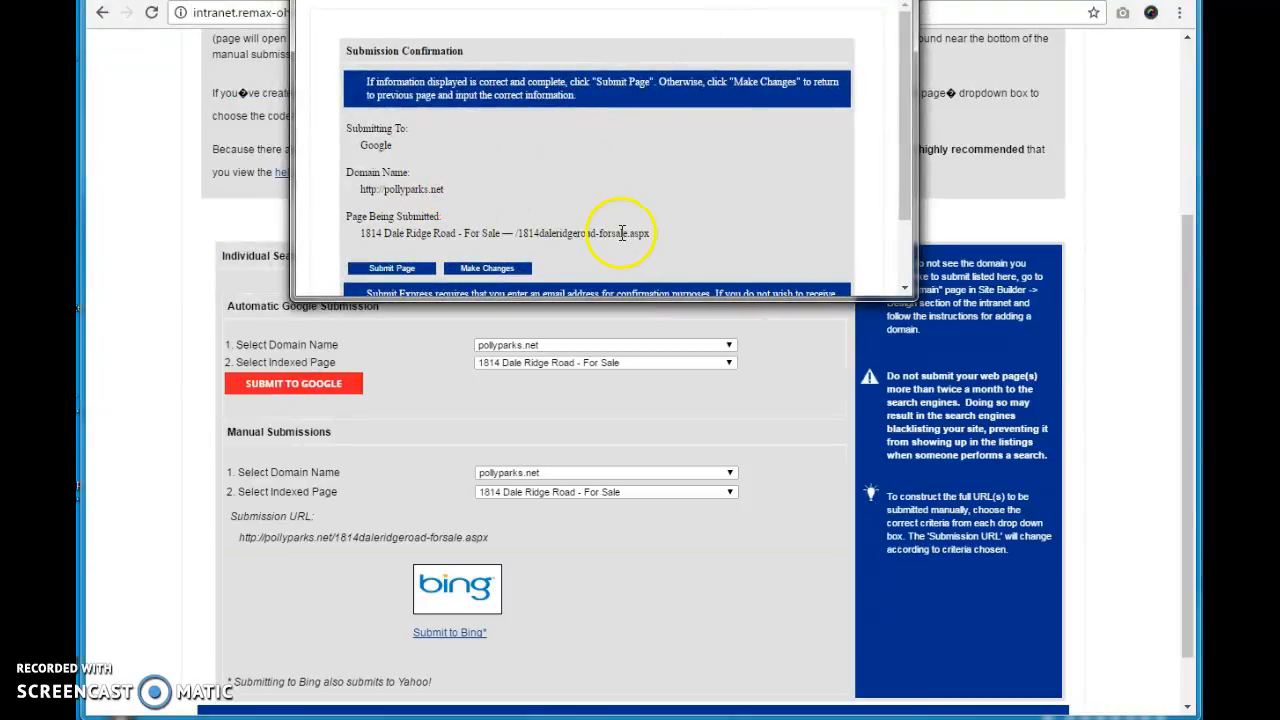
scroll(440, 200, "down", 1)
left_click(422, 182)
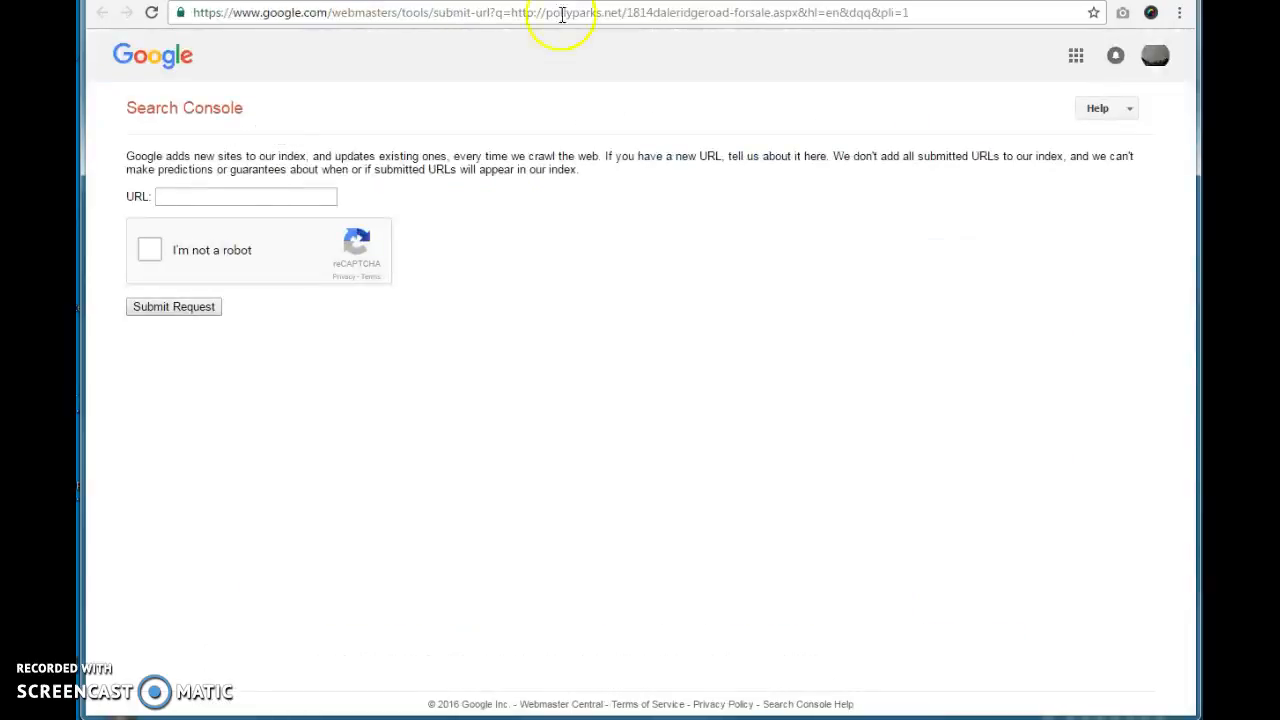
left_click(242, 197)
type("pollyparks.net")
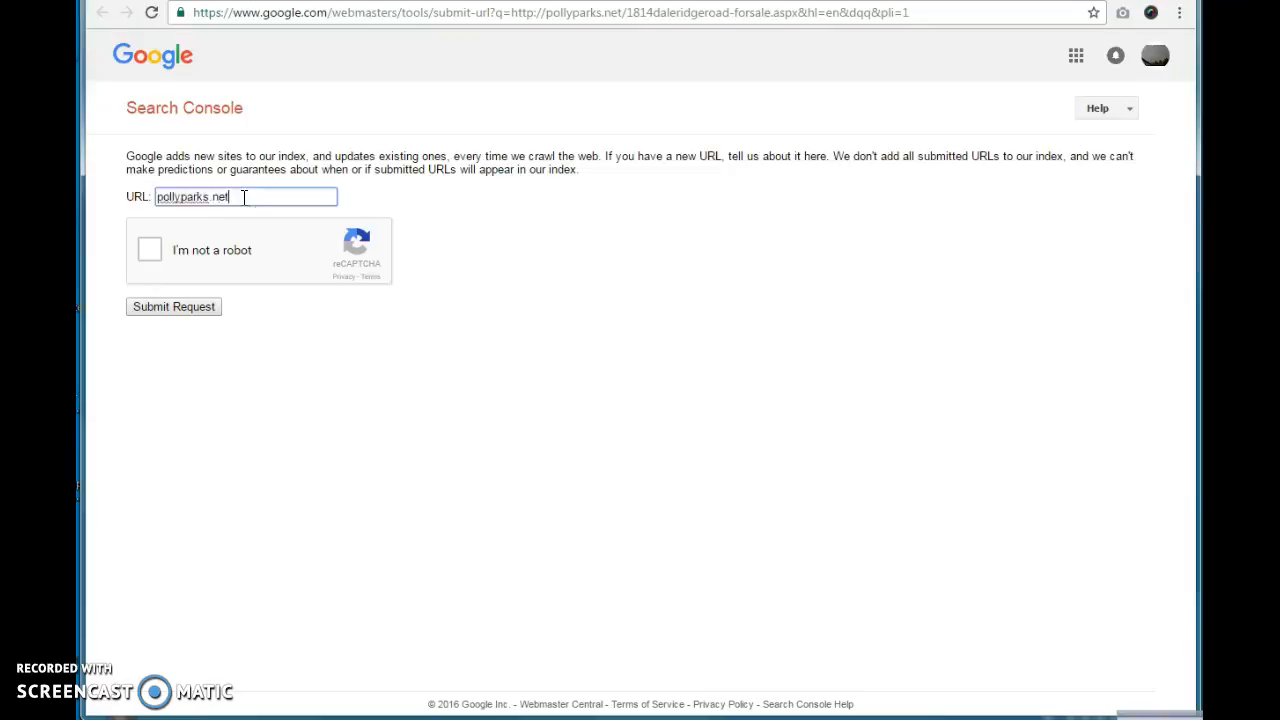
type("/1814")
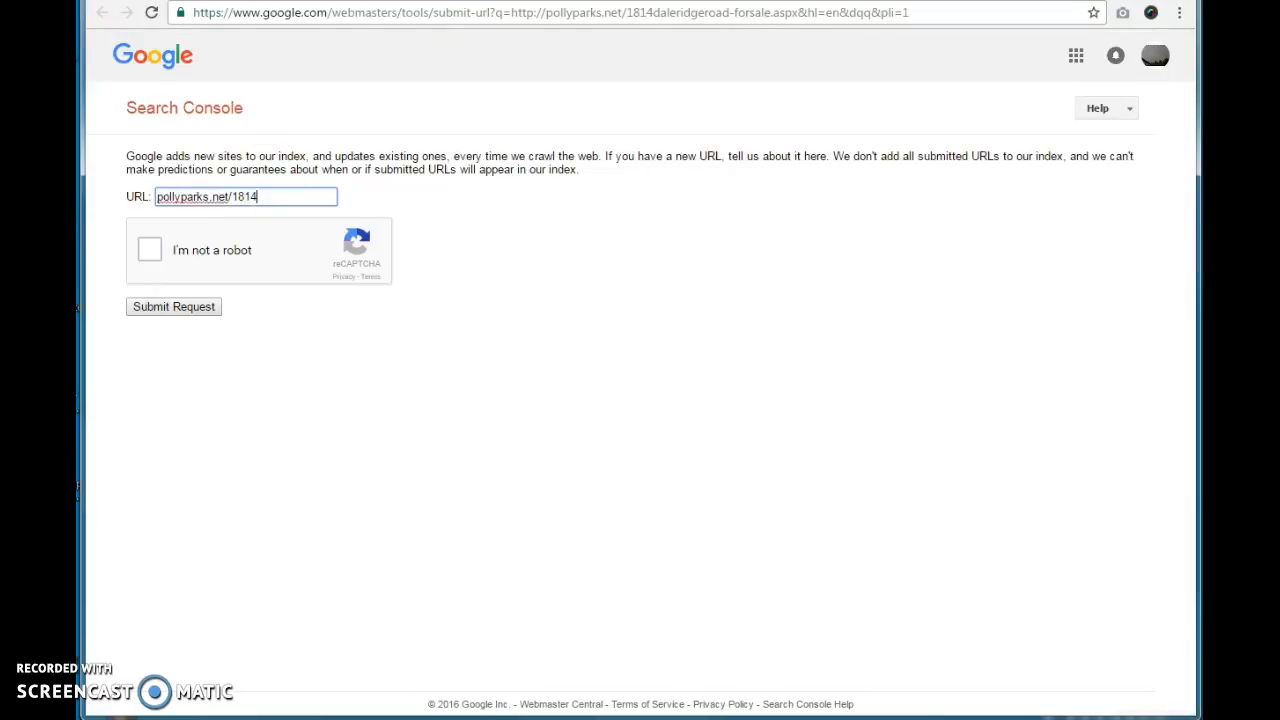
left_click(313, 130)
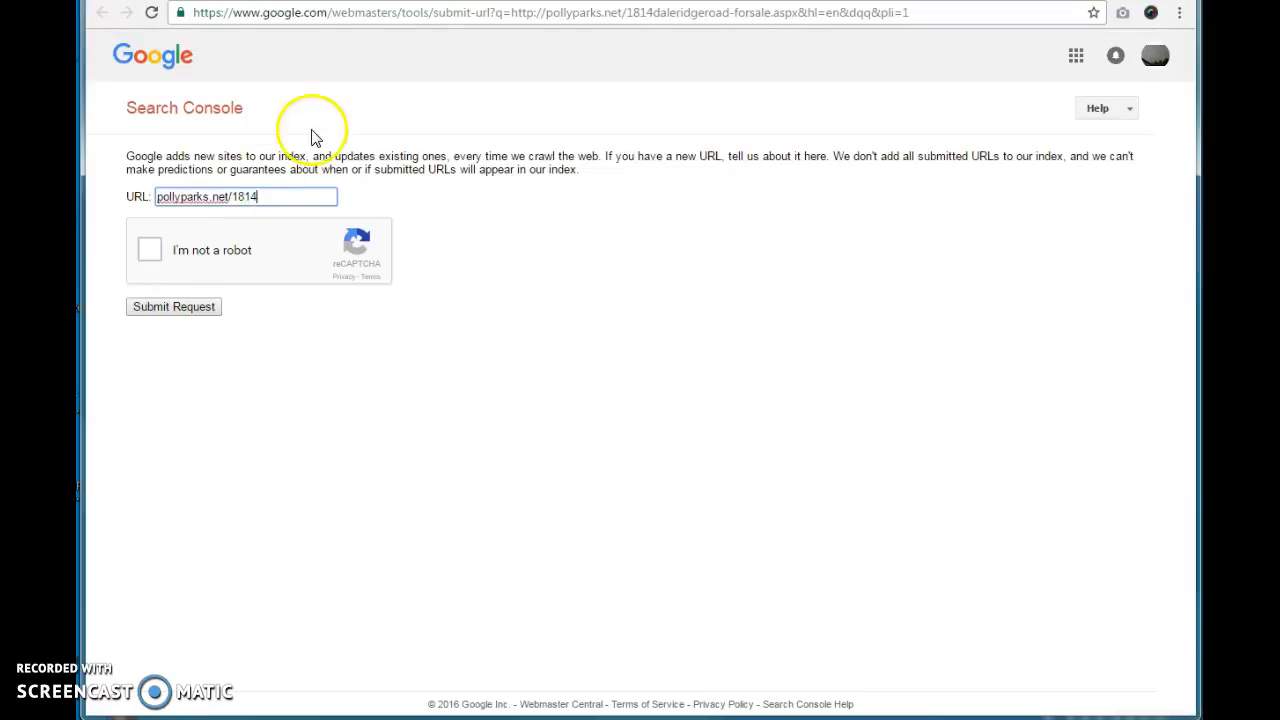
left_click_drag(262, 197, 233, 196)
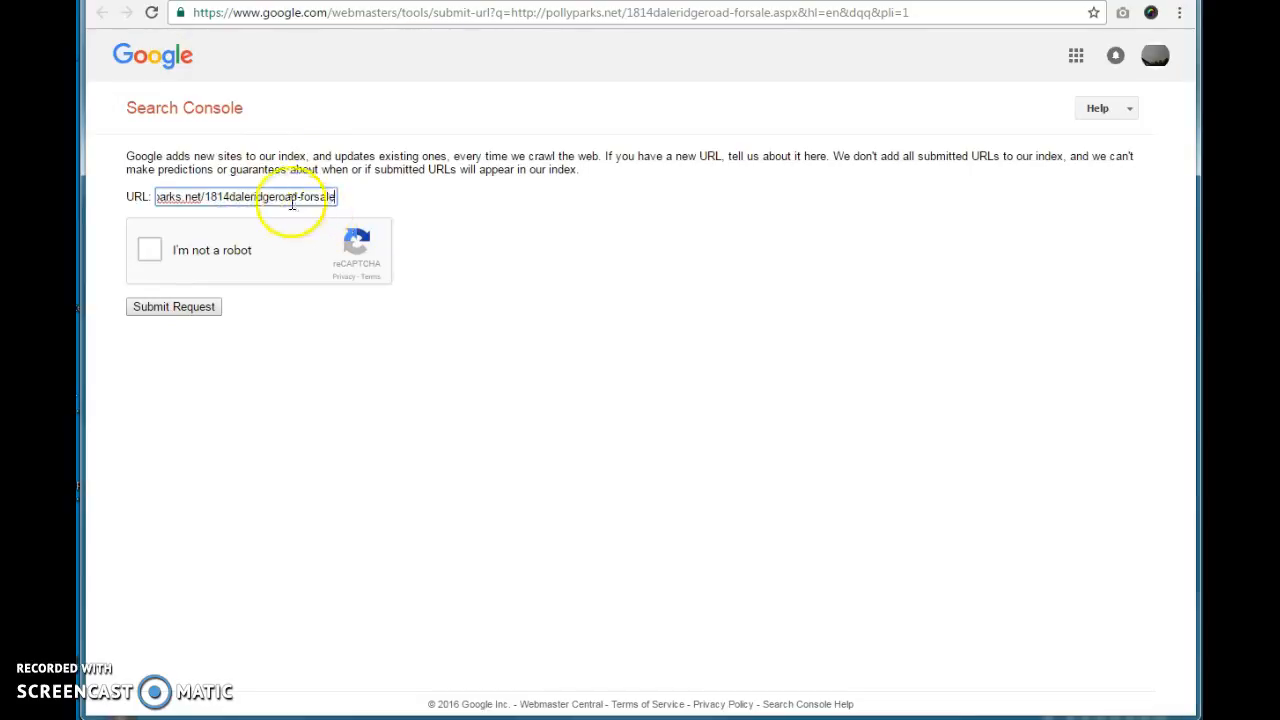
left_click(150, 258)
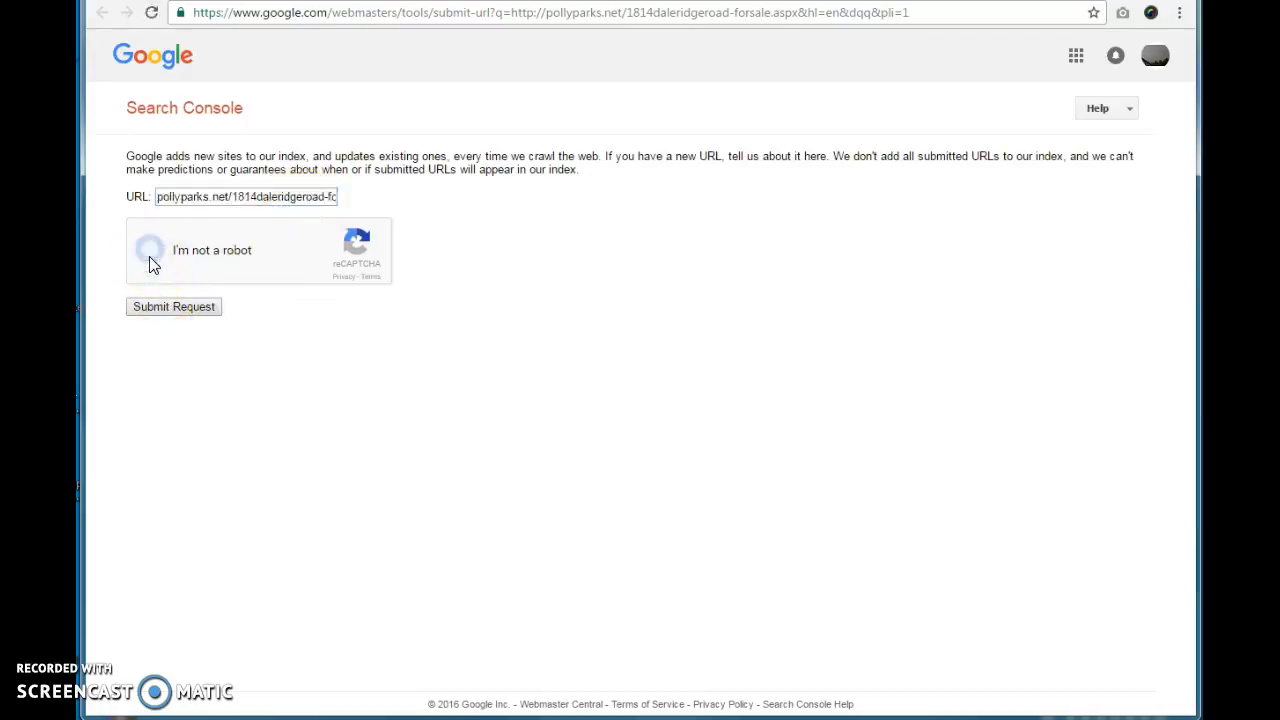
left_click(177, 314)
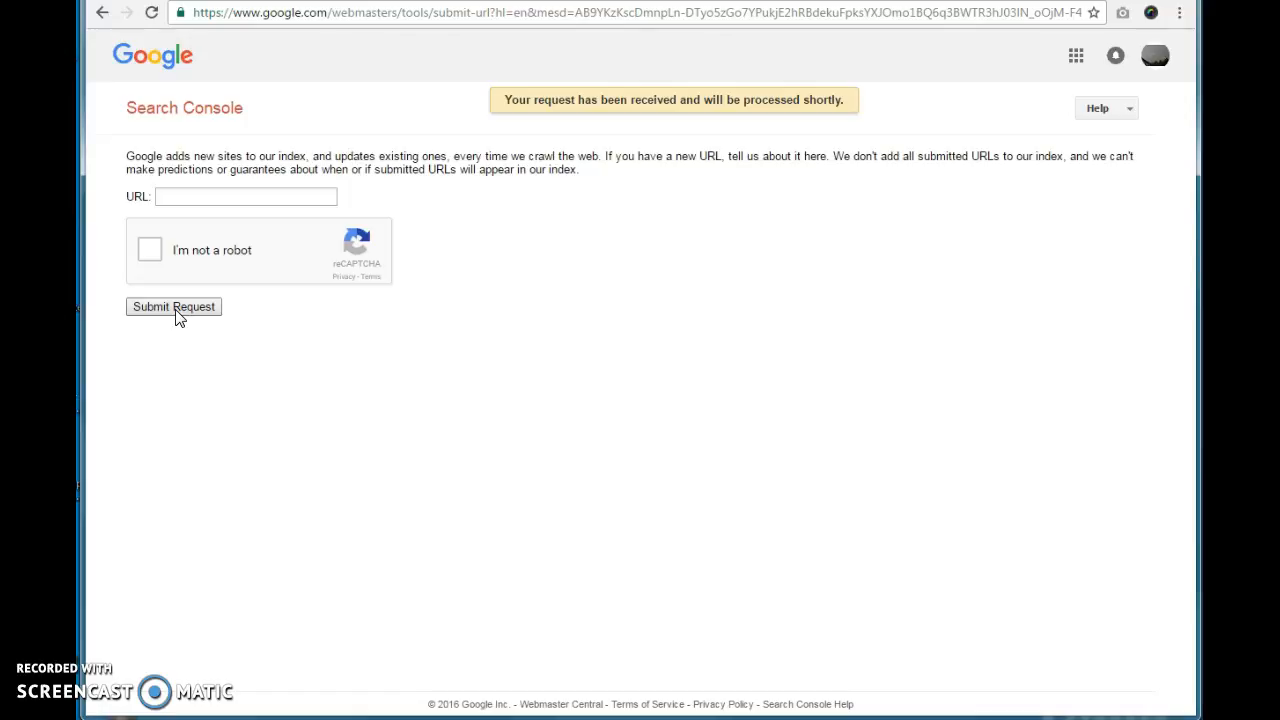
left_click(180, 312)
Step: Return to the page's SEO summary in the intranet and try submitting it to search engines
left_click(490, 0)
left_click(490, 0)
left_click(490, 0)
left_click(722, 543)
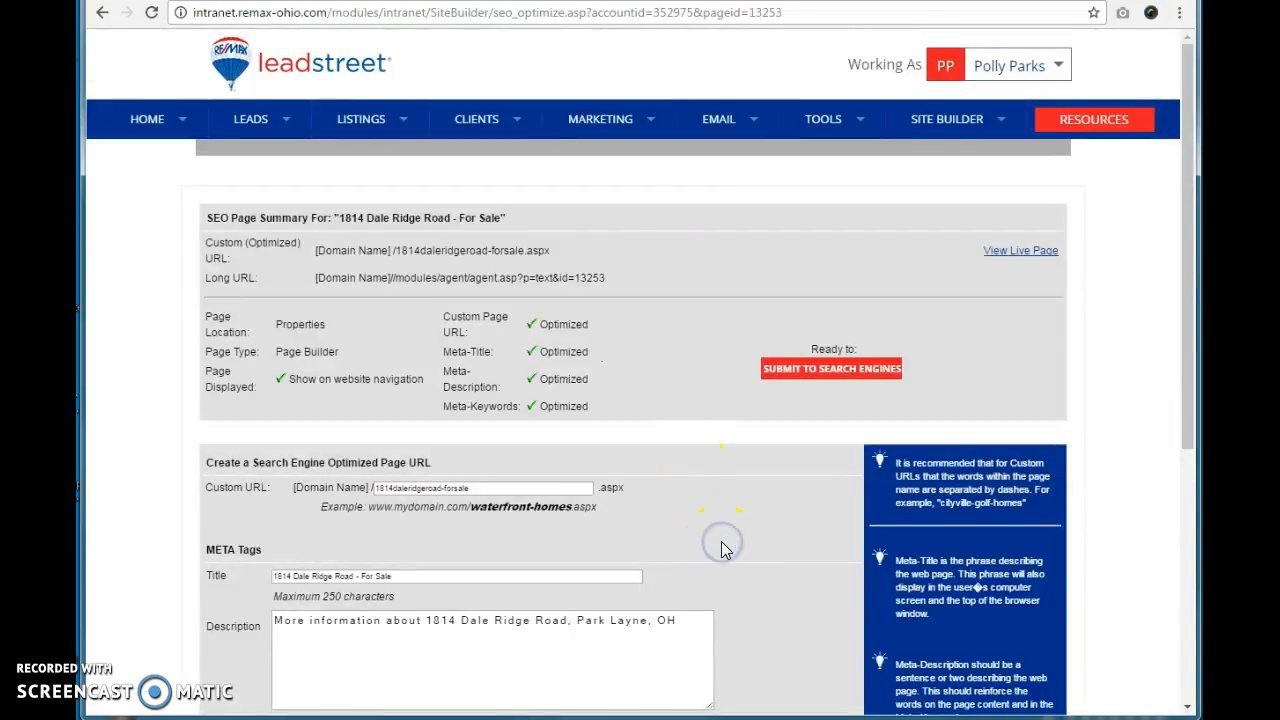
left_click(831, 369)
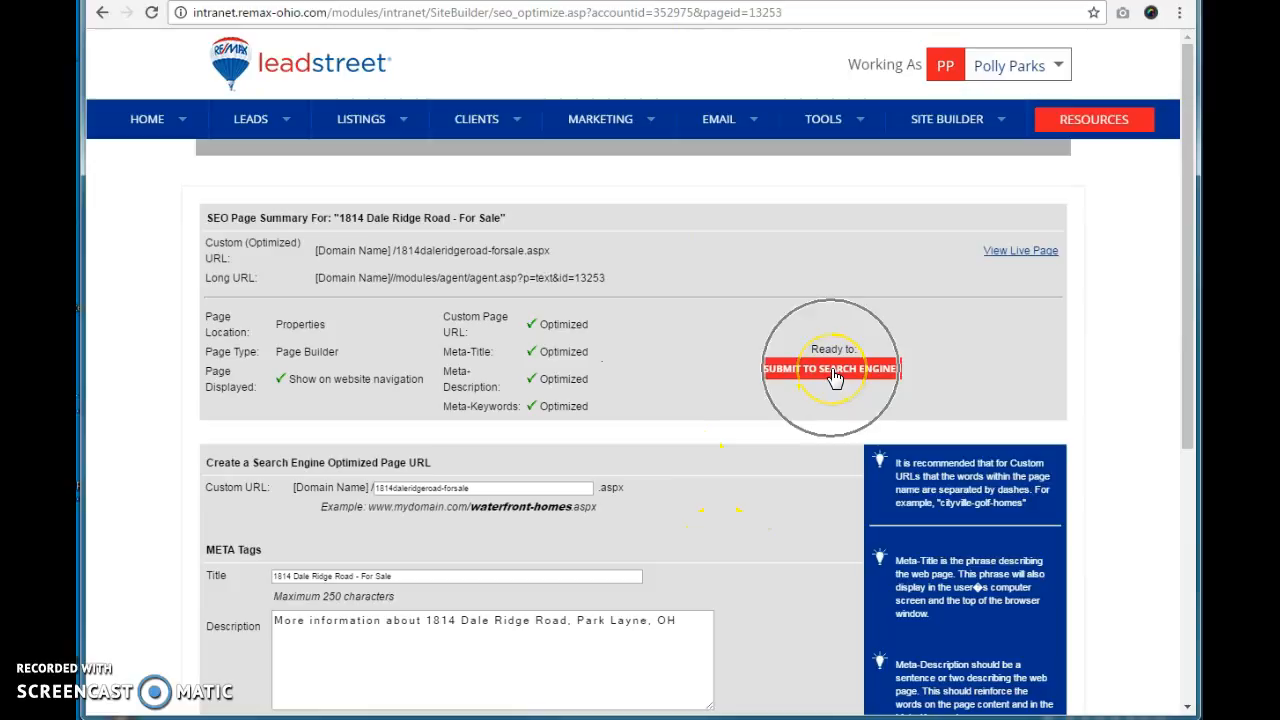
left_click(831, 369)
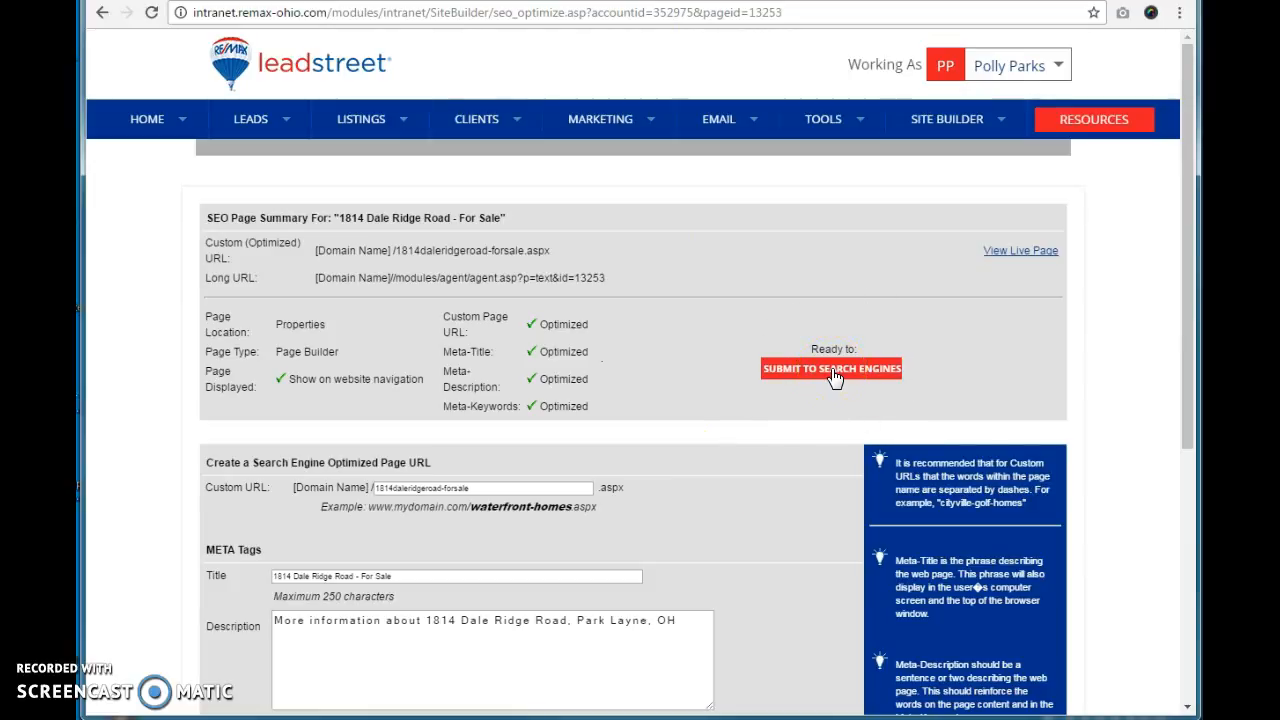
scroll(834, 375, "down", 3)
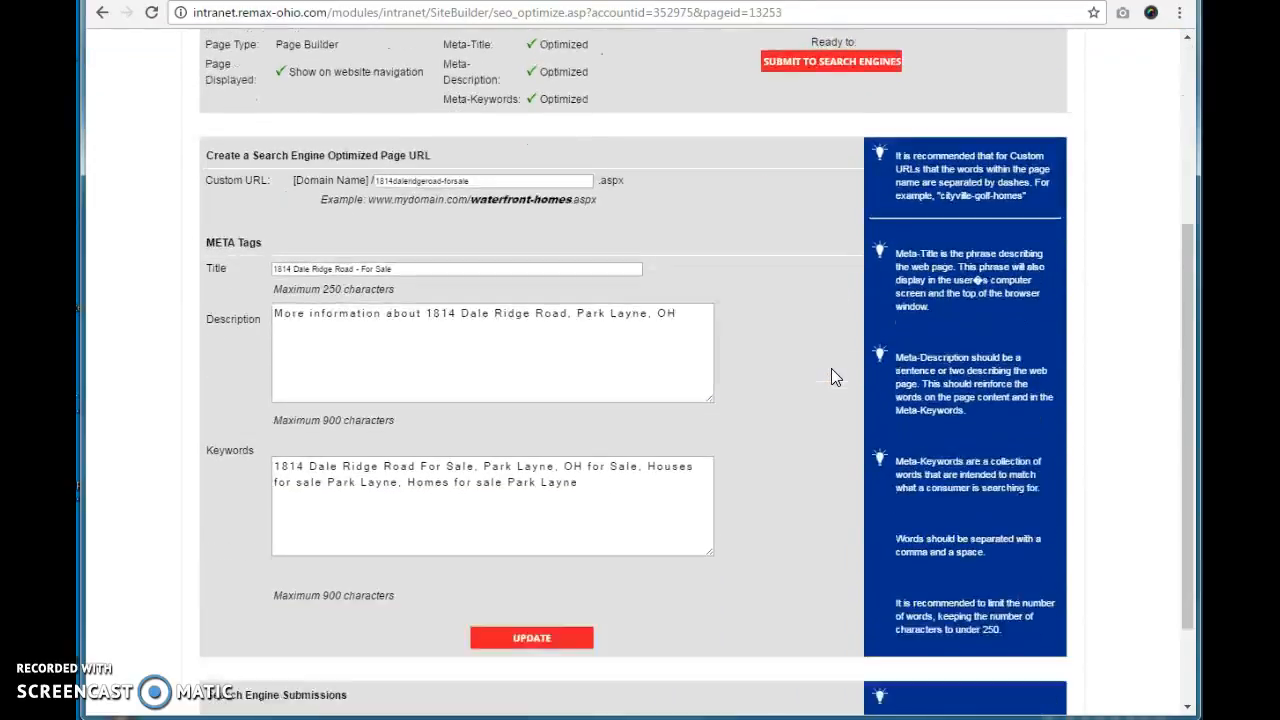
scroll(831, 376, "down", 1)
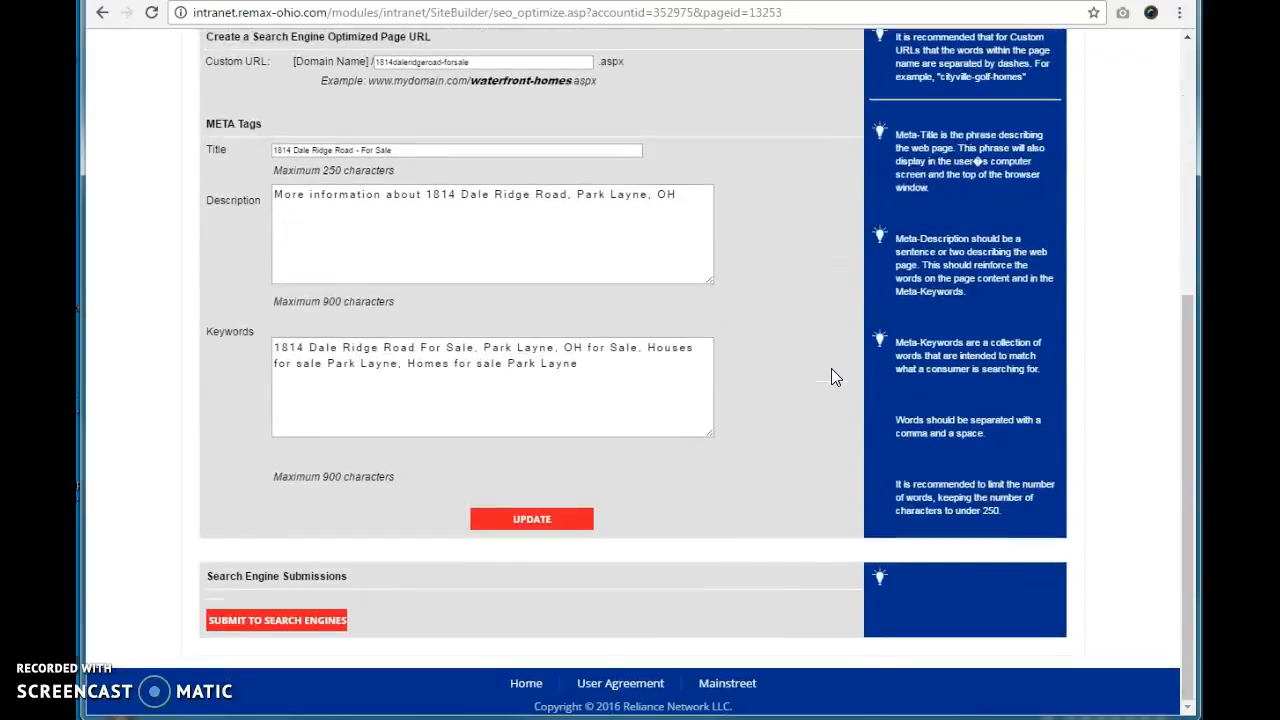
scroll(831, 376, "up", 5)
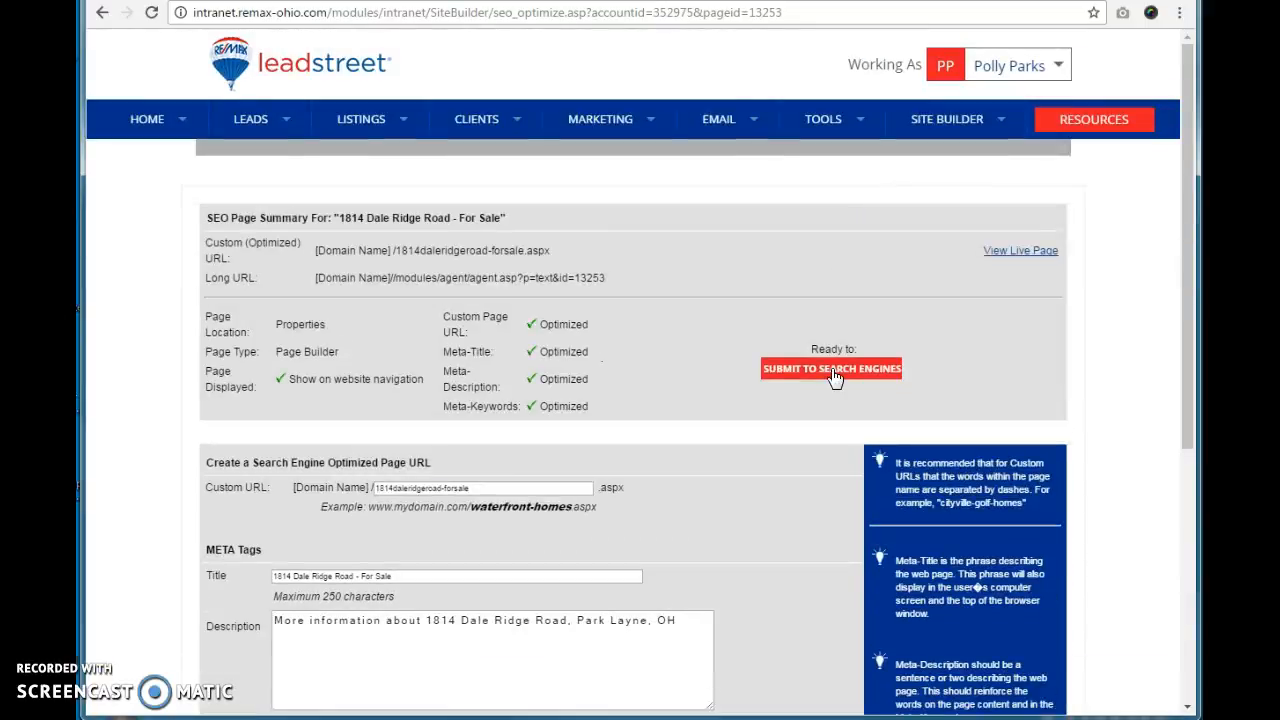